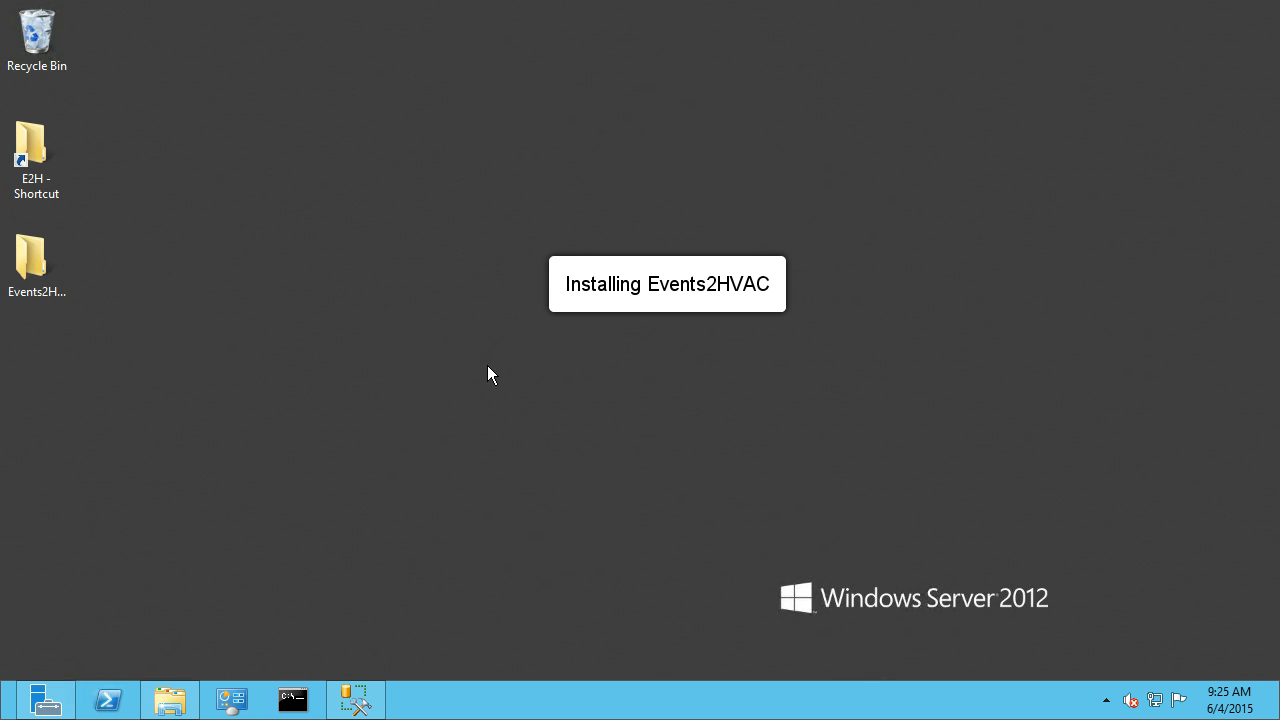
Launch the E2H_Full_1.3.5.2_x86 installer from the compressed archive in the Events2HVAC folder, running it without extracting.
double_click(27, 263)
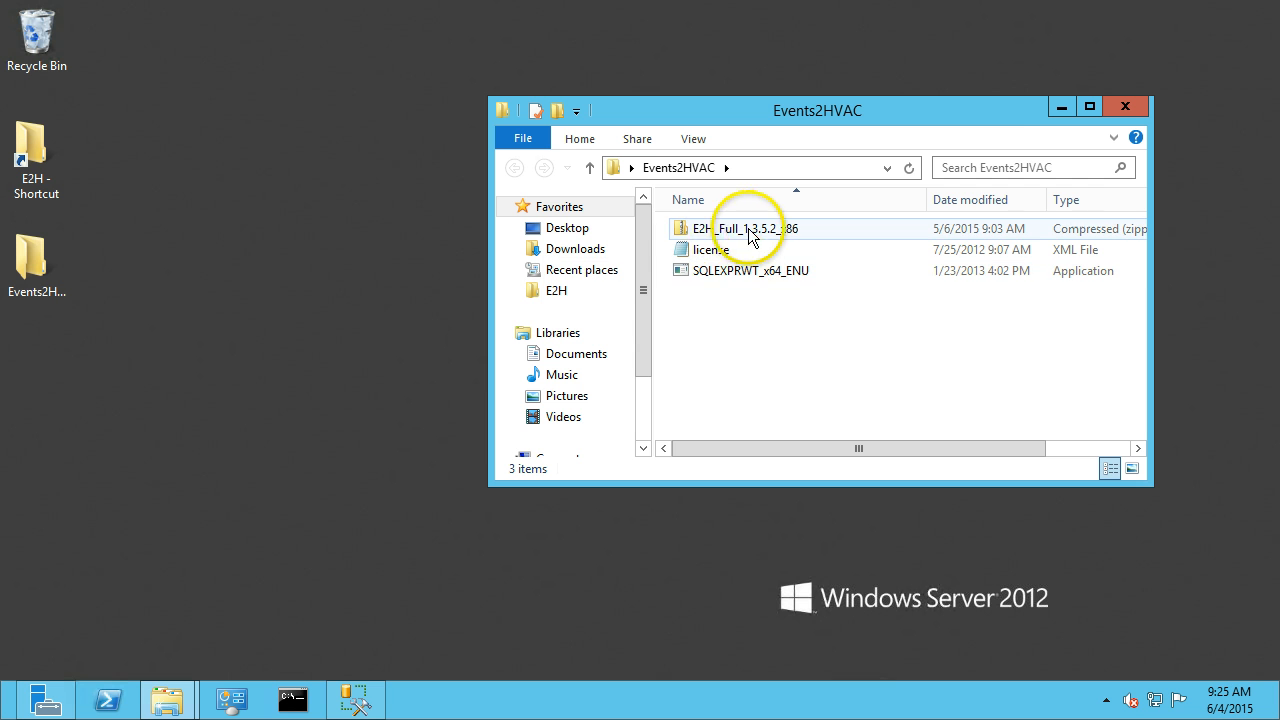
double_click(724, 232)
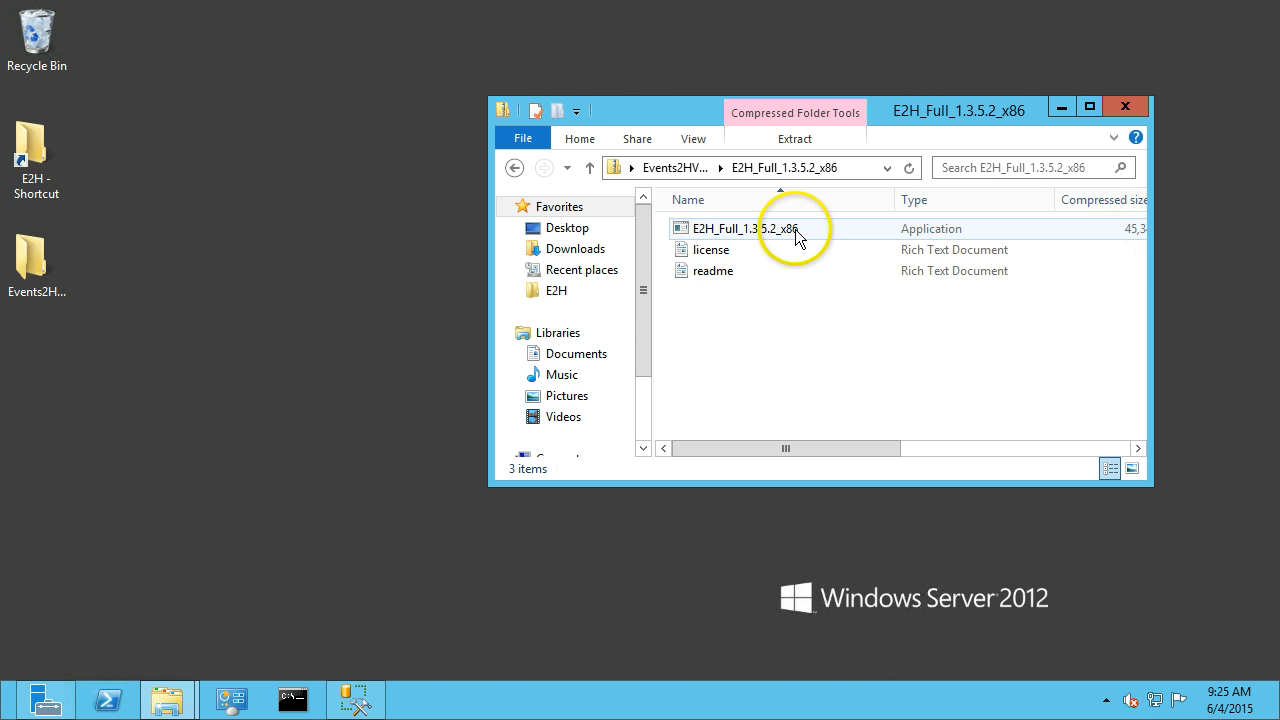
double_click(731, 234)
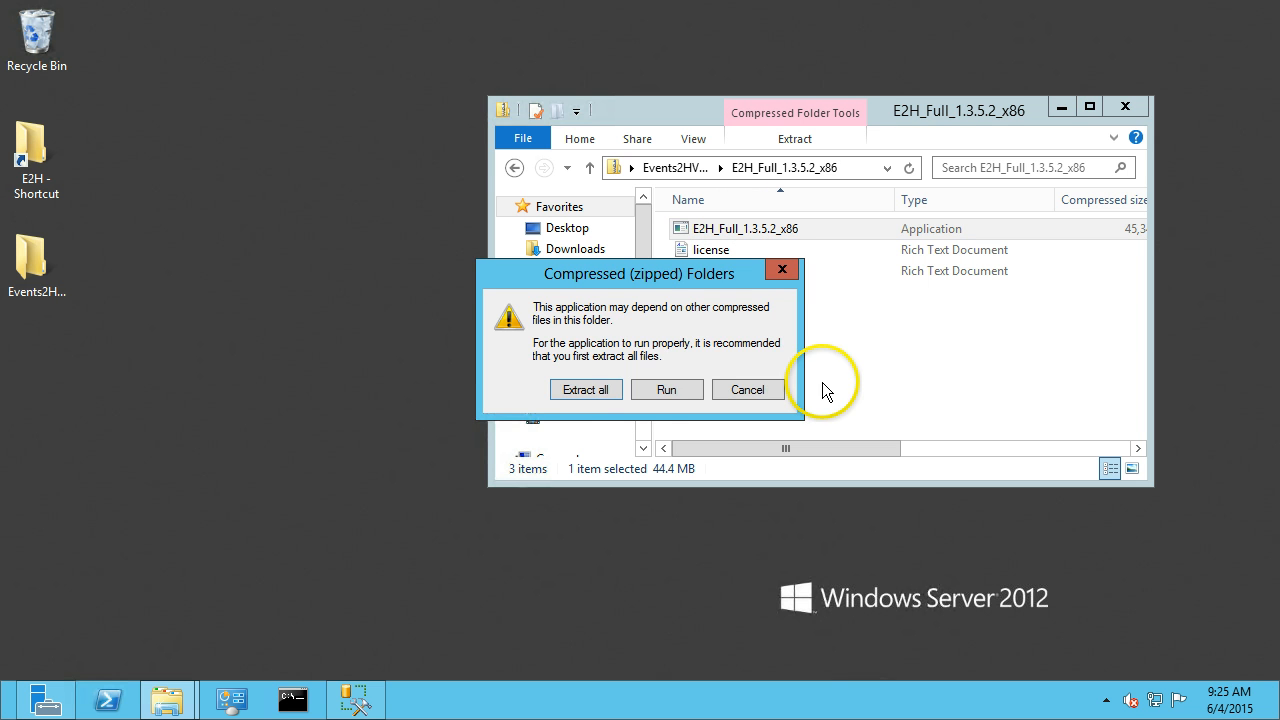
left_click(666, 391)
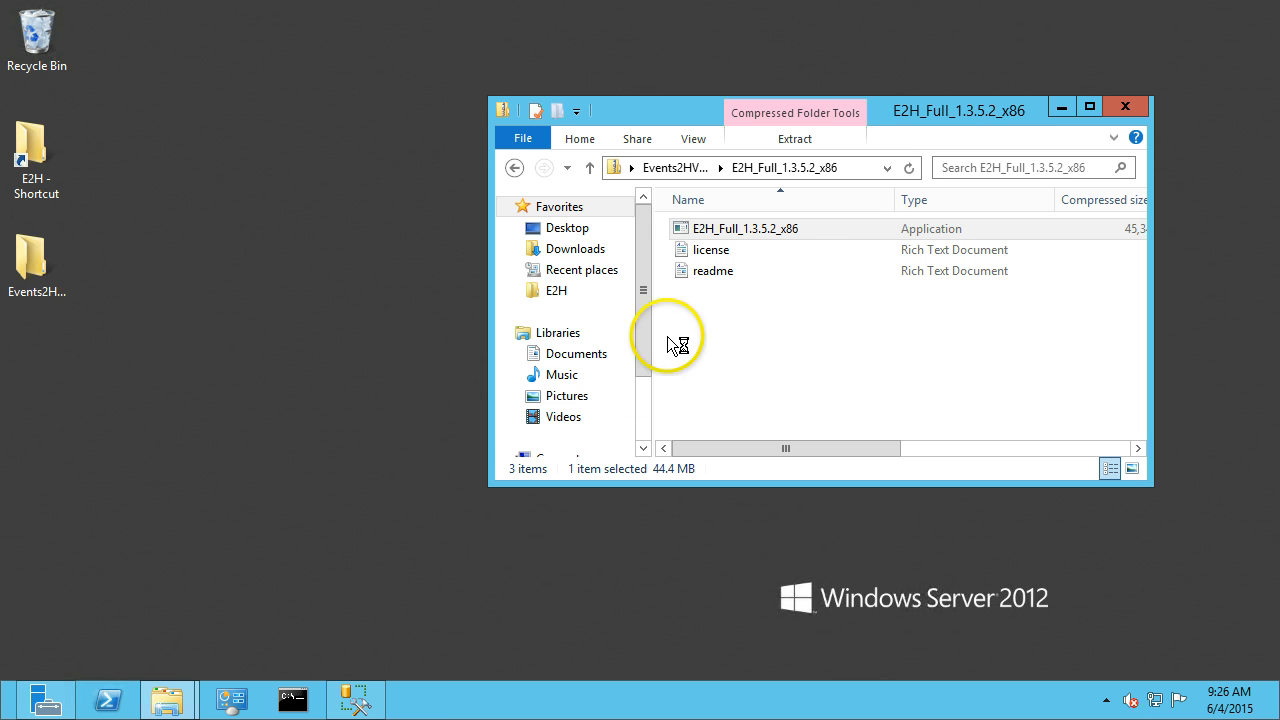
left_click(1062, 109)
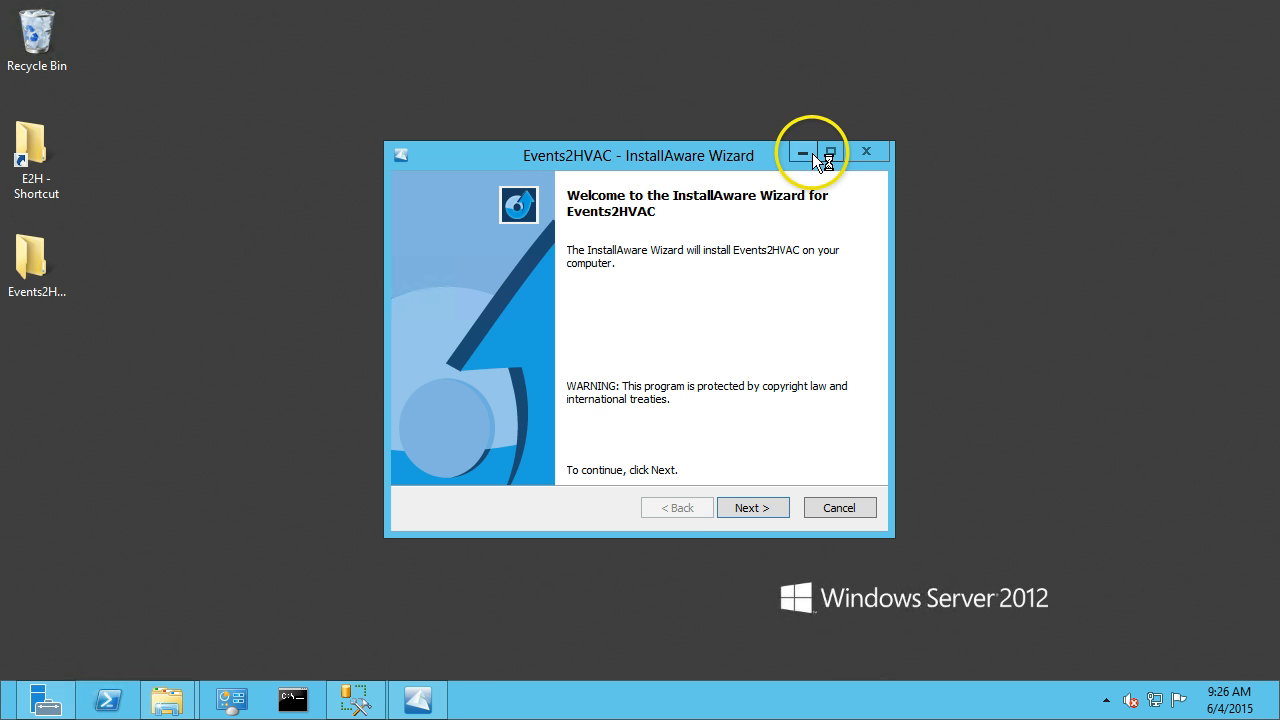
Accept the license agreement and continue through the readme with the Client/Server Installation platform.
left_click(738, 508)
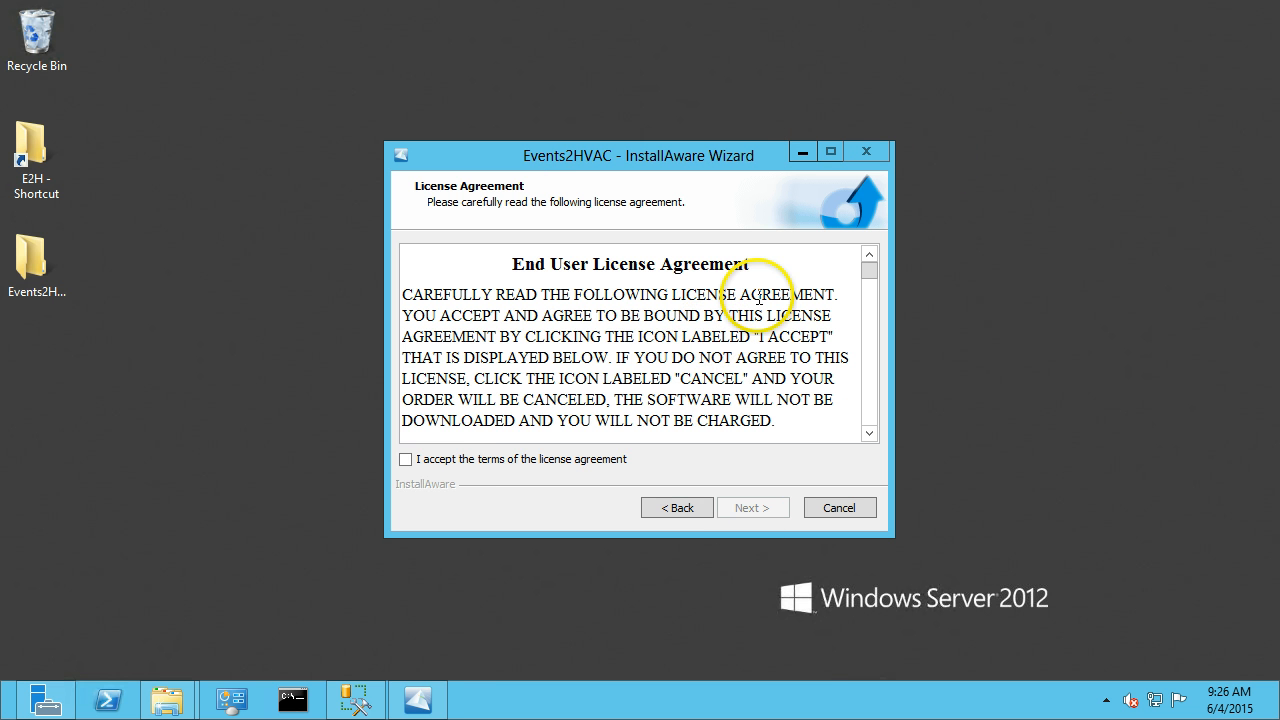
left_click(491, 459)
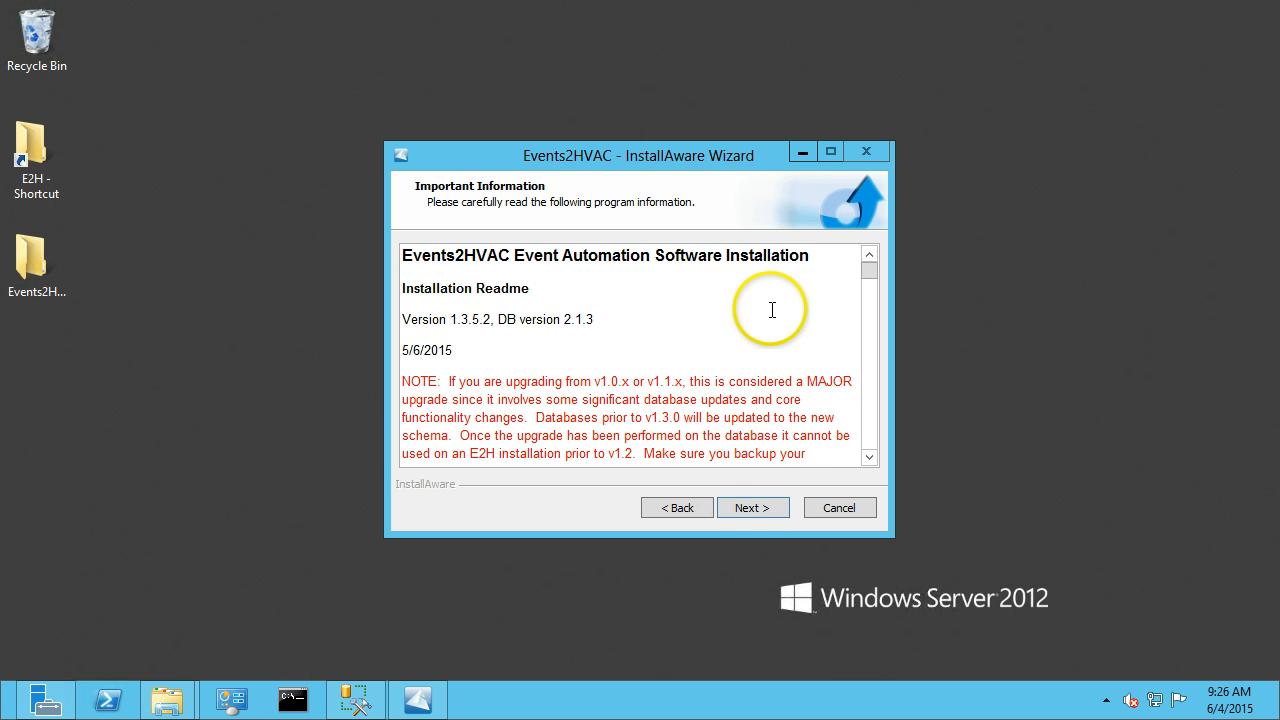
left_click(752, 508)
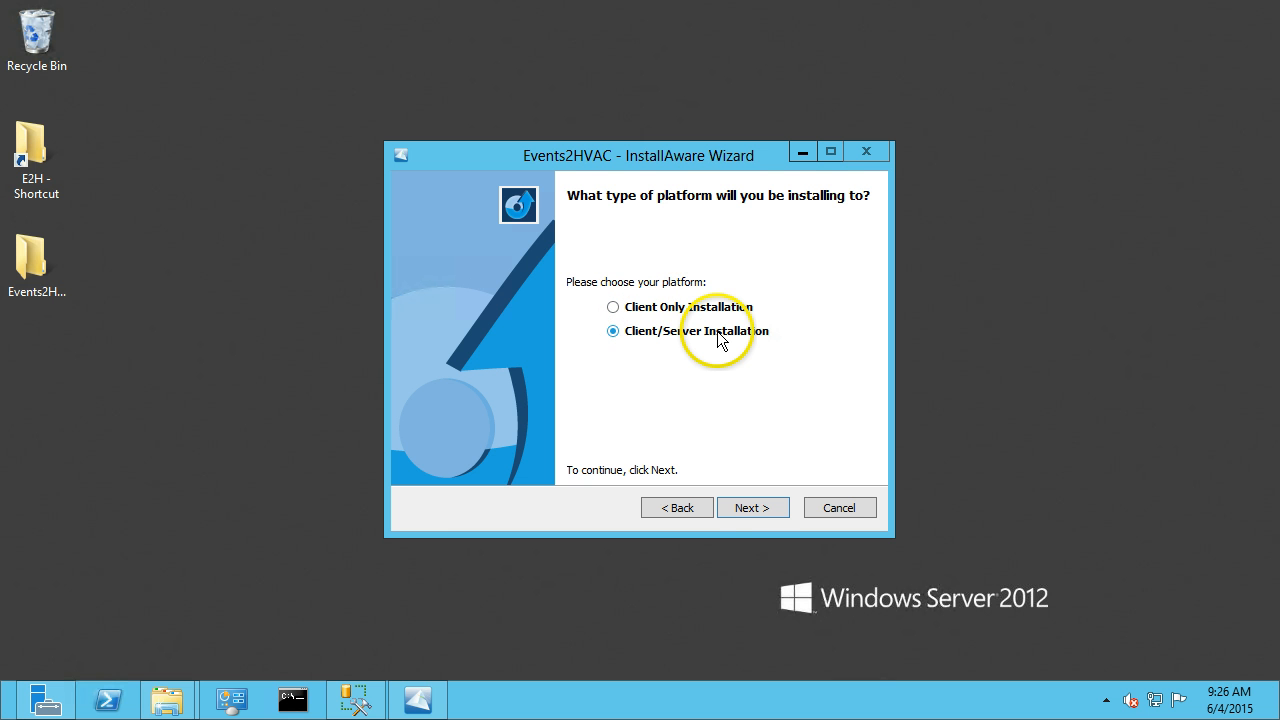
left_click(746, 506)
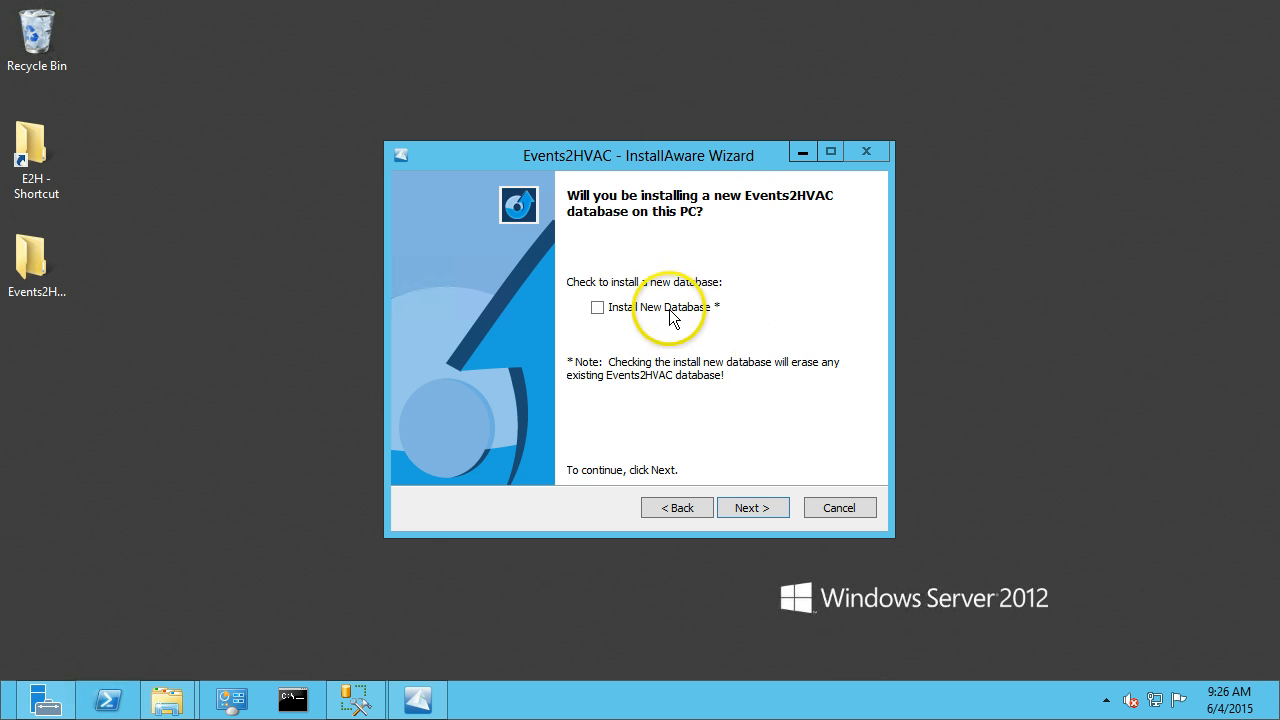
Enable Install New Database and continue.
left_click(598, 308)
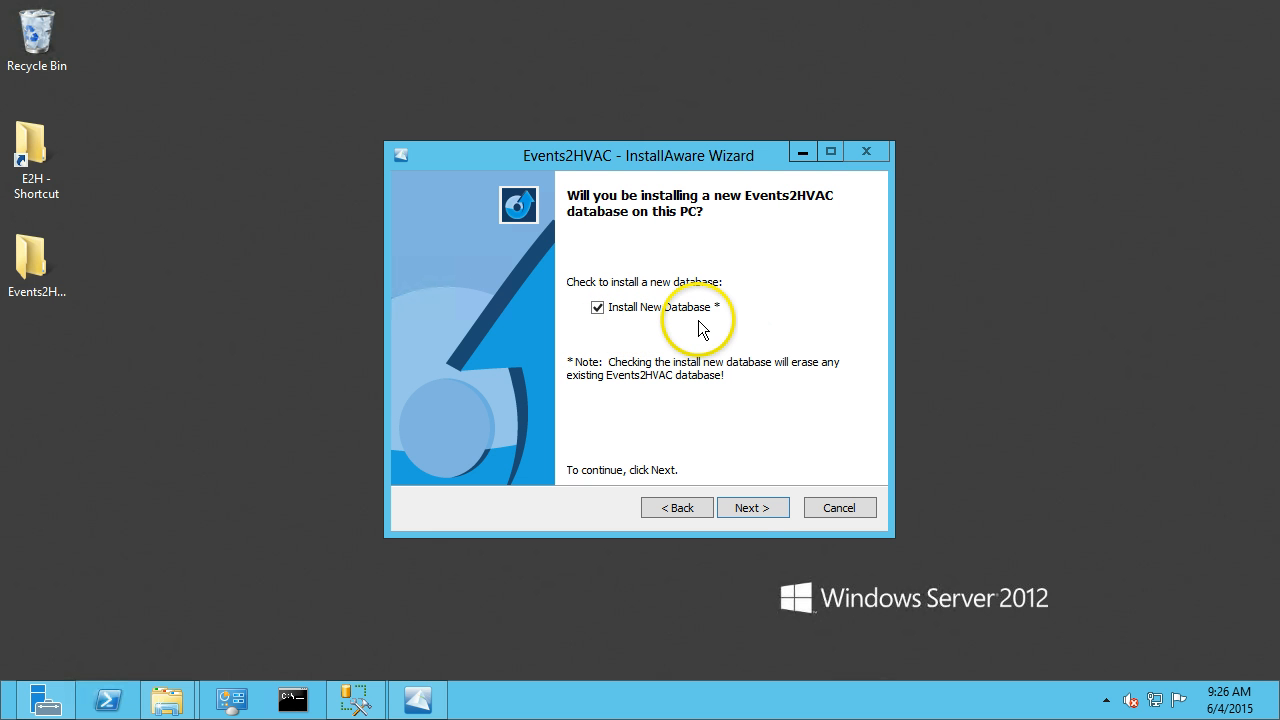
left_click(752, 508)
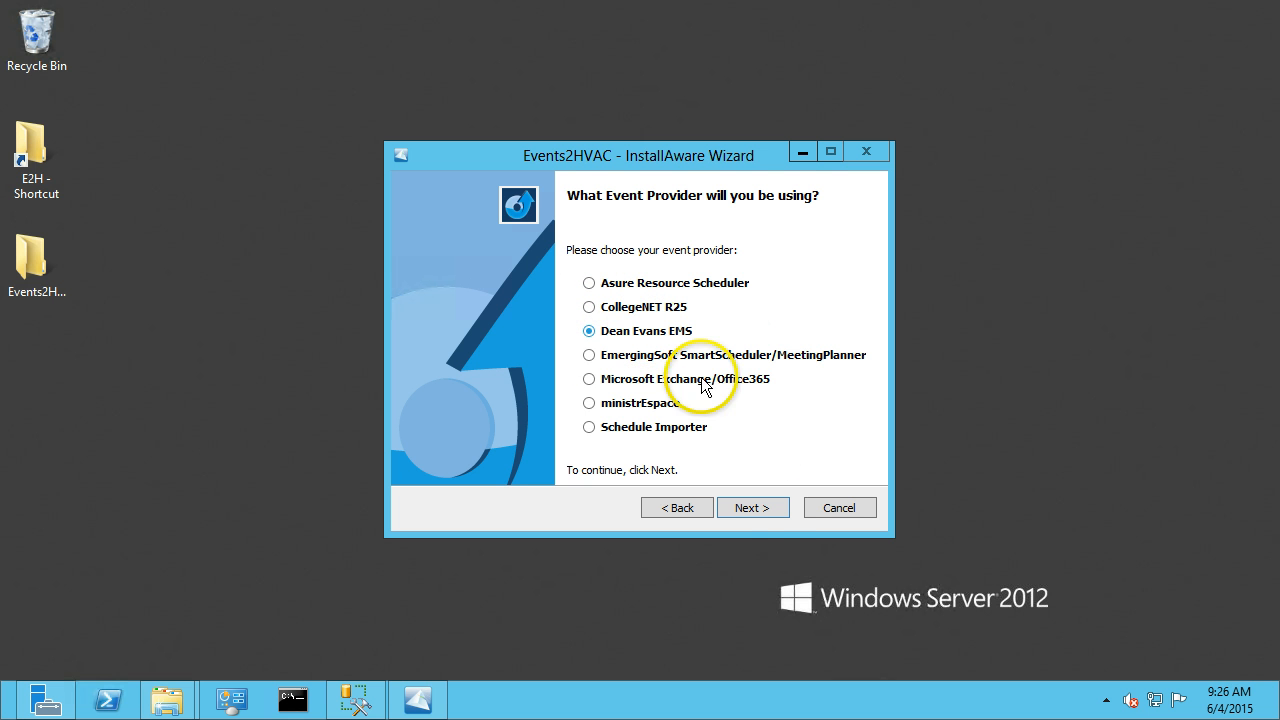
Keep Dean Evans EMS as the event provider and select the BACnet/IP device interface.
left_click(764, 510)
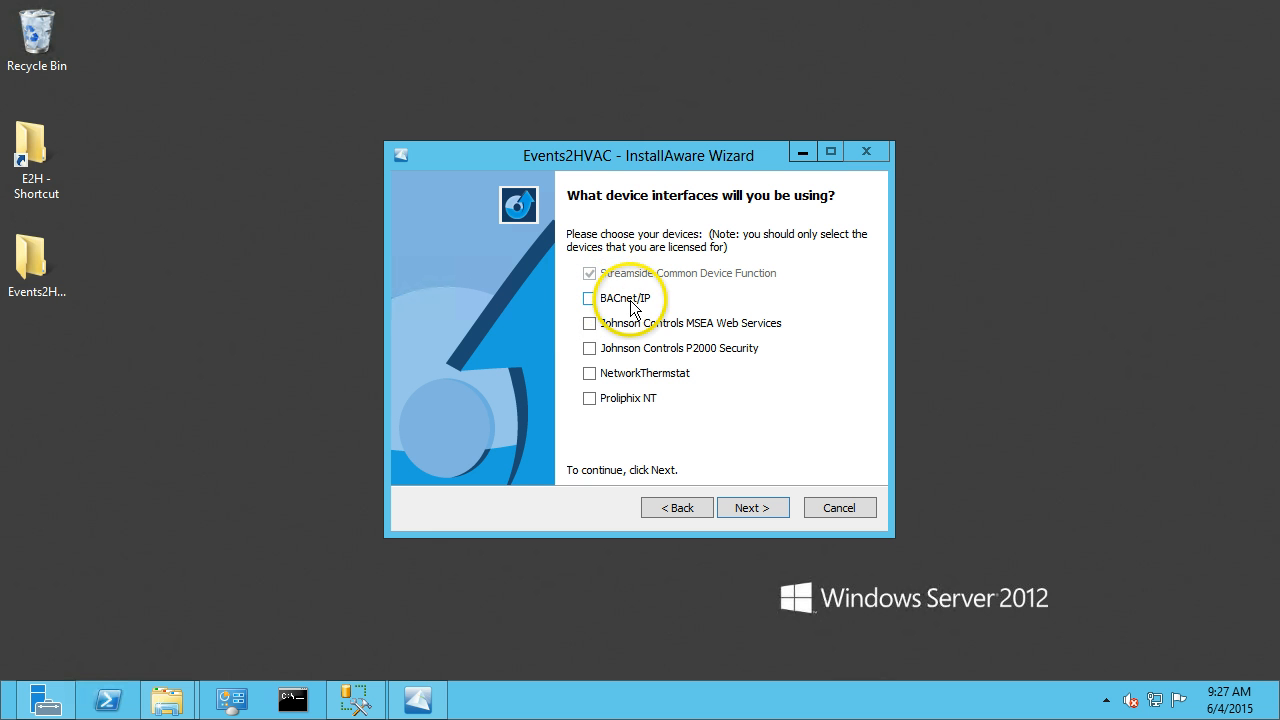
left_click(590, 300)
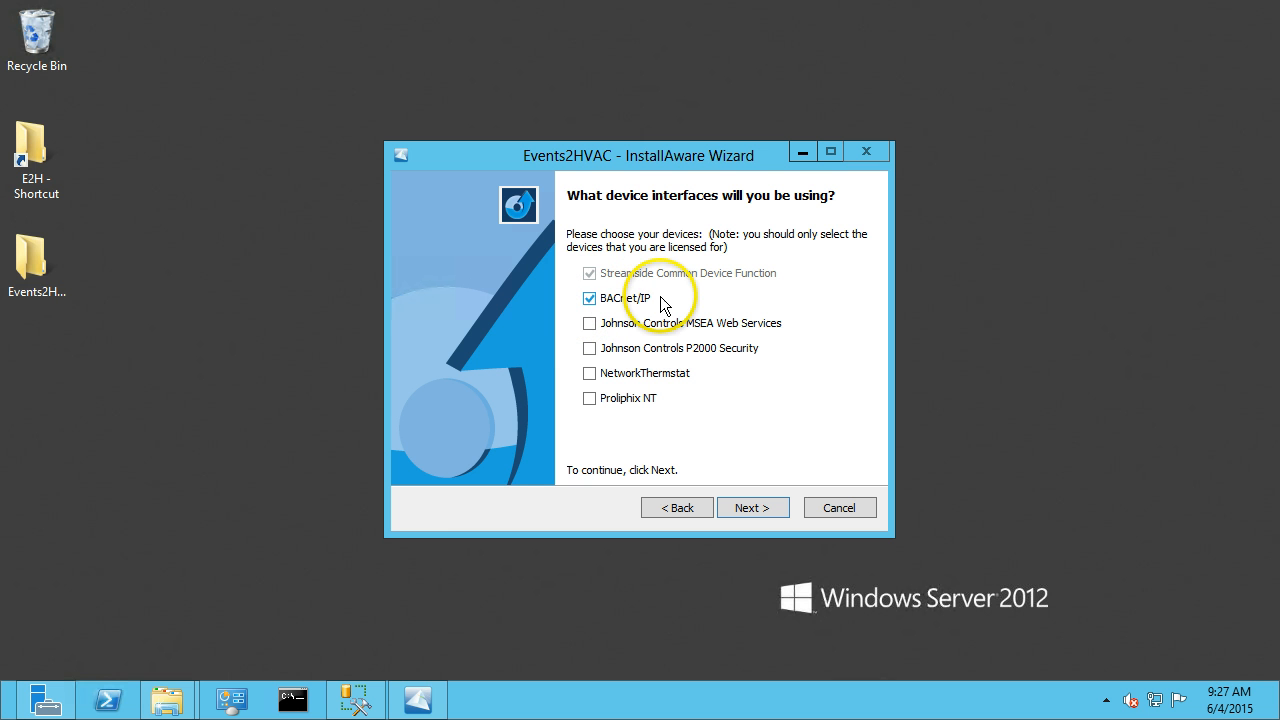
left_click(752, 508)
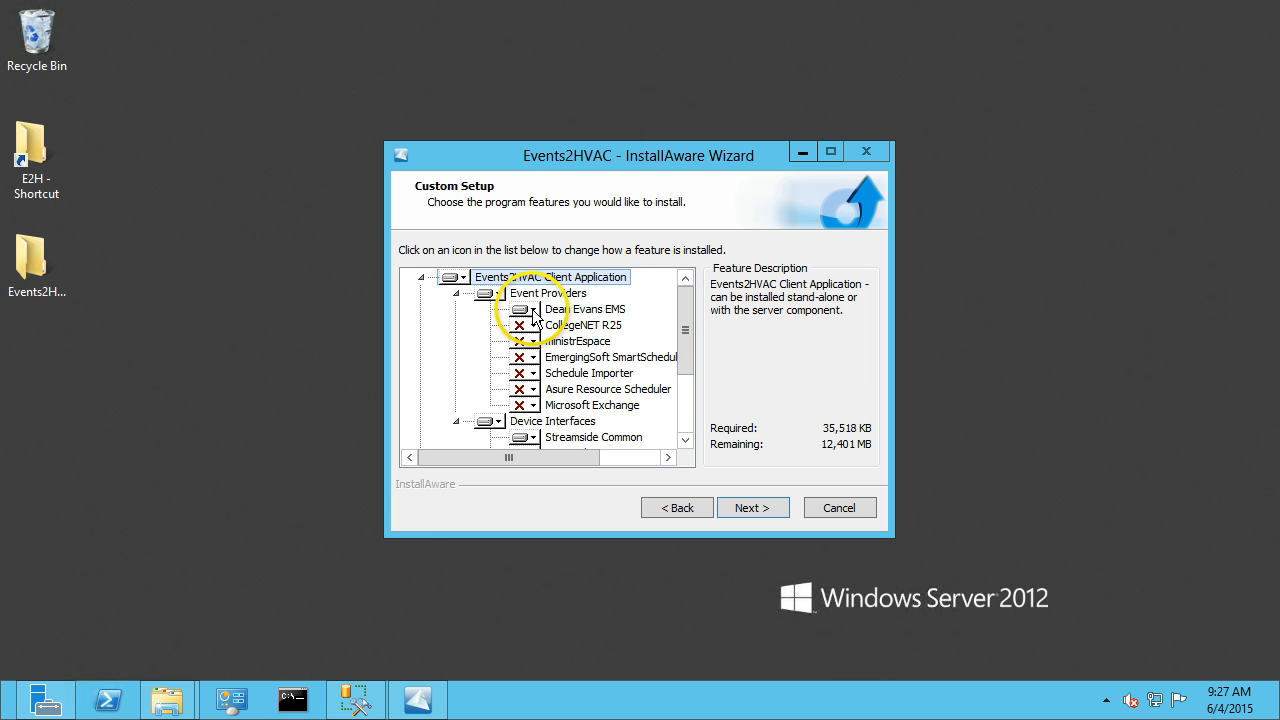
Review the custom setup feature list and continue.
left_click_drag(689, 318, 697, 404)
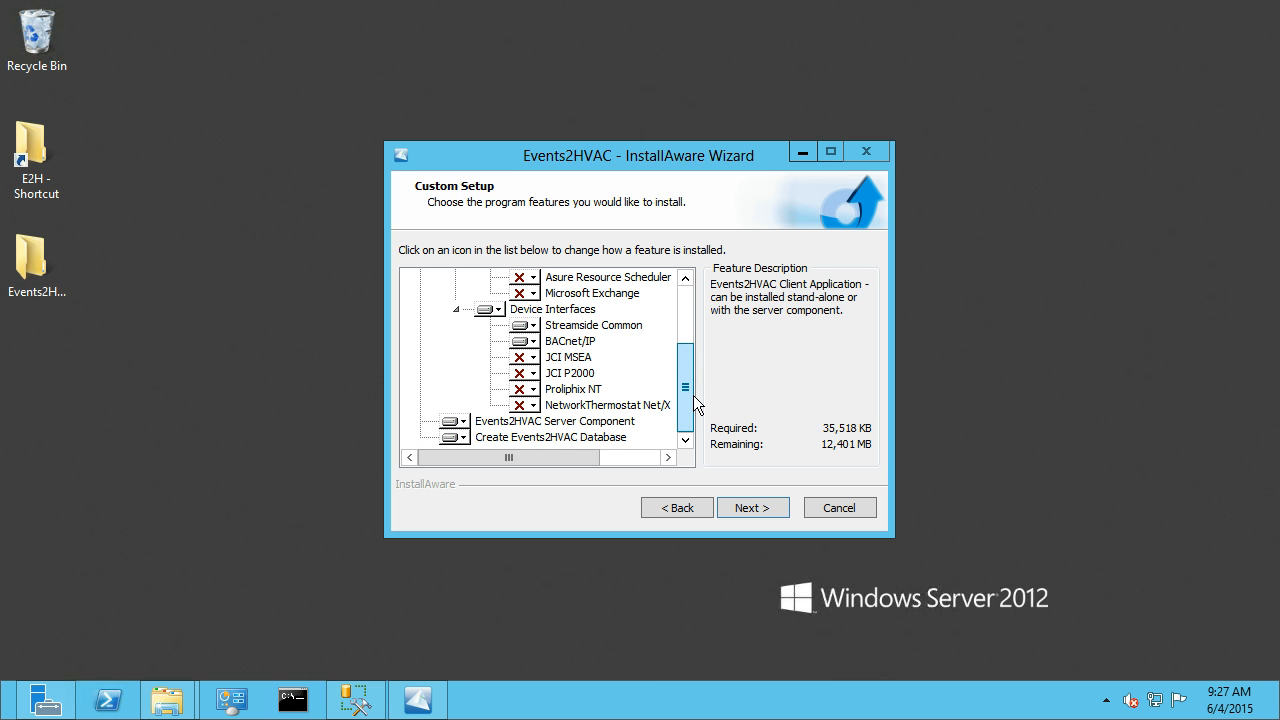
left_click_drag(694, 396, 687, 299)
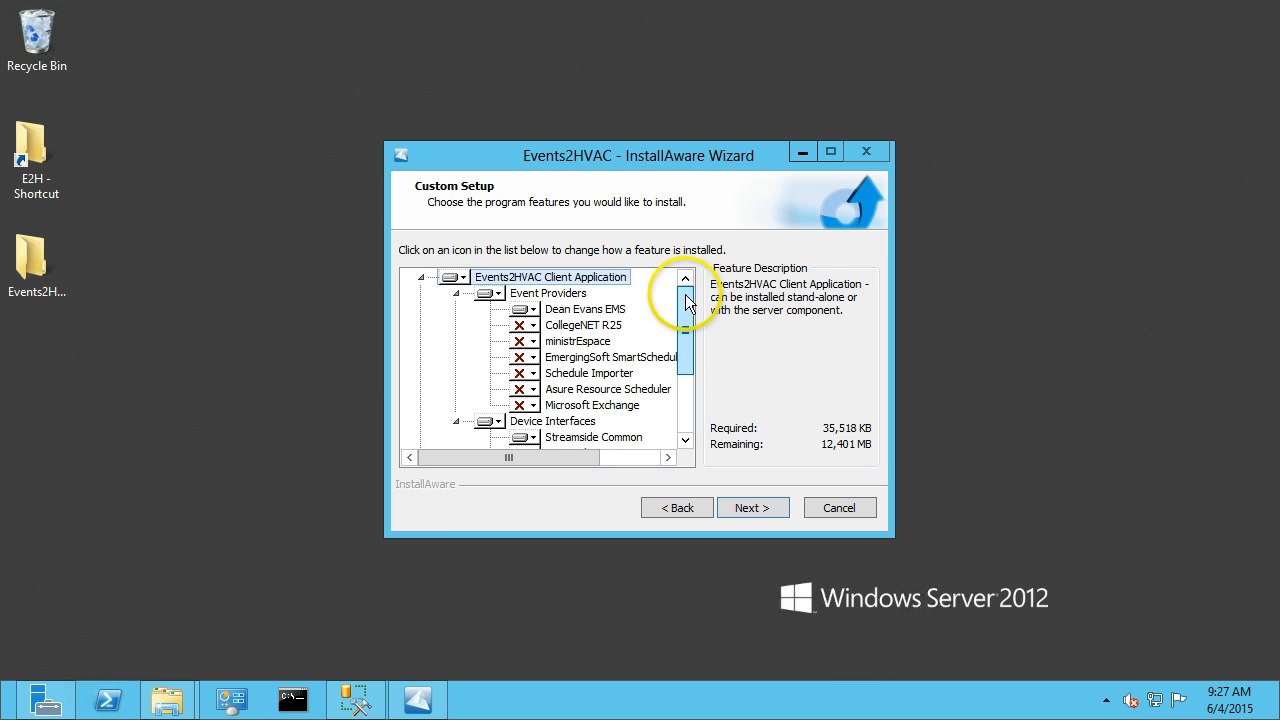
left_click(750, 508)
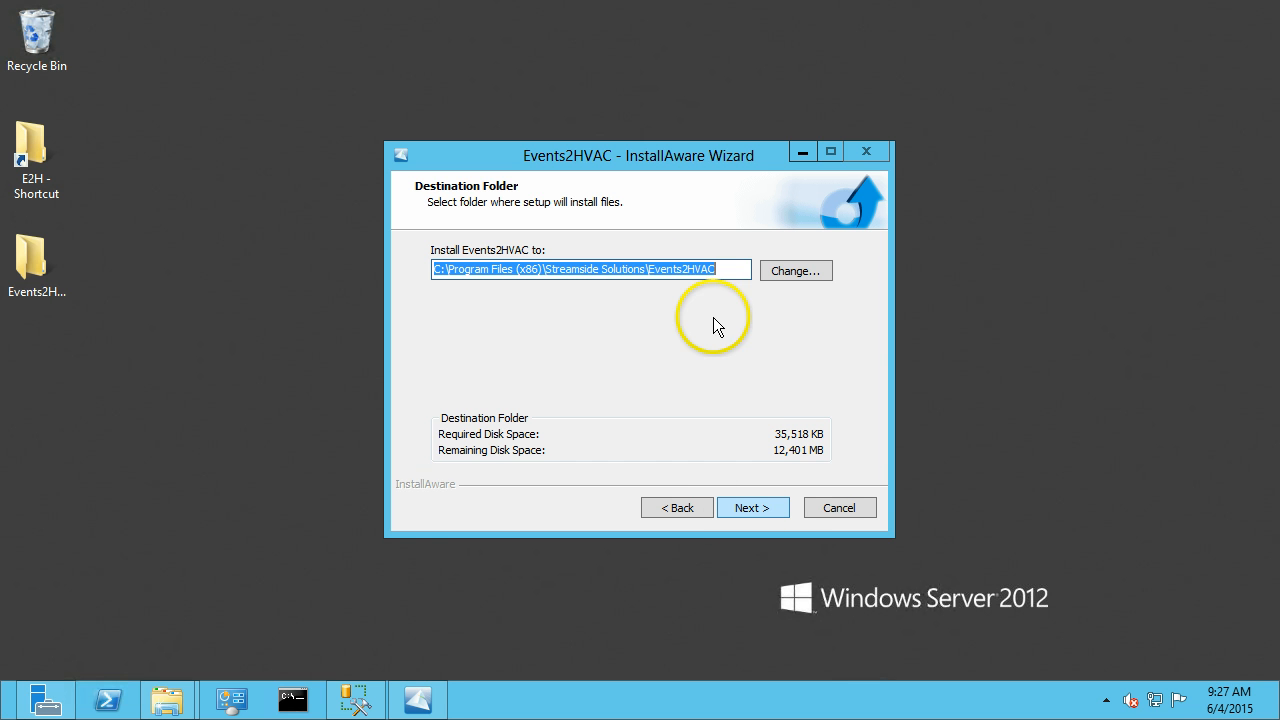
Accept the default destination and program folders and confirm creating the Events2HVAC database.
left_click(752, 510)
left_click(750, 510)
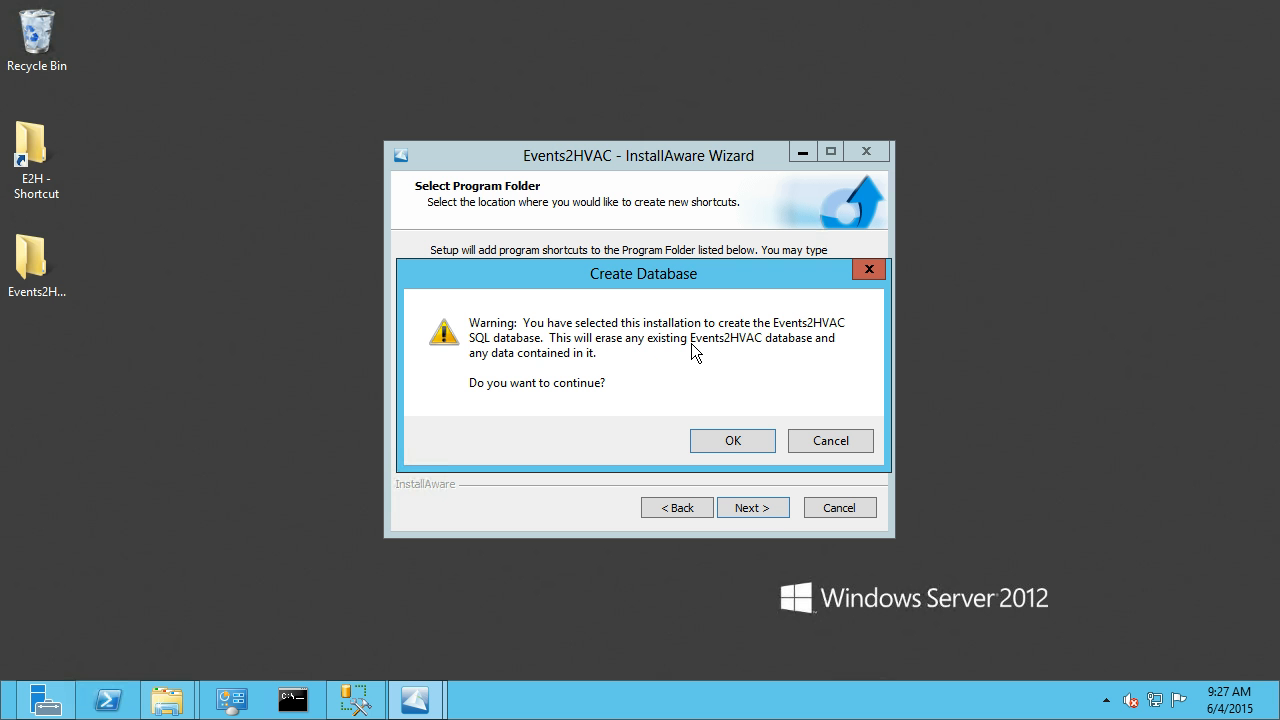
left_click(729, 443)
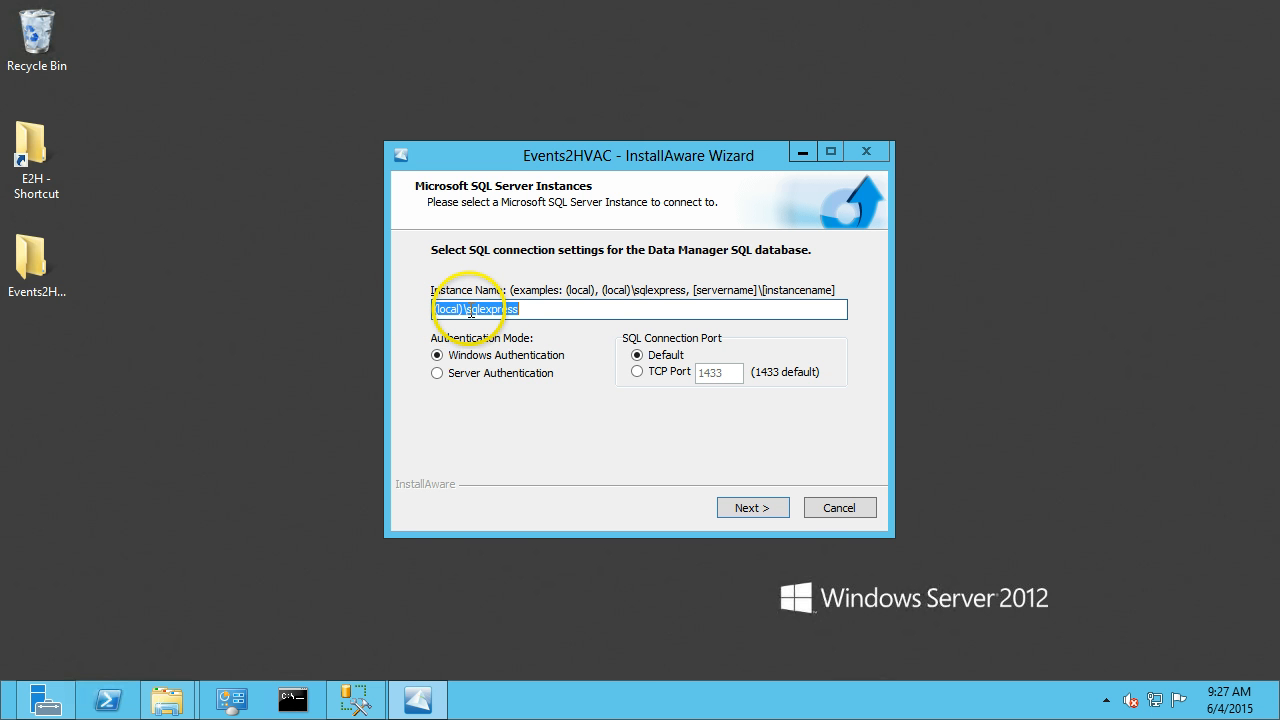
Keep the SQL instance (local)\sqlexpress with Windows Authentication and the default port, and continue.
left_click_drag(468, 311, 537, 304)
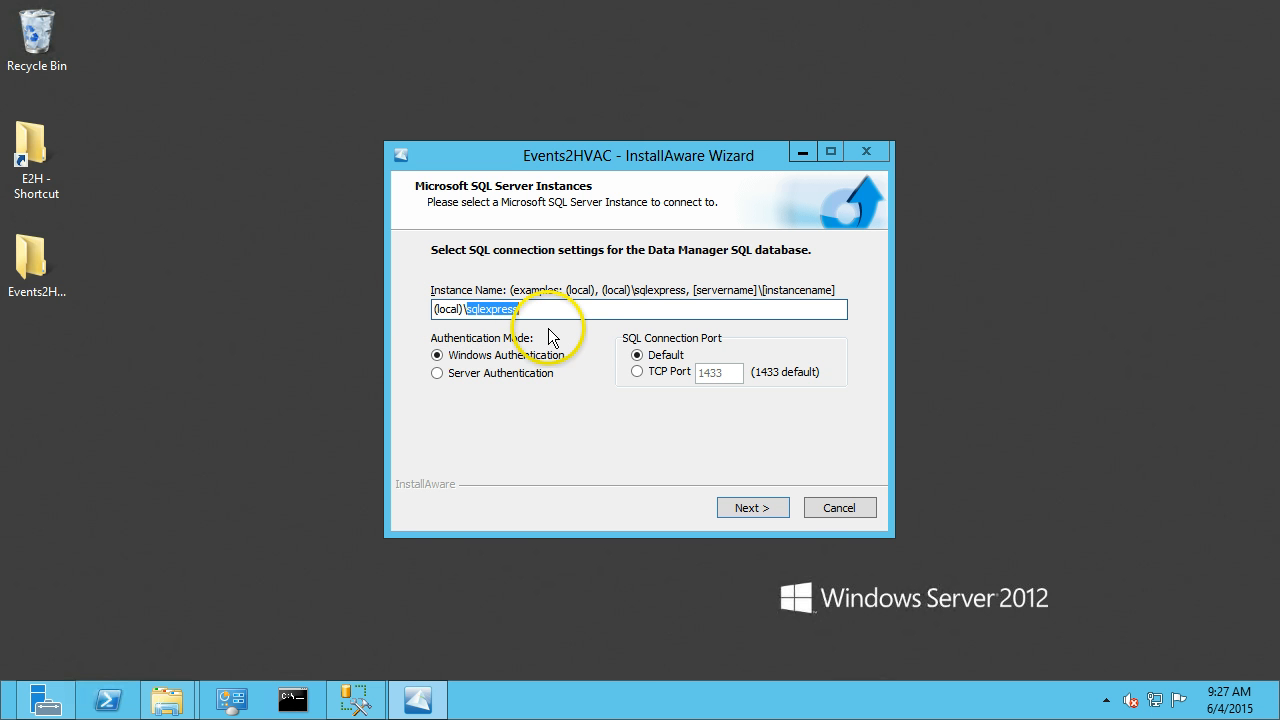
left_click(551, 312)
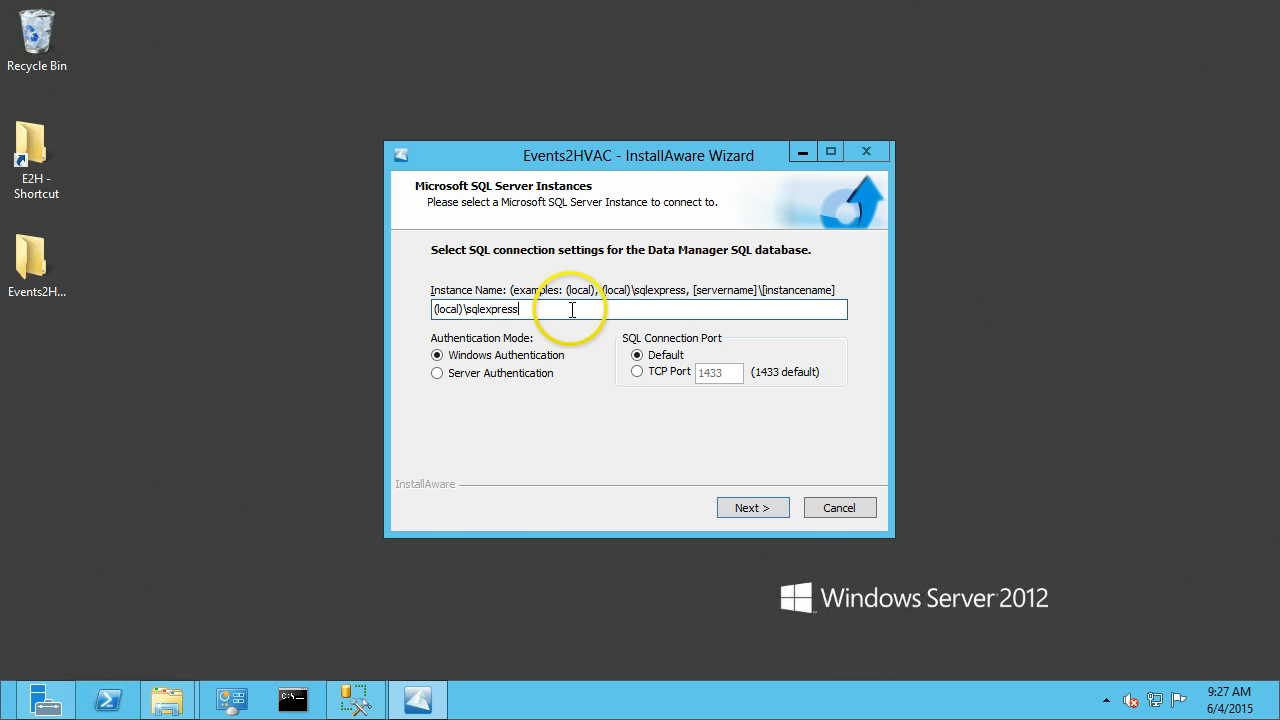
left_click_drag(464, 309, 537, 310)
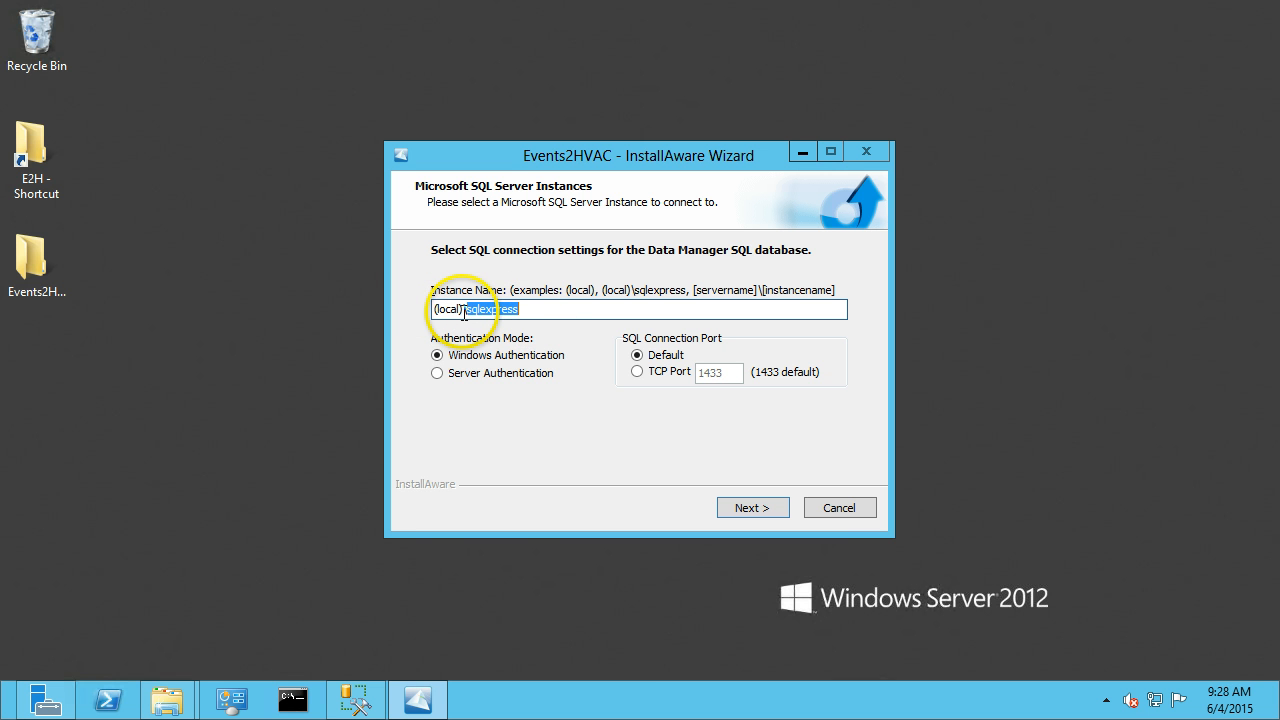
left_click_drag(464, 309, 418, 311)
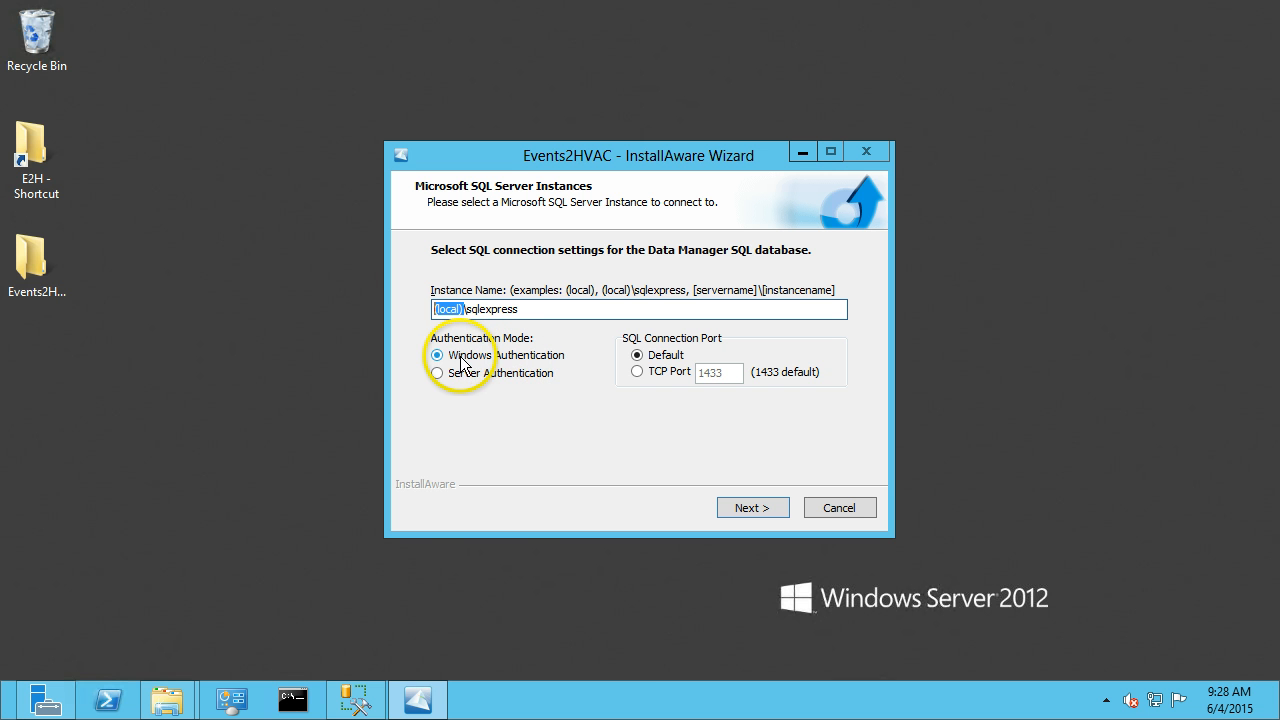
left_click(534, 313)
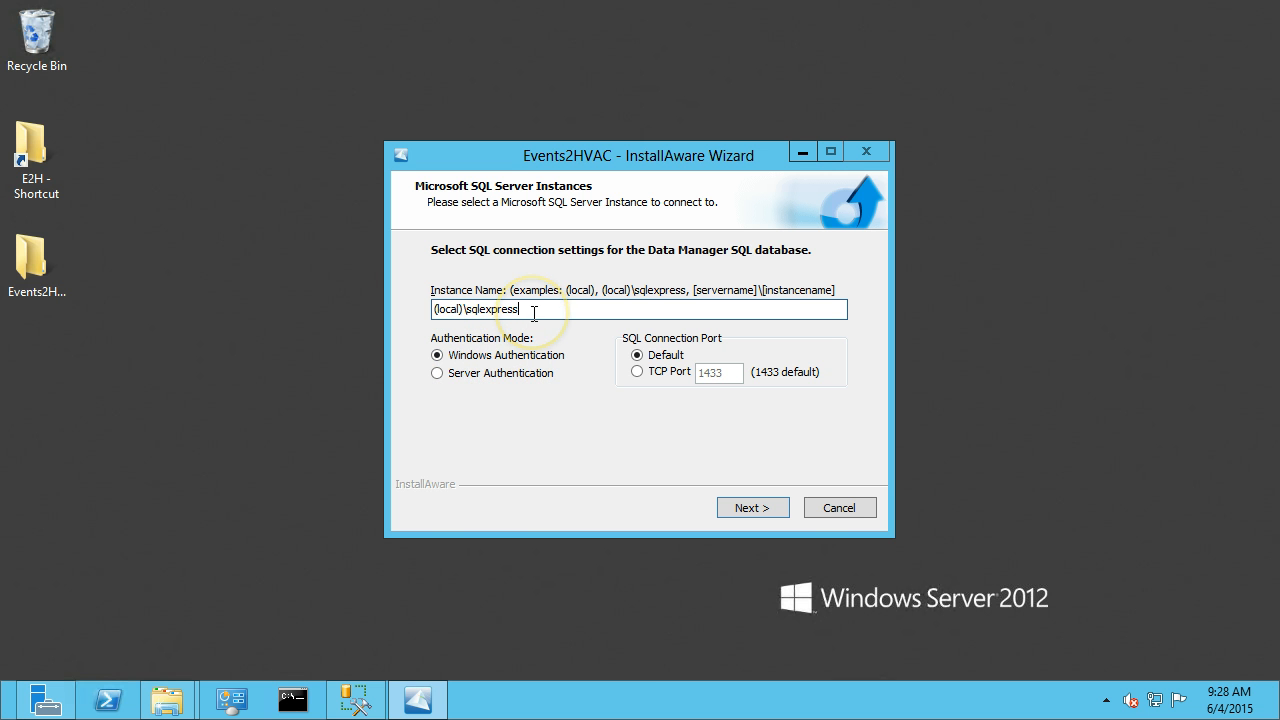
left_click(752, 509)
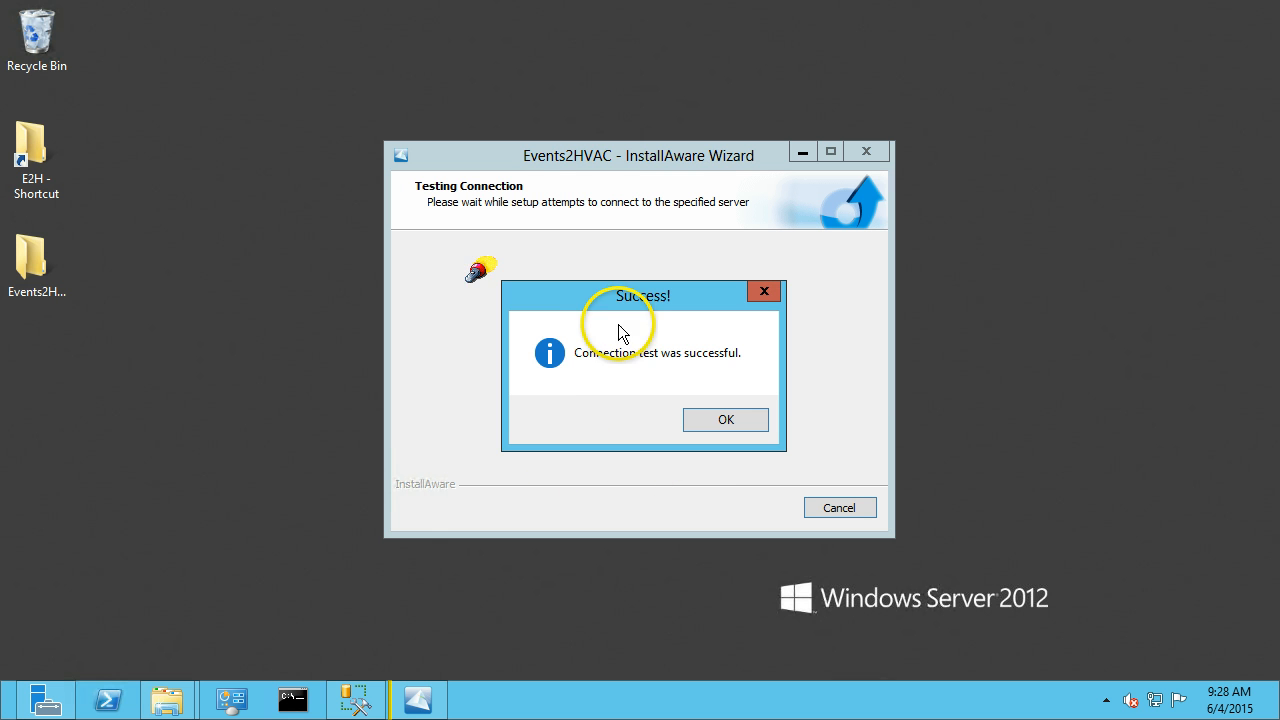
Acknowledge the connection test and begin the configuration.
left_click(725, 420)
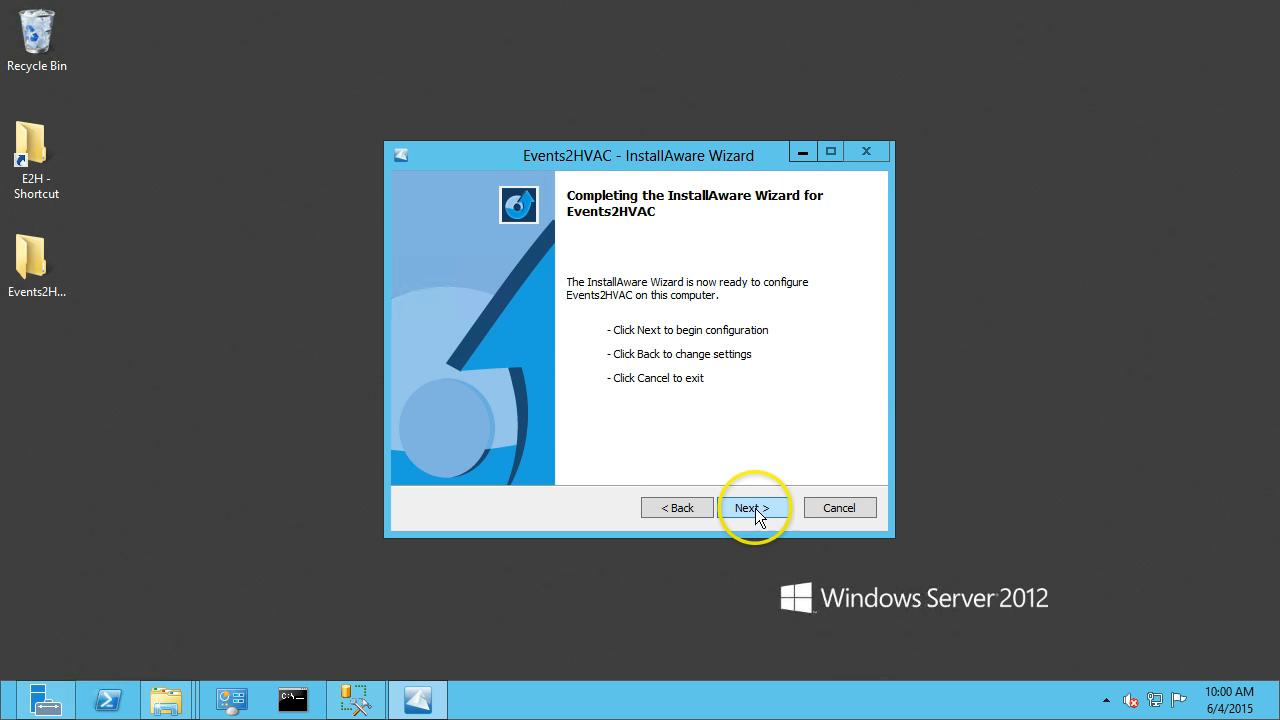
left_click(753, 508)
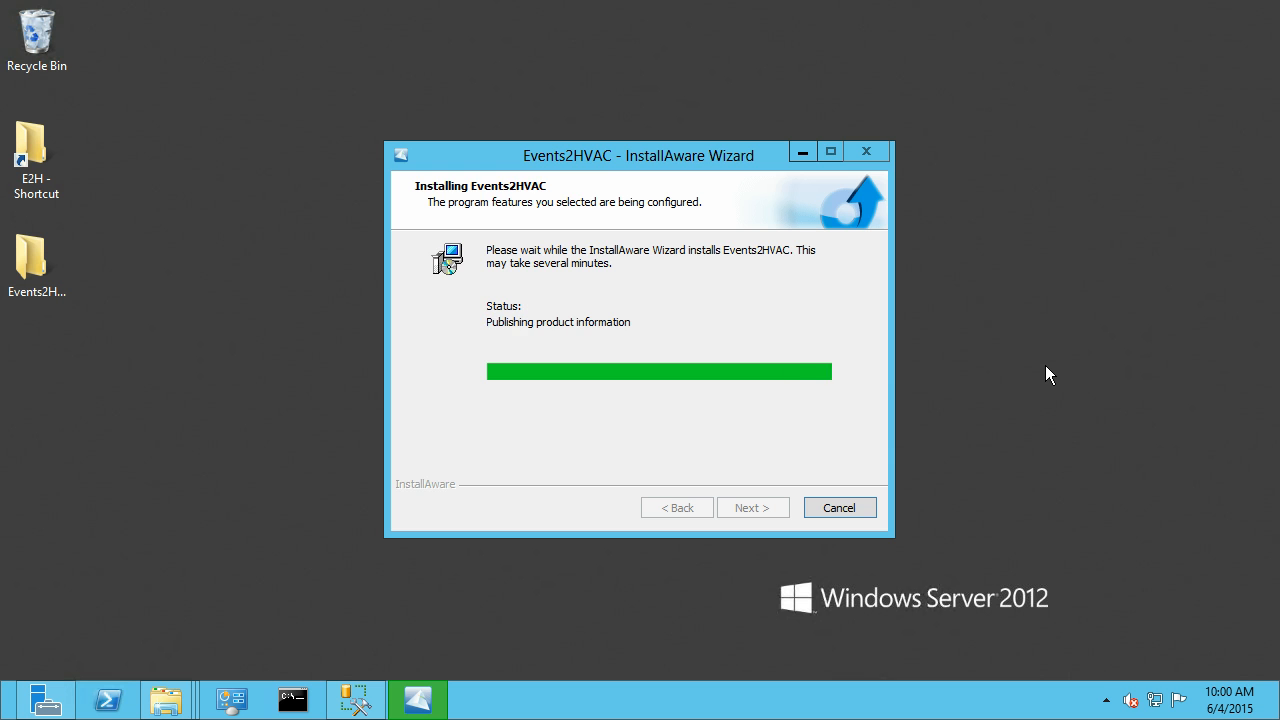
Decline the automatic service start and finish the installer with Run Events2HVAC Setup Wizard now checked.
left_click(824, 298)
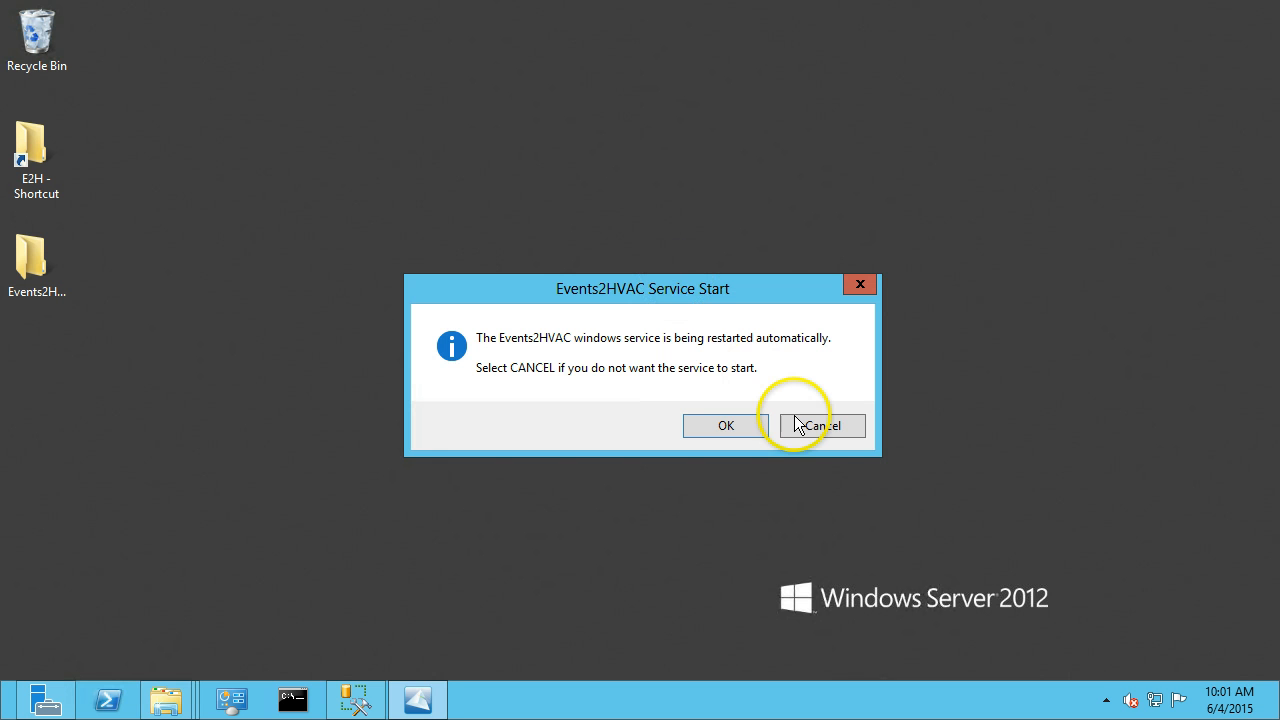
left_click(815, 426)
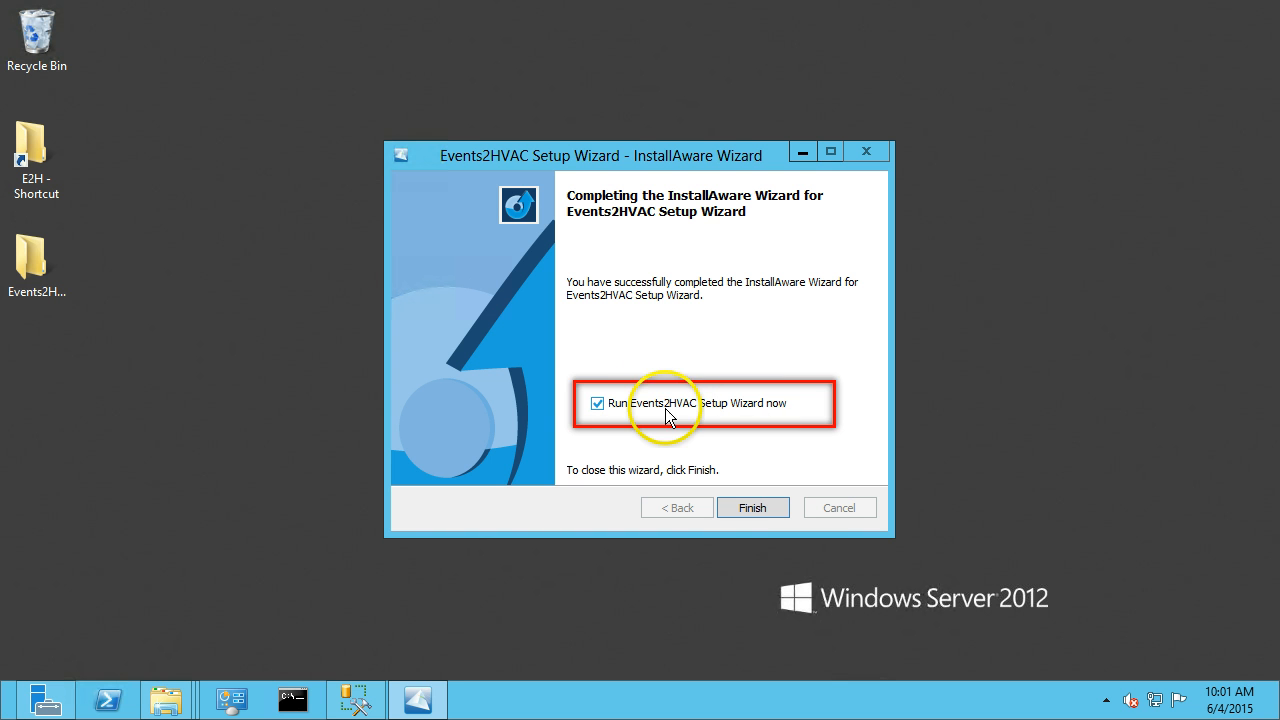
left_click(752, 508)
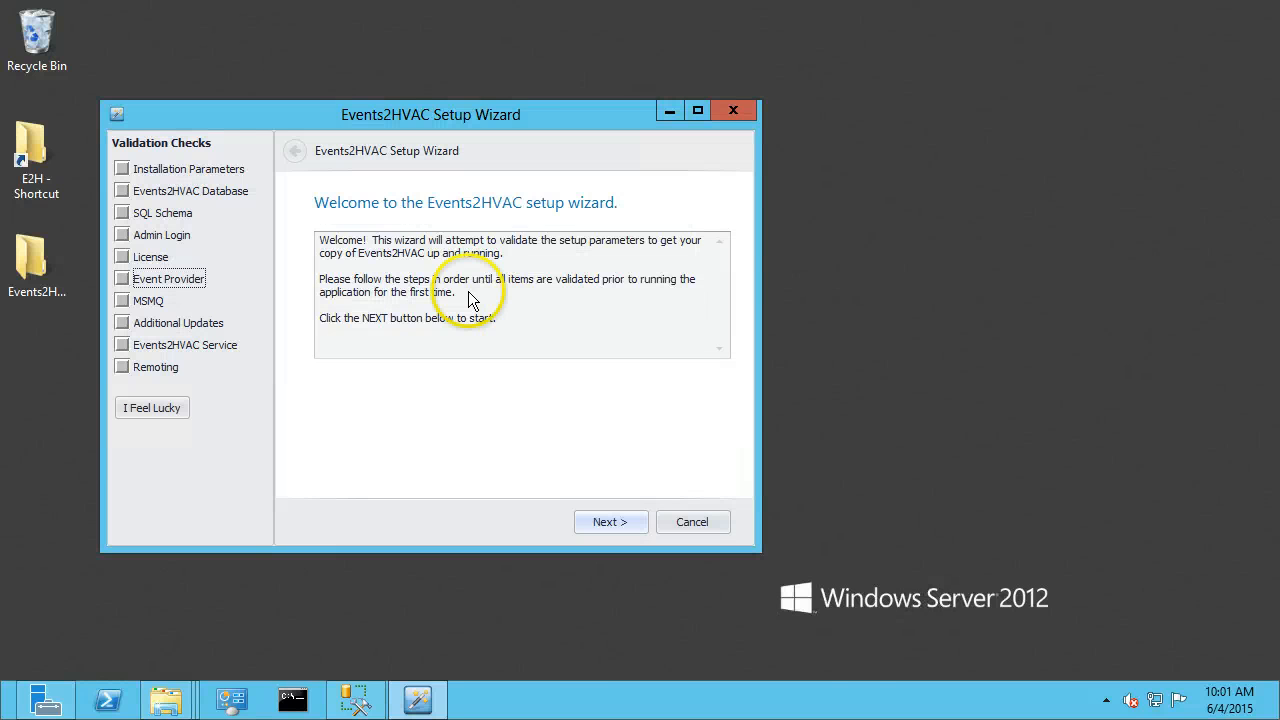
Start the Events2HVAC Setup Wizard and verify the installation parameters.
left_click(610, 522)
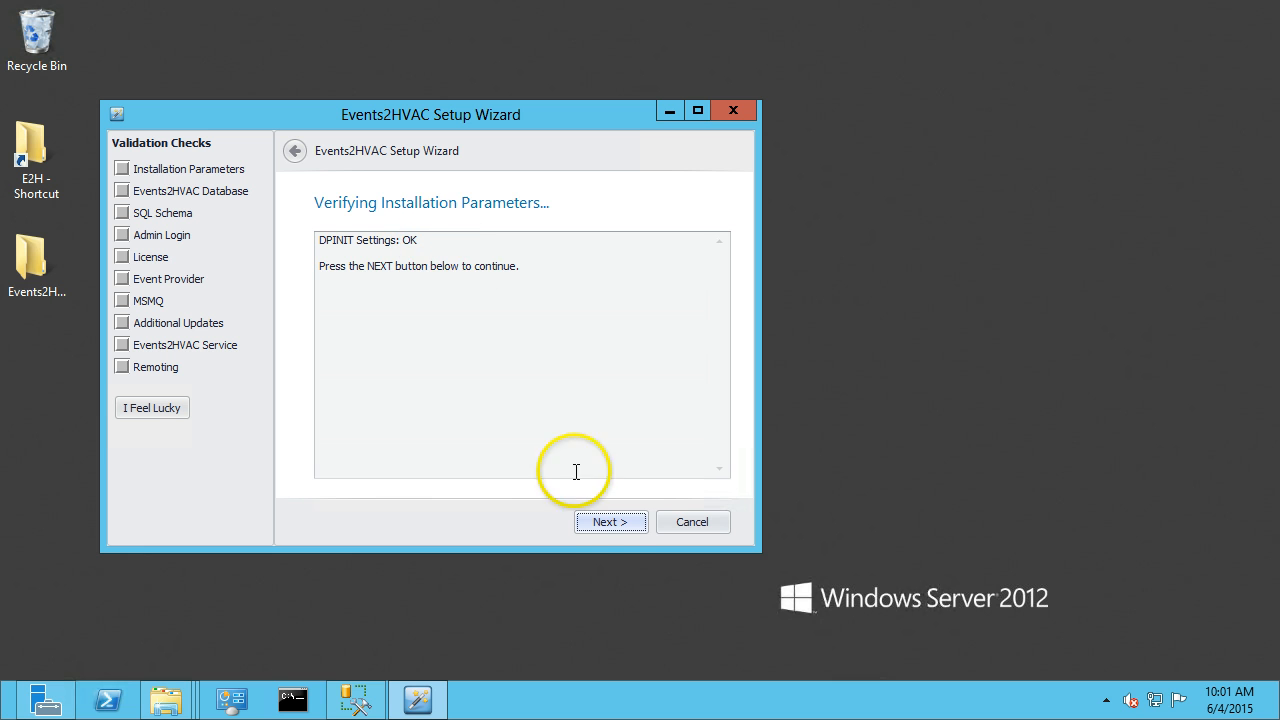
left_click(609, 523)
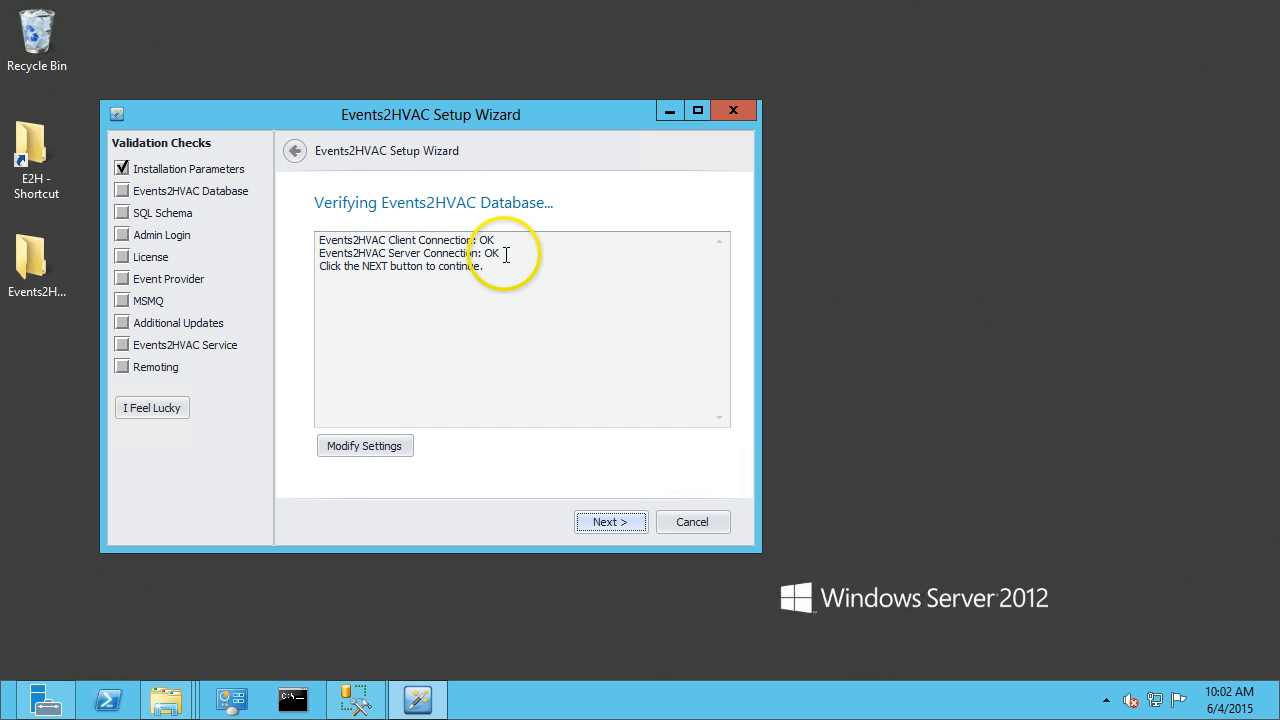
Inspect the database connection settings without changes, then continue to the SQL updates check.
left_click(370, 445)
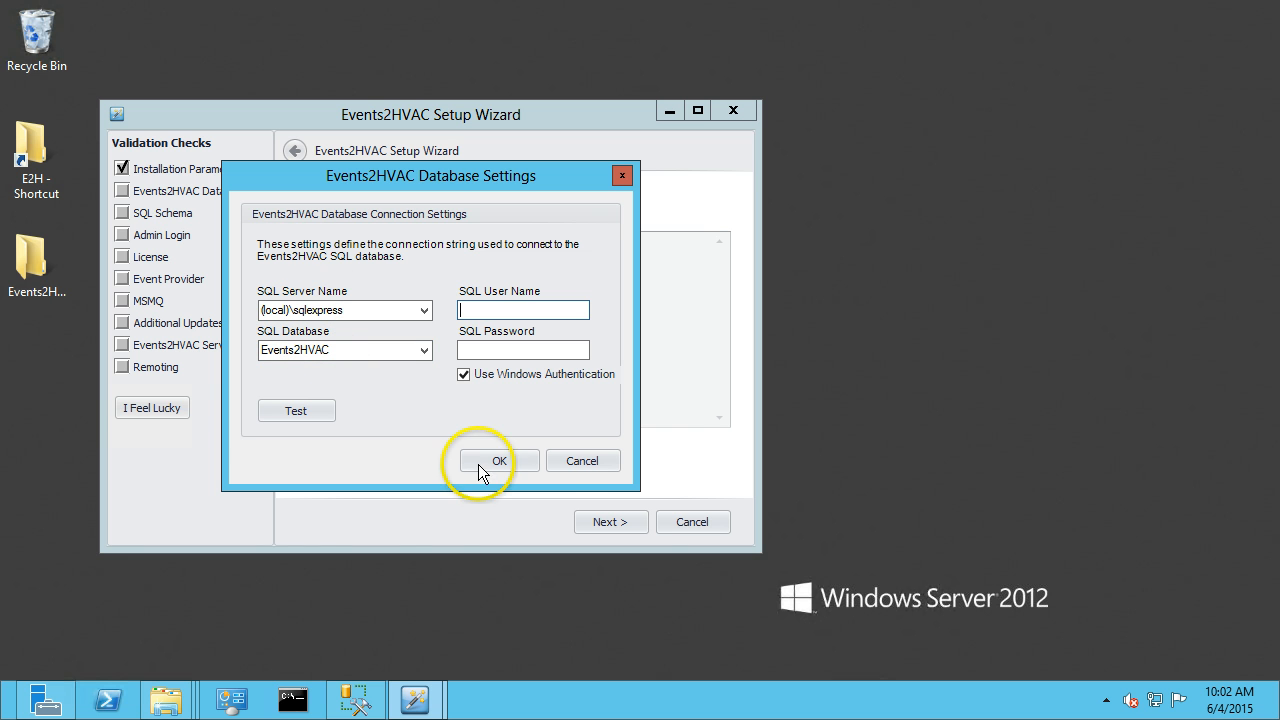
left_click(563, 460)
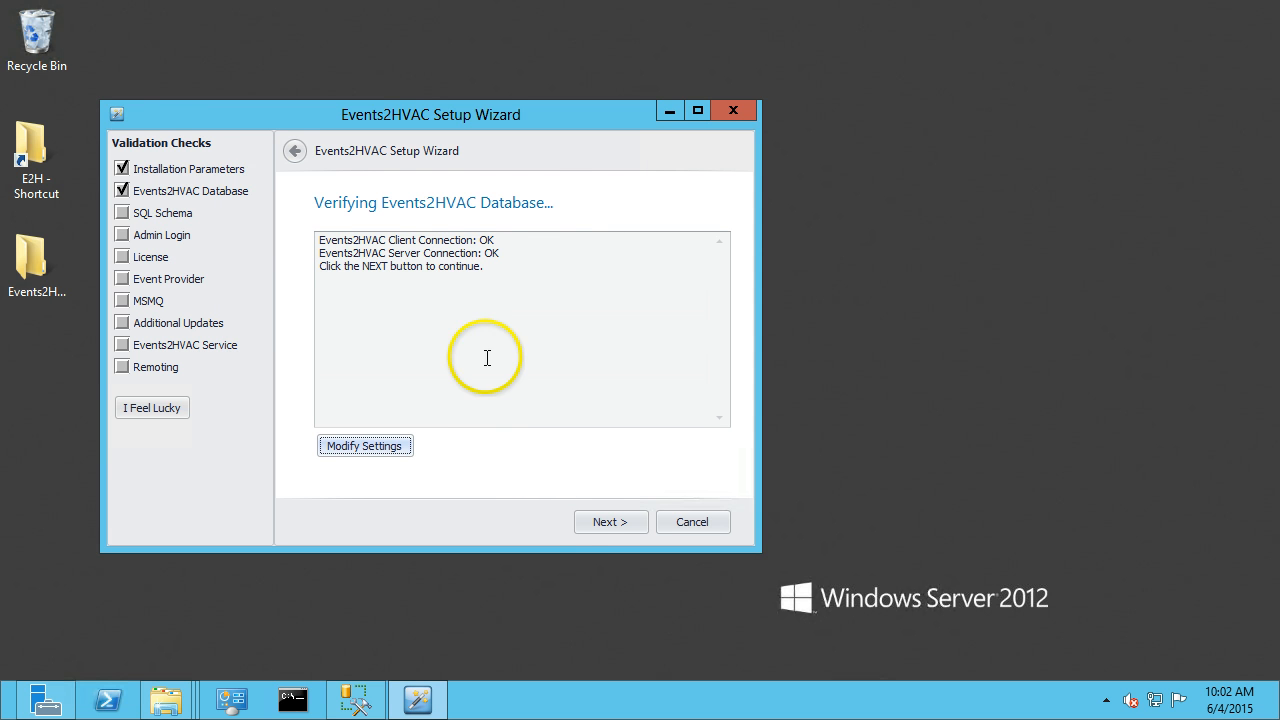
left_click(588, 521)
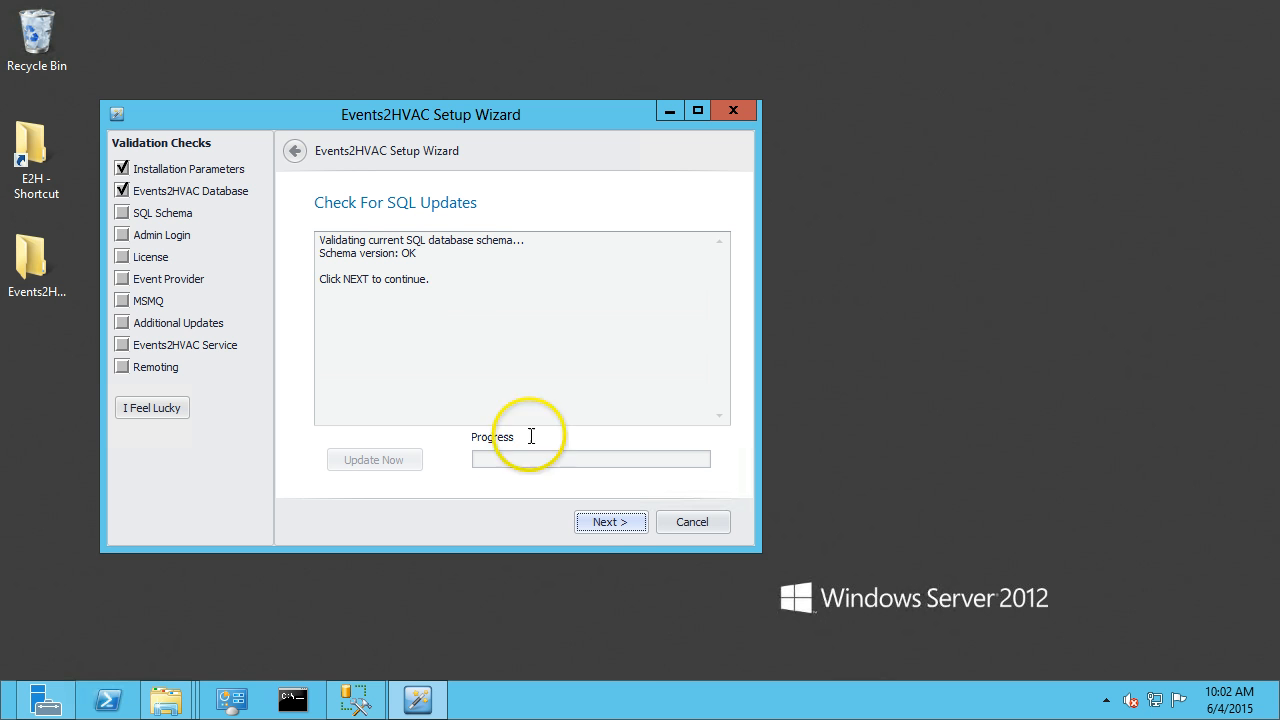
Continue past the SQL updates check and the administrator login with user admin, acknowledging the license notice.
left_click(604, 524)
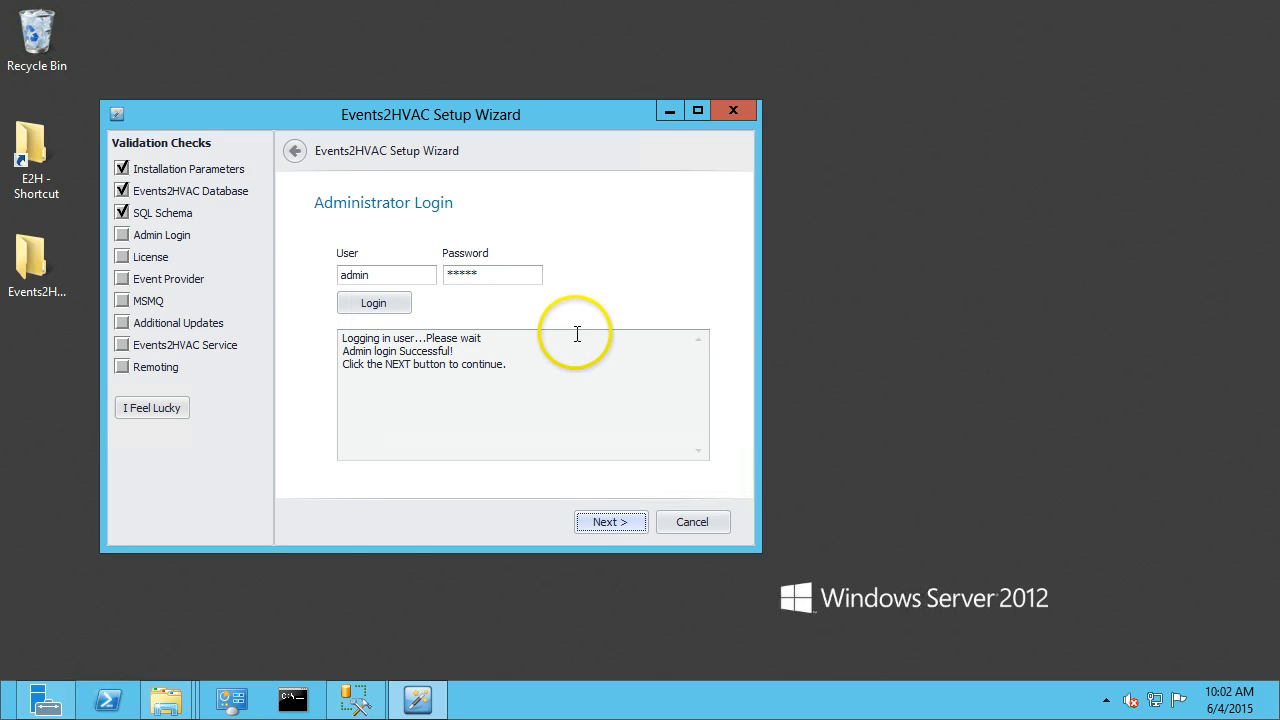
double_click(372, 272)
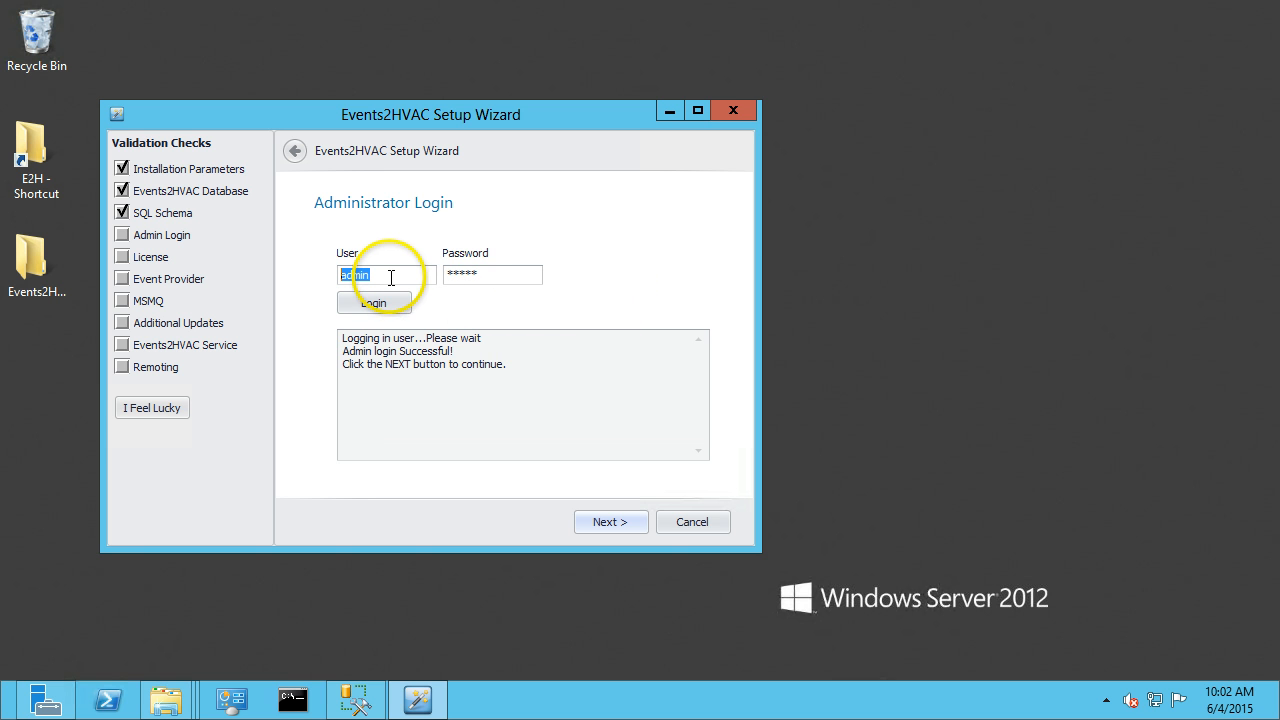
left_click(628, 522)
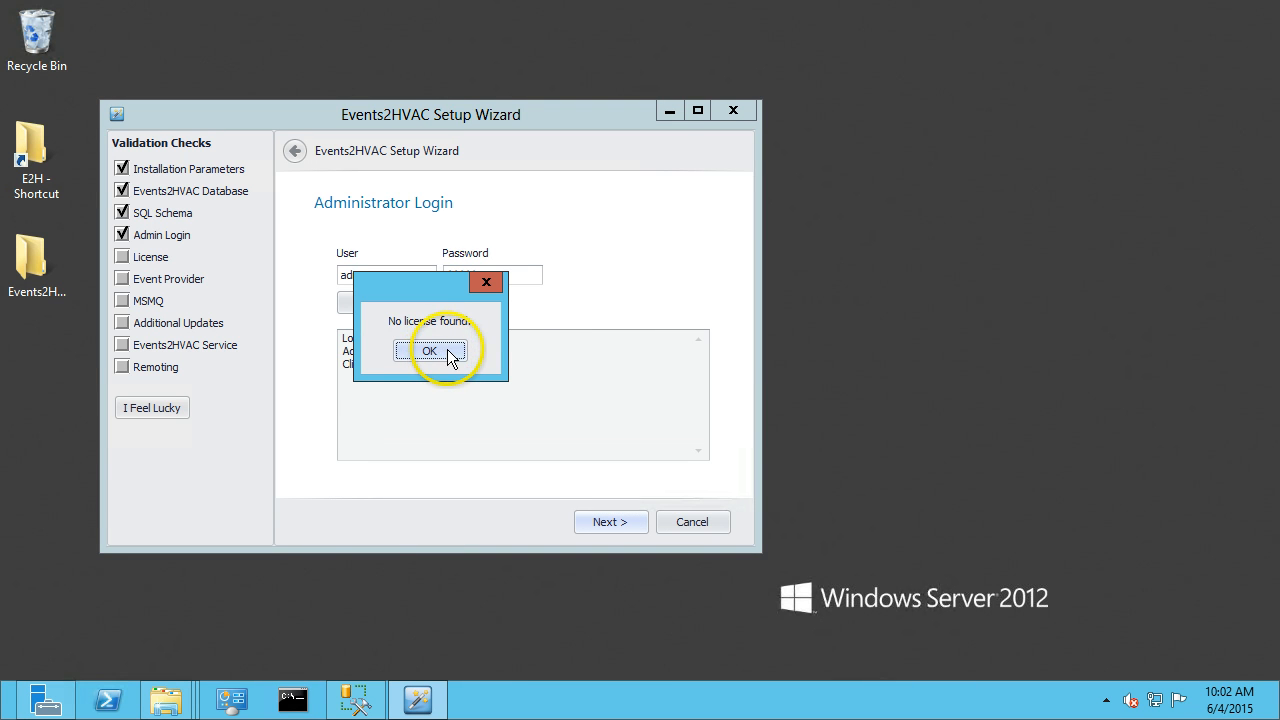
left_click(429, 351)
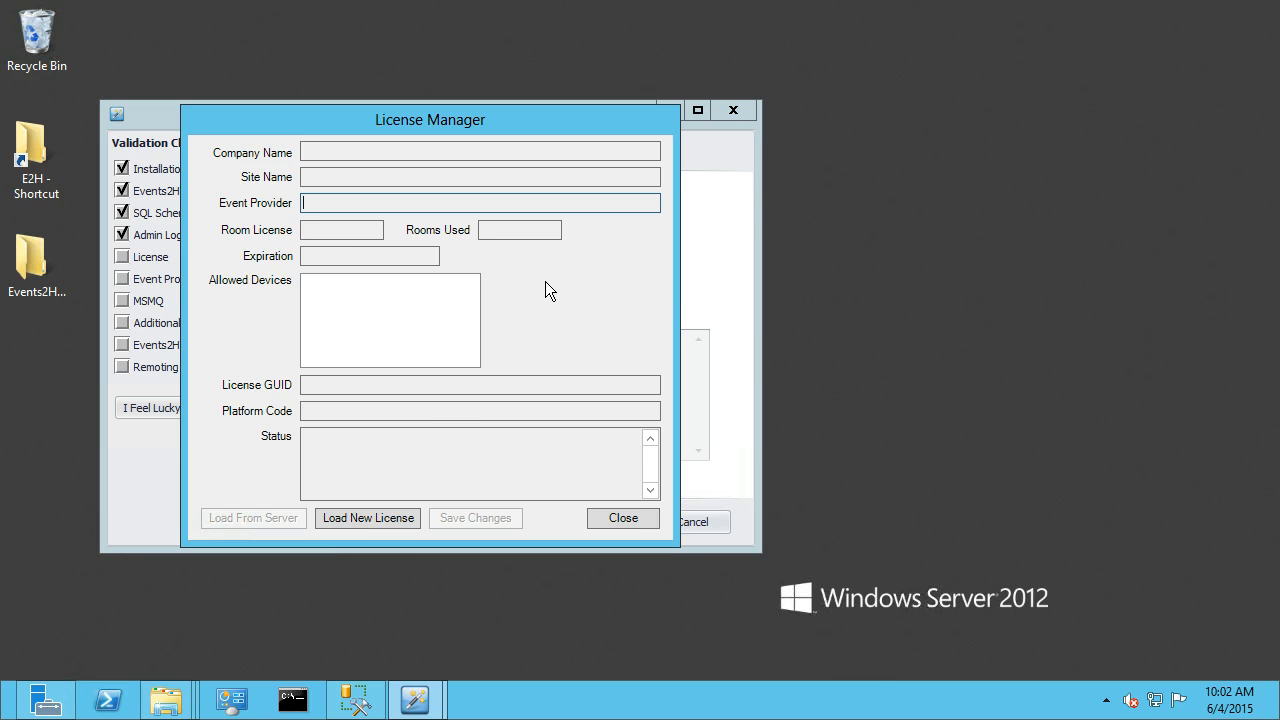
Start loading a new license file and browse to the Streamside Solutions Events2HVAC program folder, selecting DEMOLICENSE.
left_click(392, 517)
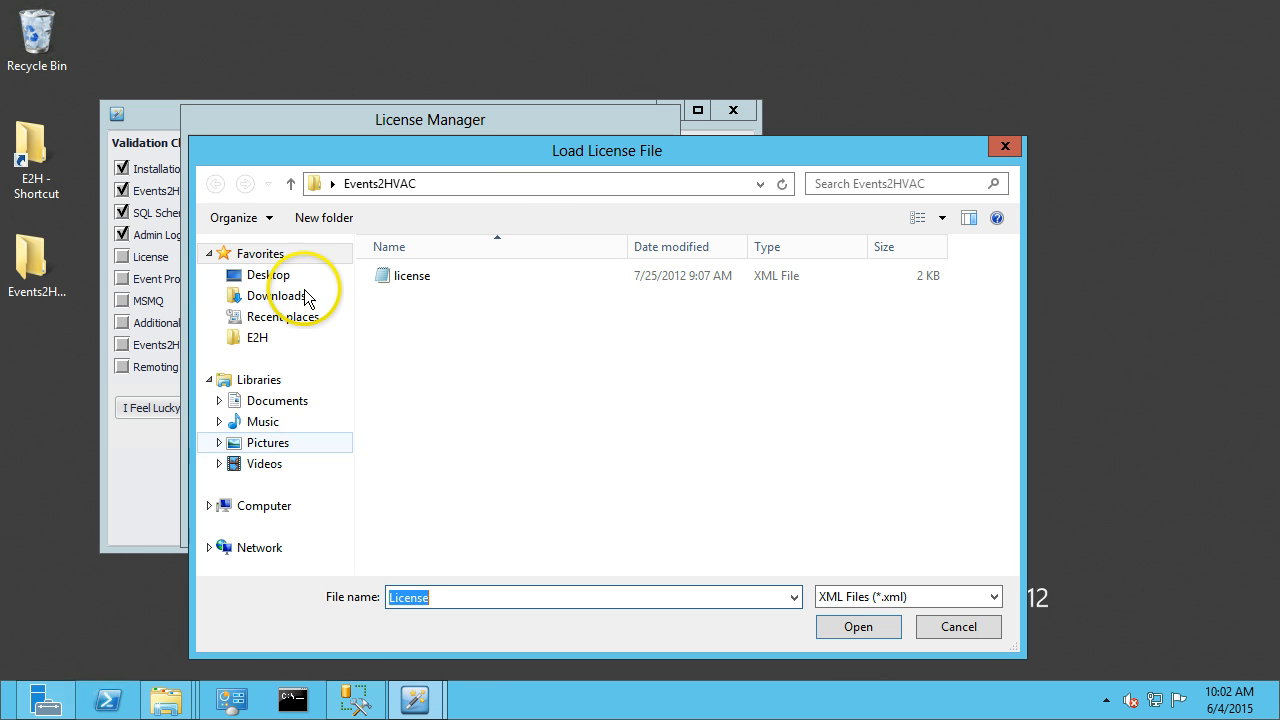
left_click(760, 184)
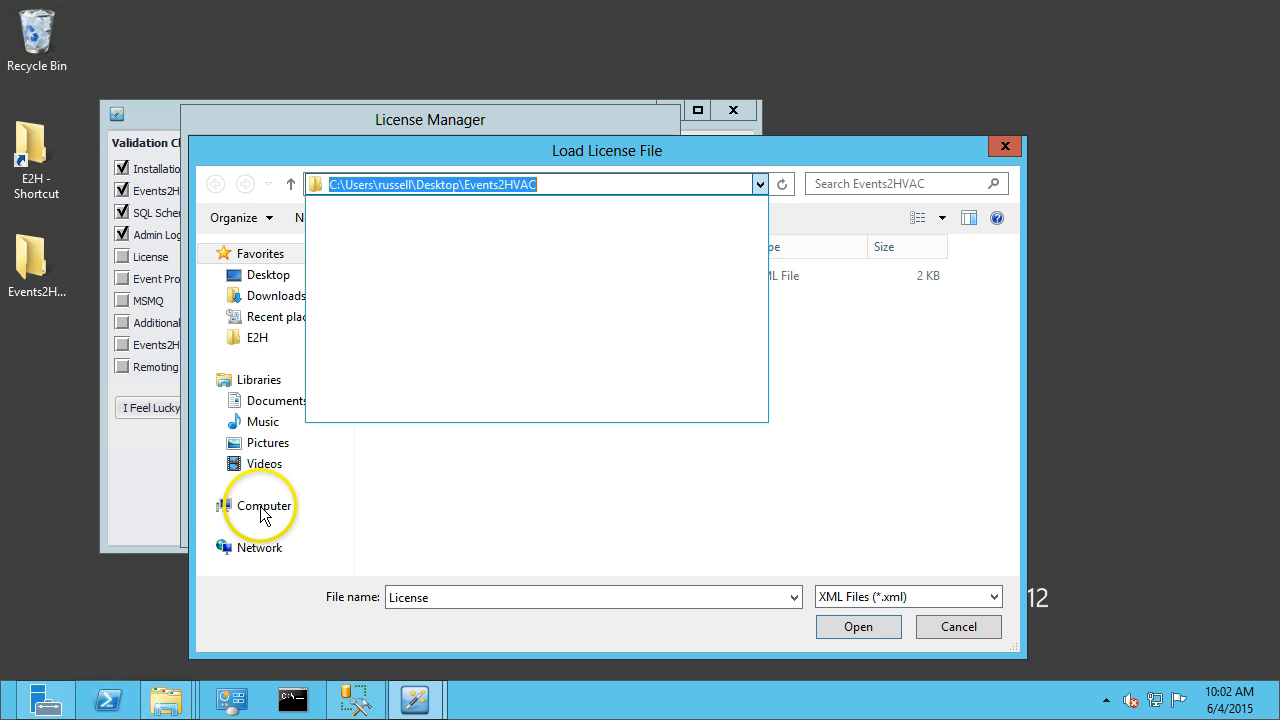
left_click(498, 375)
left_click(264, 506)
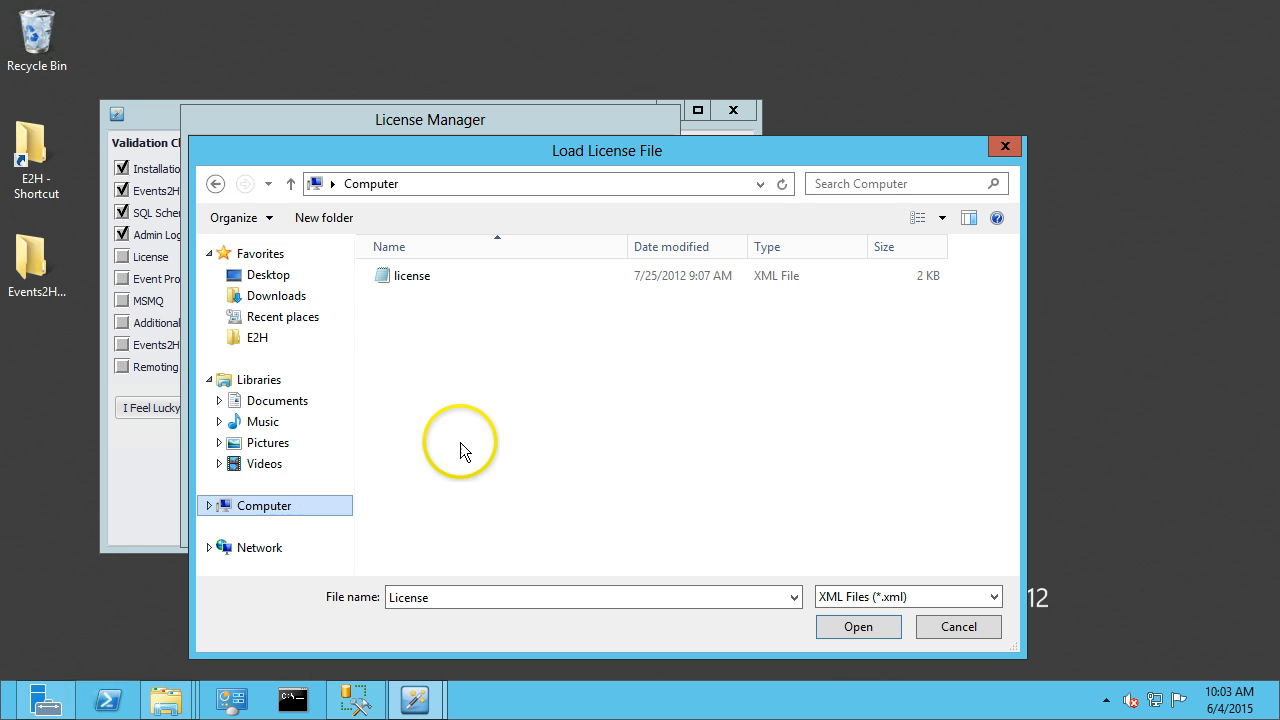
double_click(481, 300)
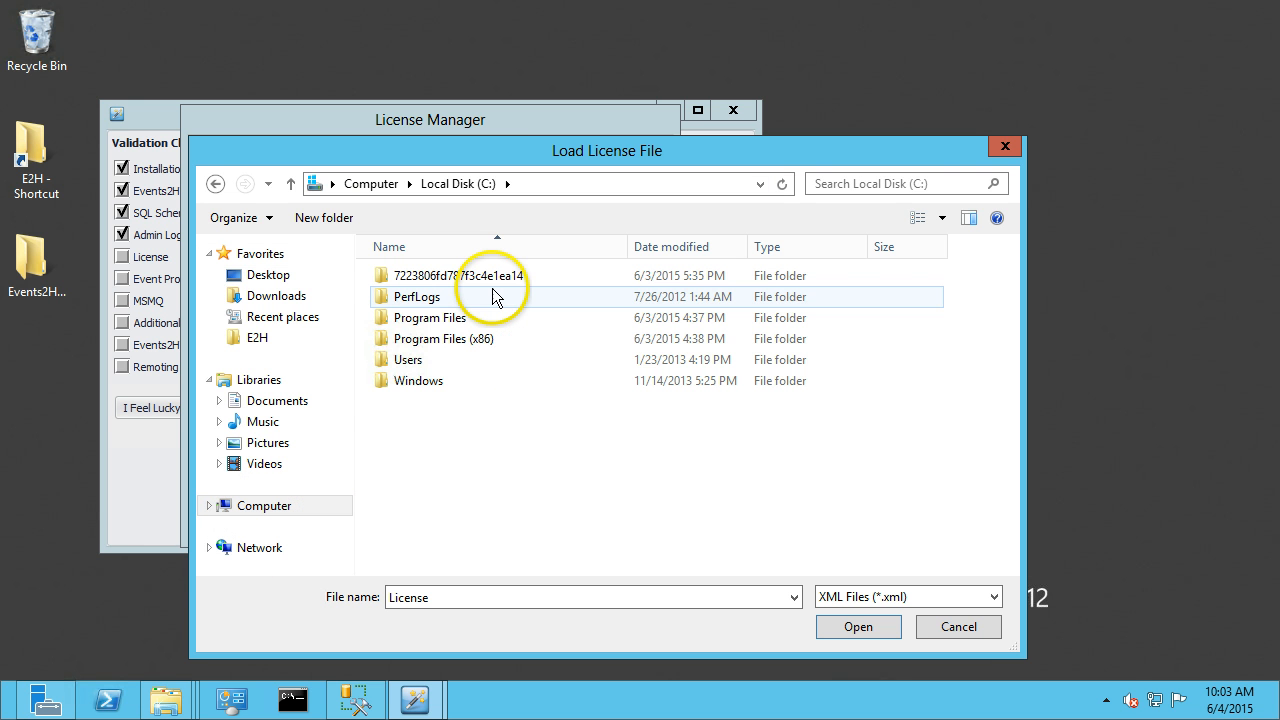
left_click(461, 343)
double_click(461, 343)
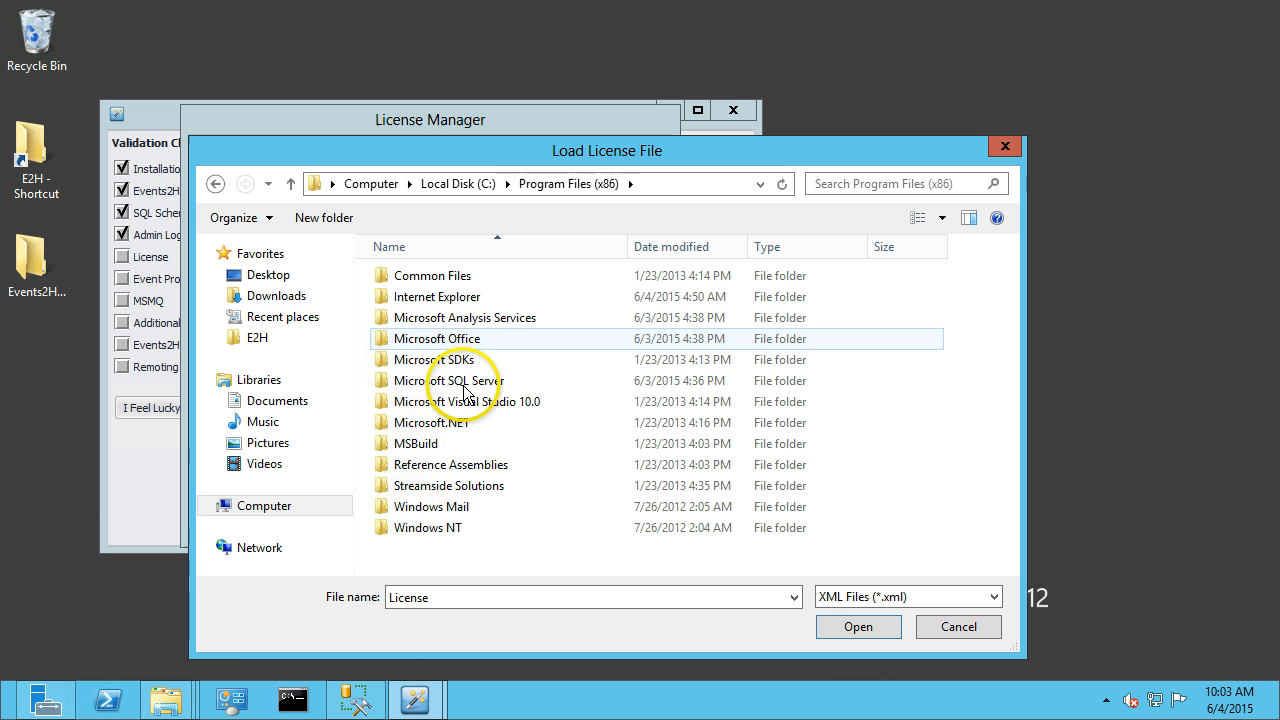
double_click(462, 486)
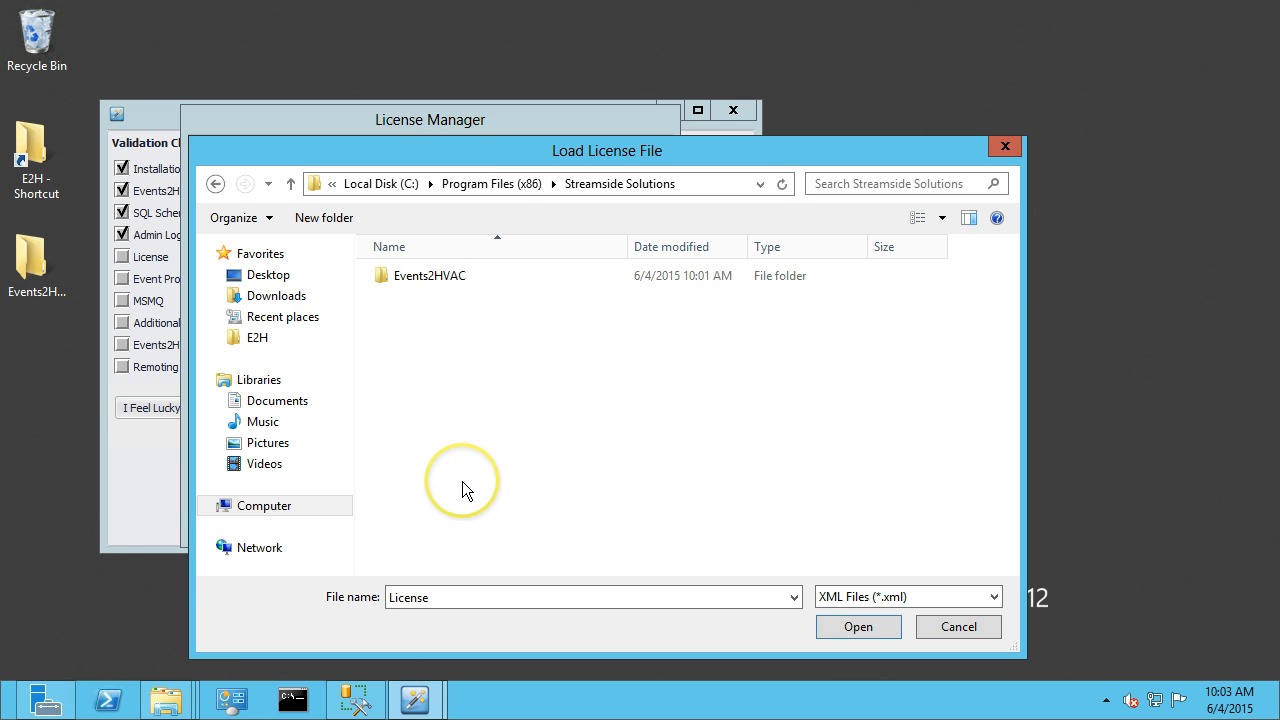
double_click(450, 282)
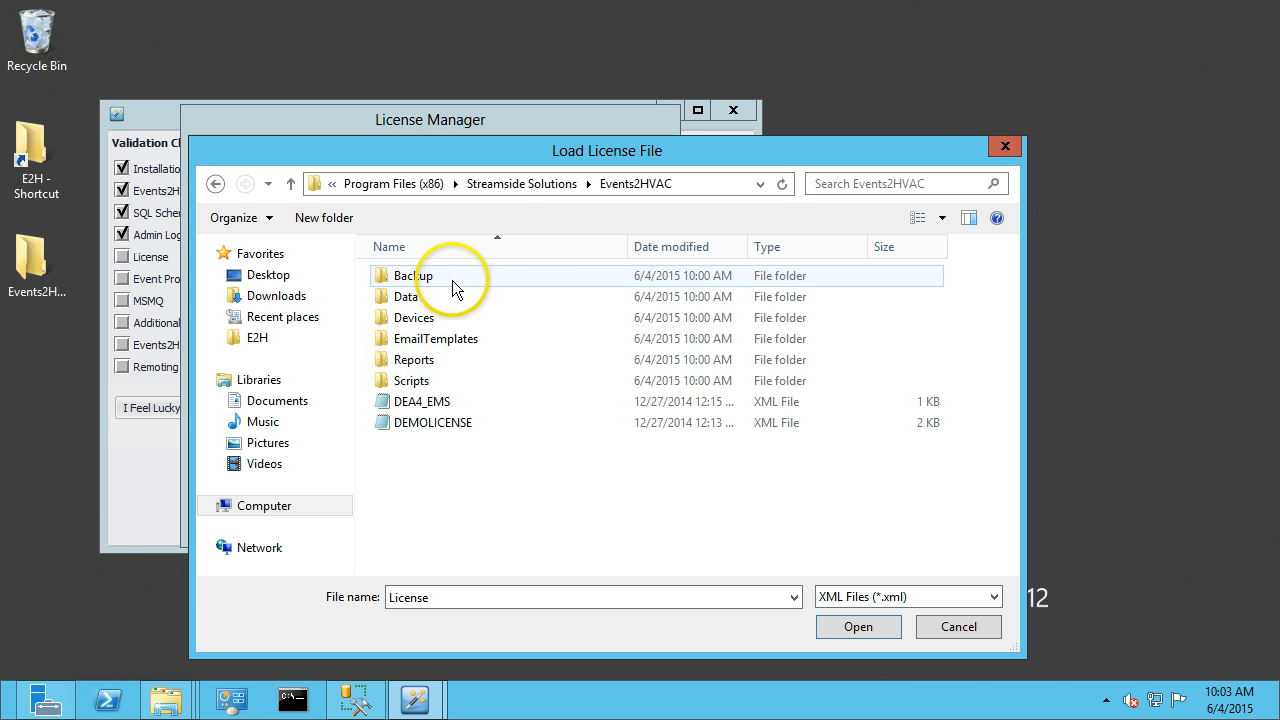
left_click(400, 424)
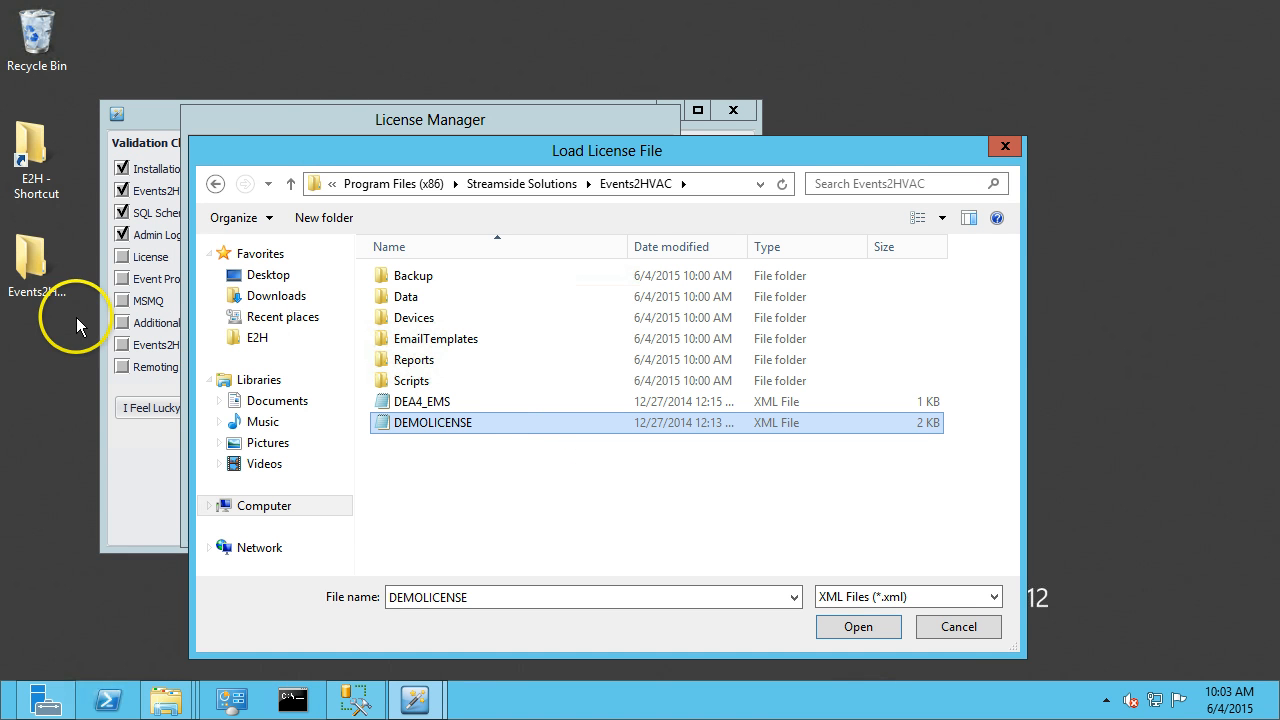
Open the desktop Events2HVAC folder in a separate window to locate the license file, then minimize it.
double_click(31, 262)
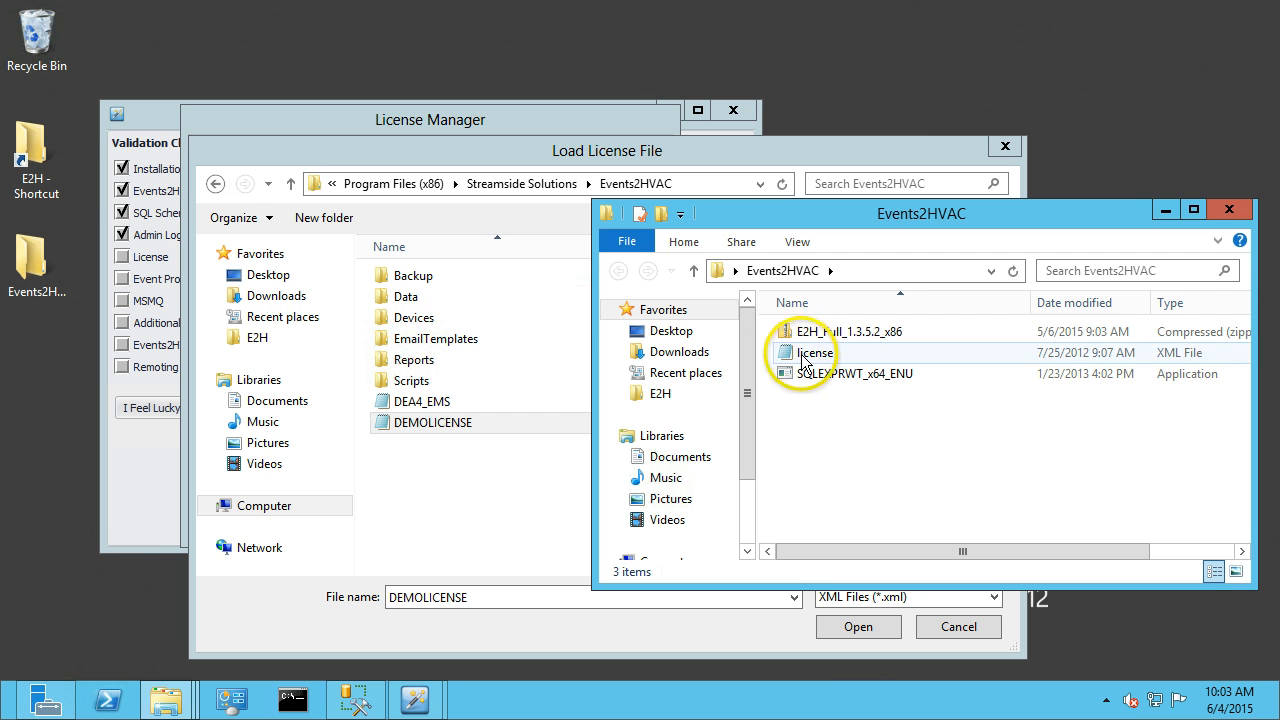
left_click(808, 356)
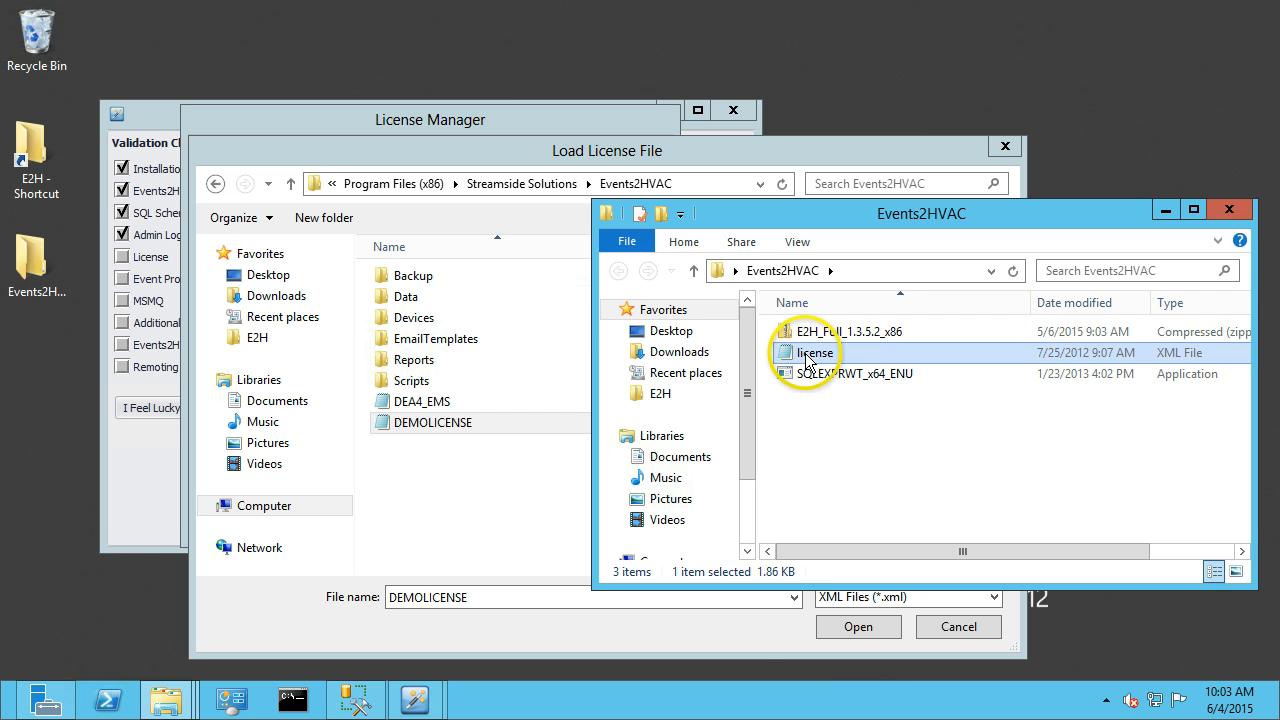
left_click(1164, 211)
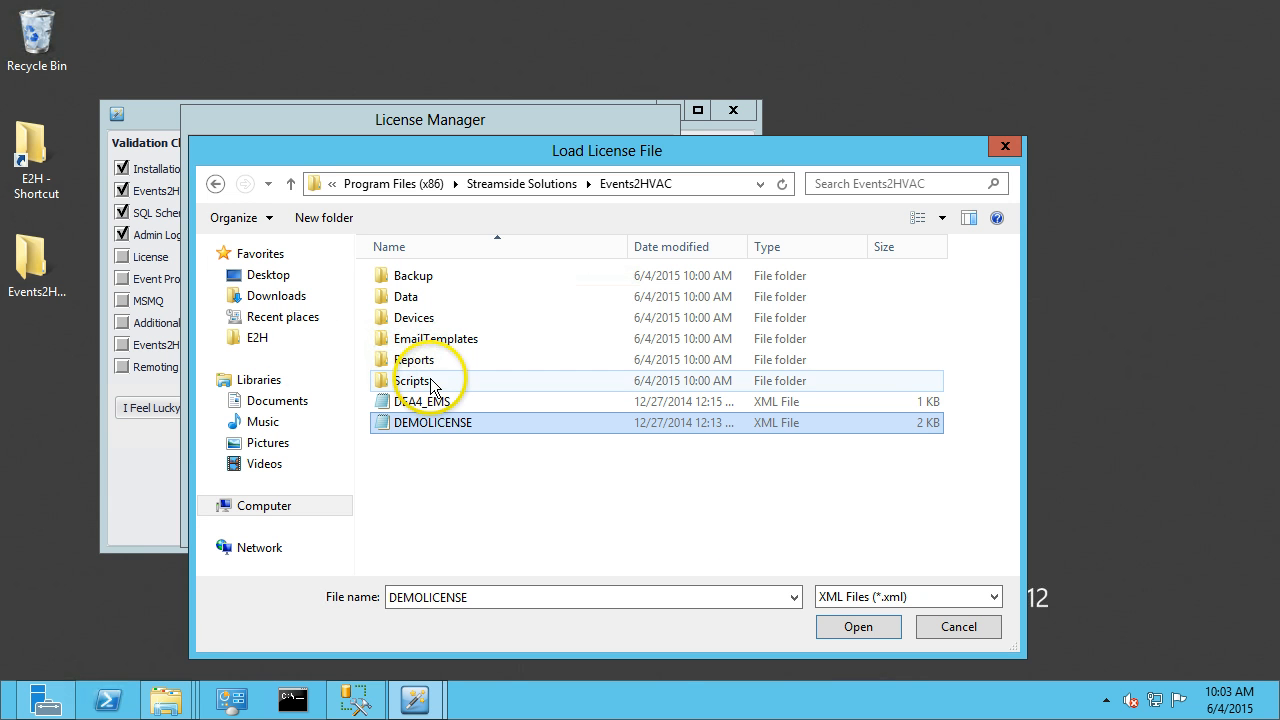
Navigate to the Events2HVAC folder on the Desktop and load its license file.
left_click(250, 340)
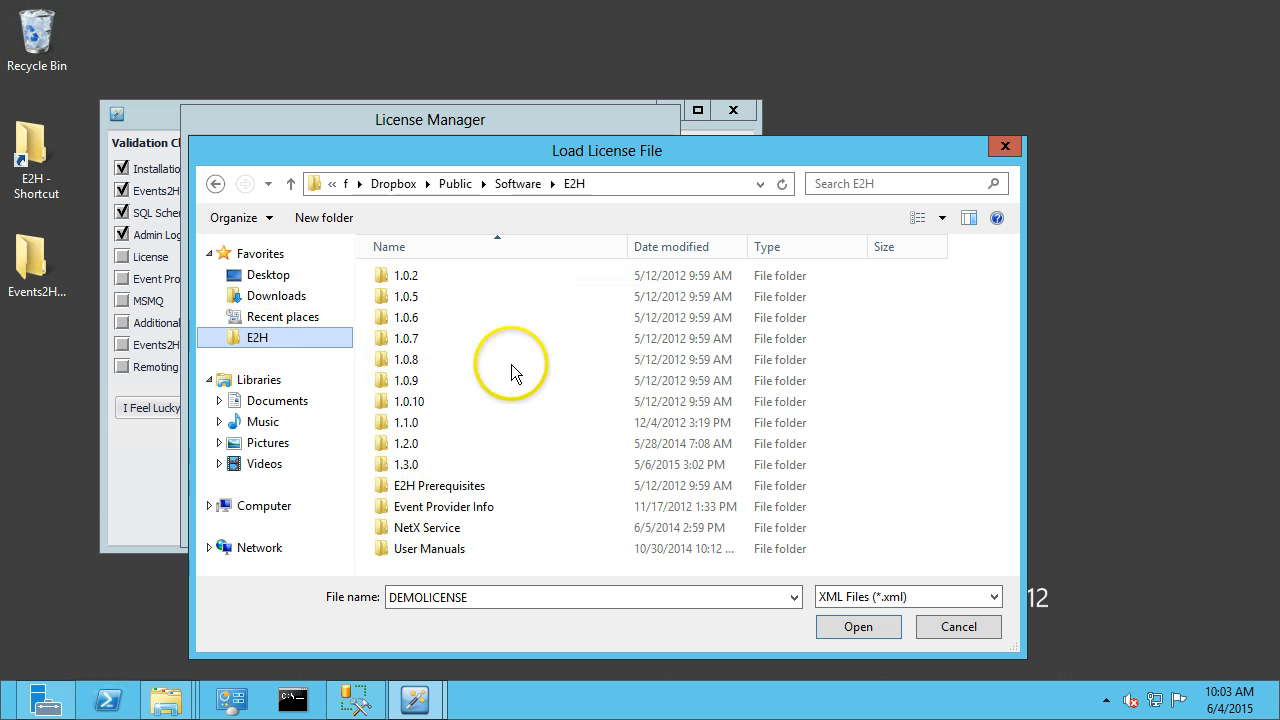
left_click(270, 316)
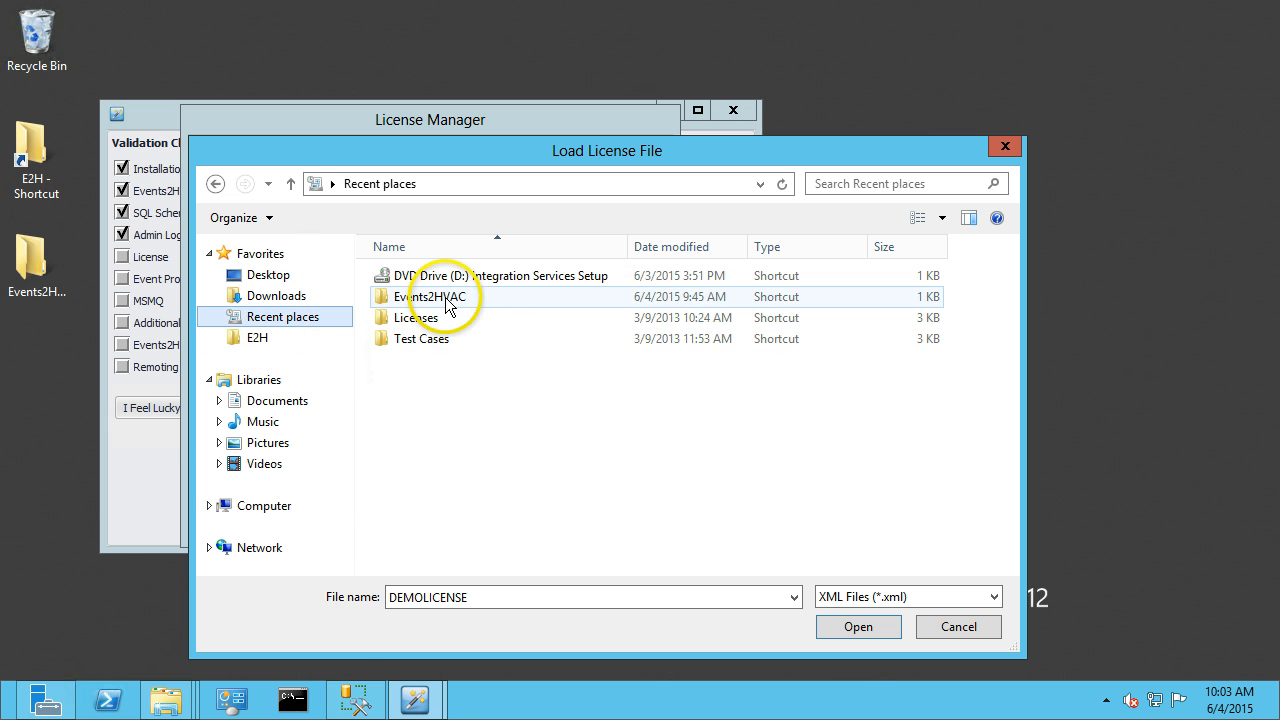
double_click(446, 300)
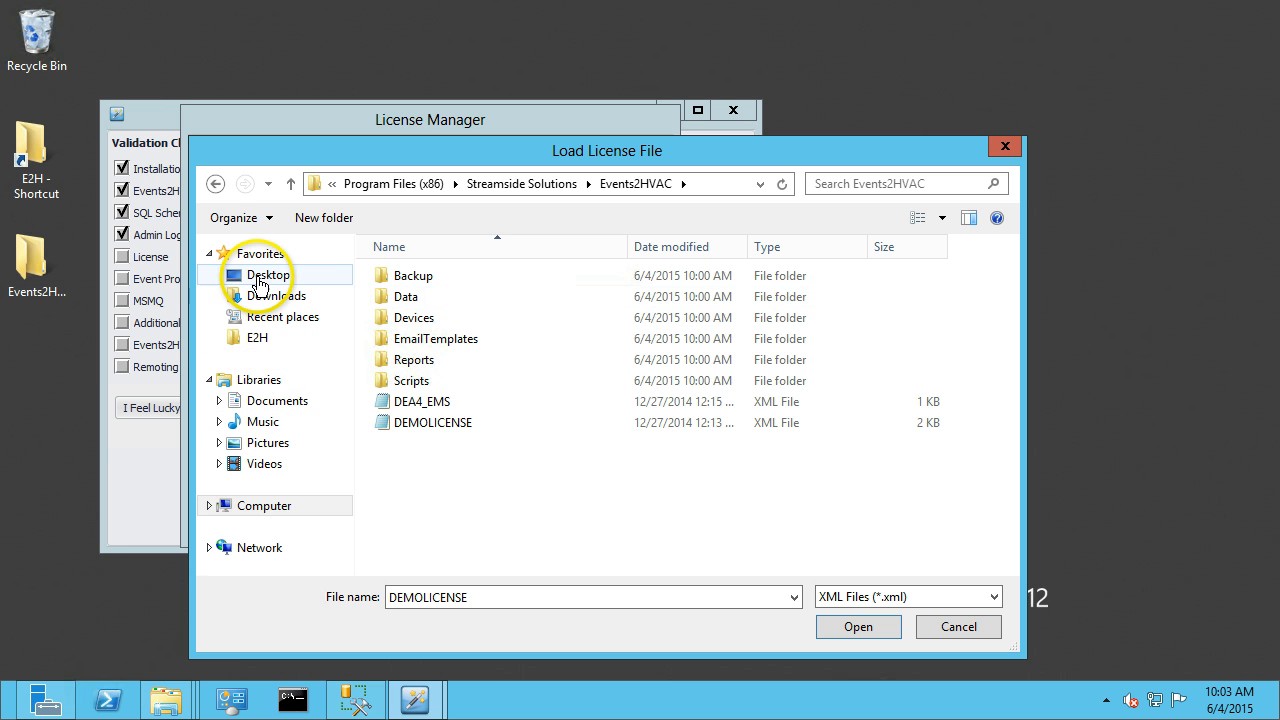
left_click(268, 274)
double_click(458, 378)
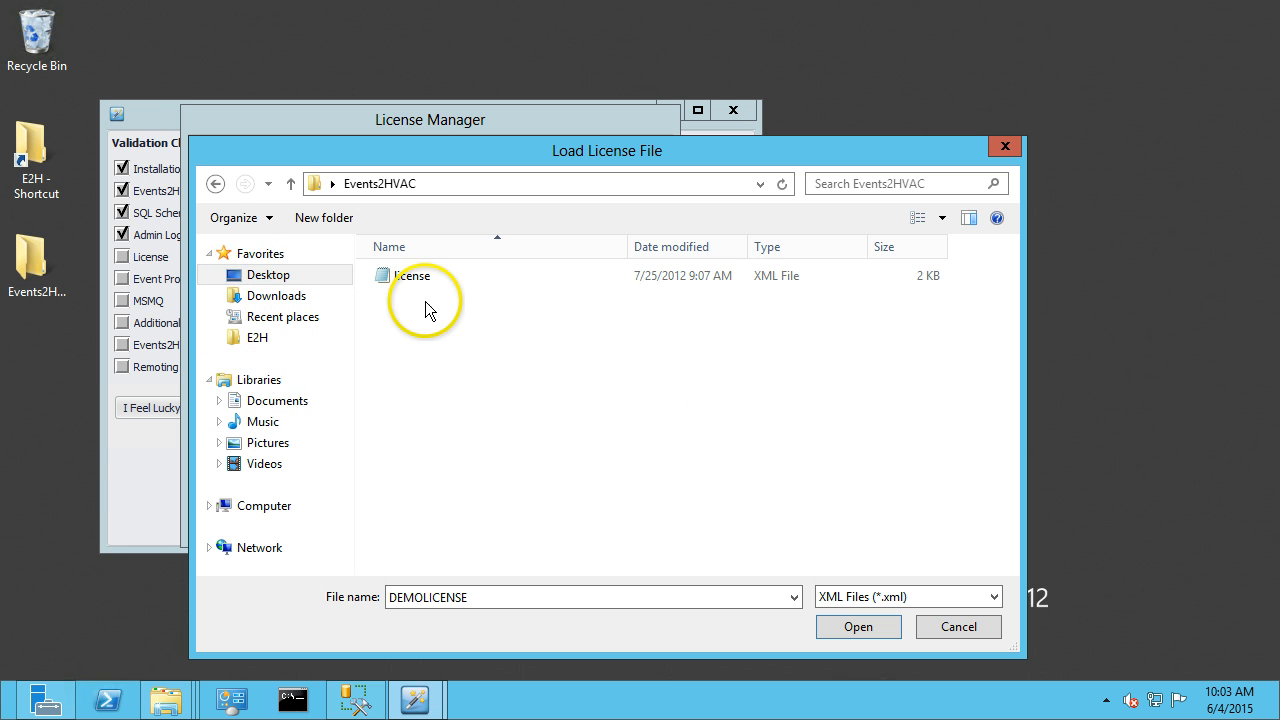
double_click(413, 278)
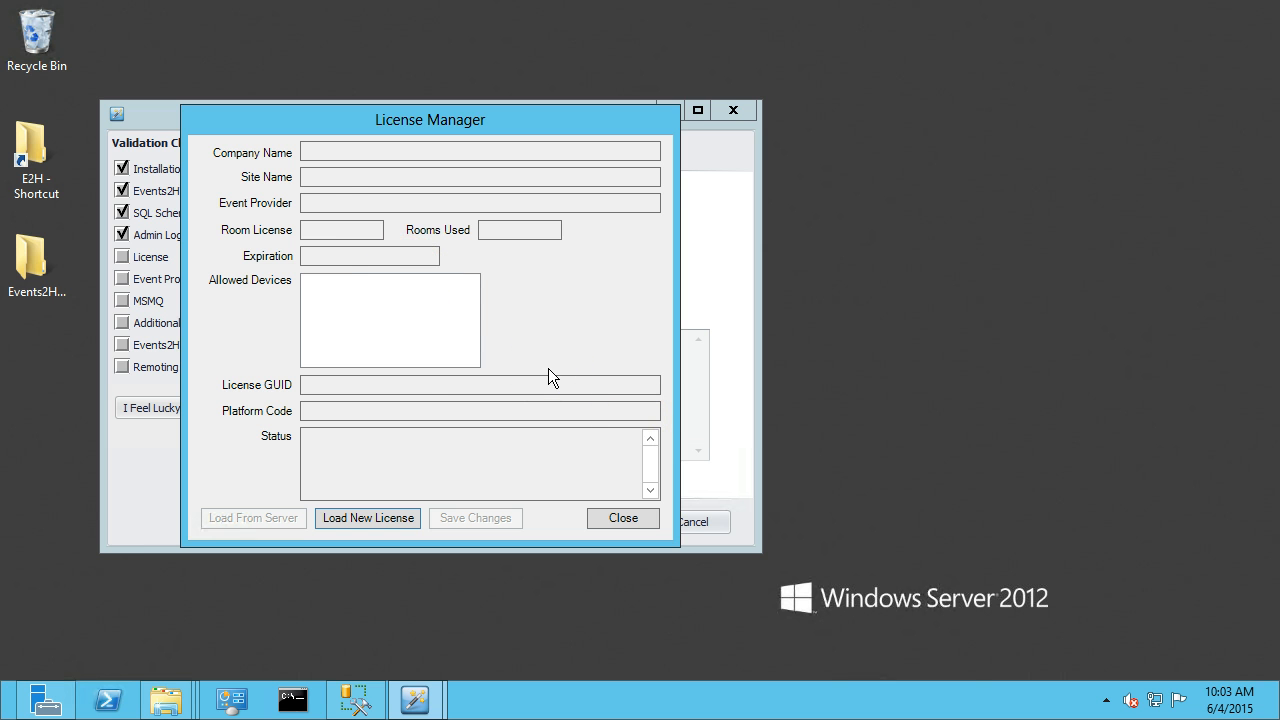
Close the License Manager.
left_click(429, 349)
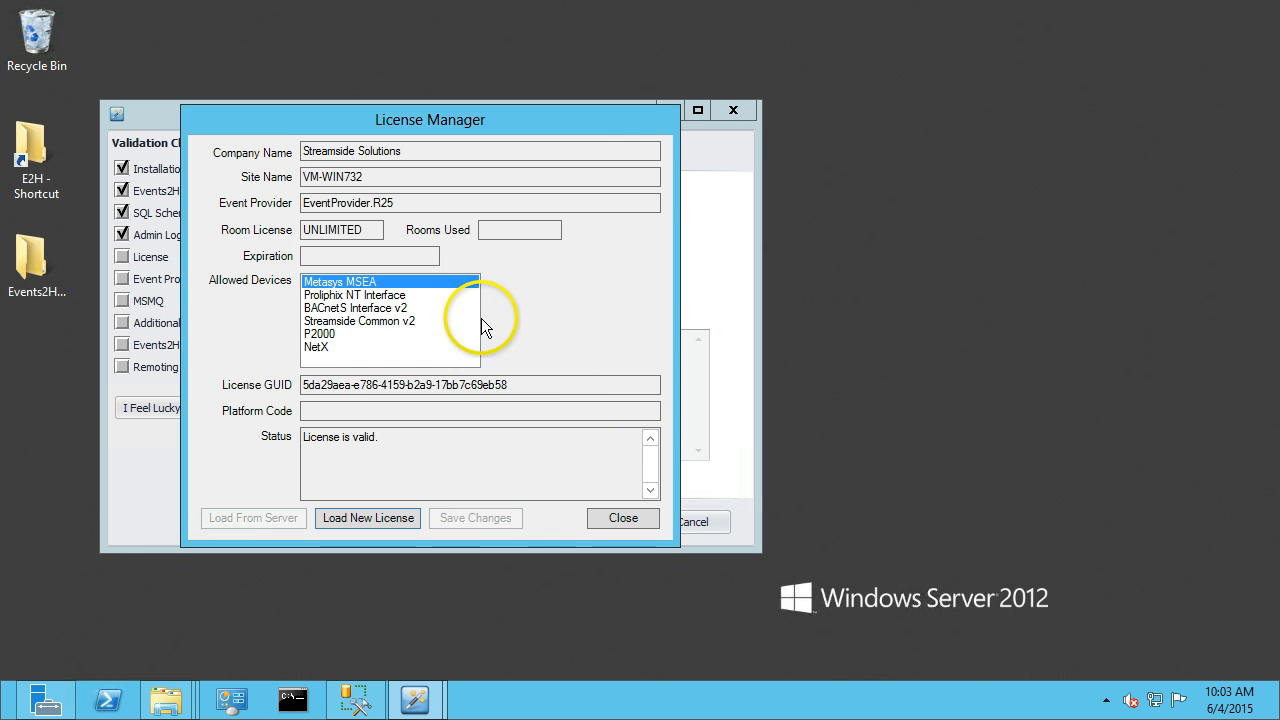
left_click(621, 517)
left_click(595, 514)
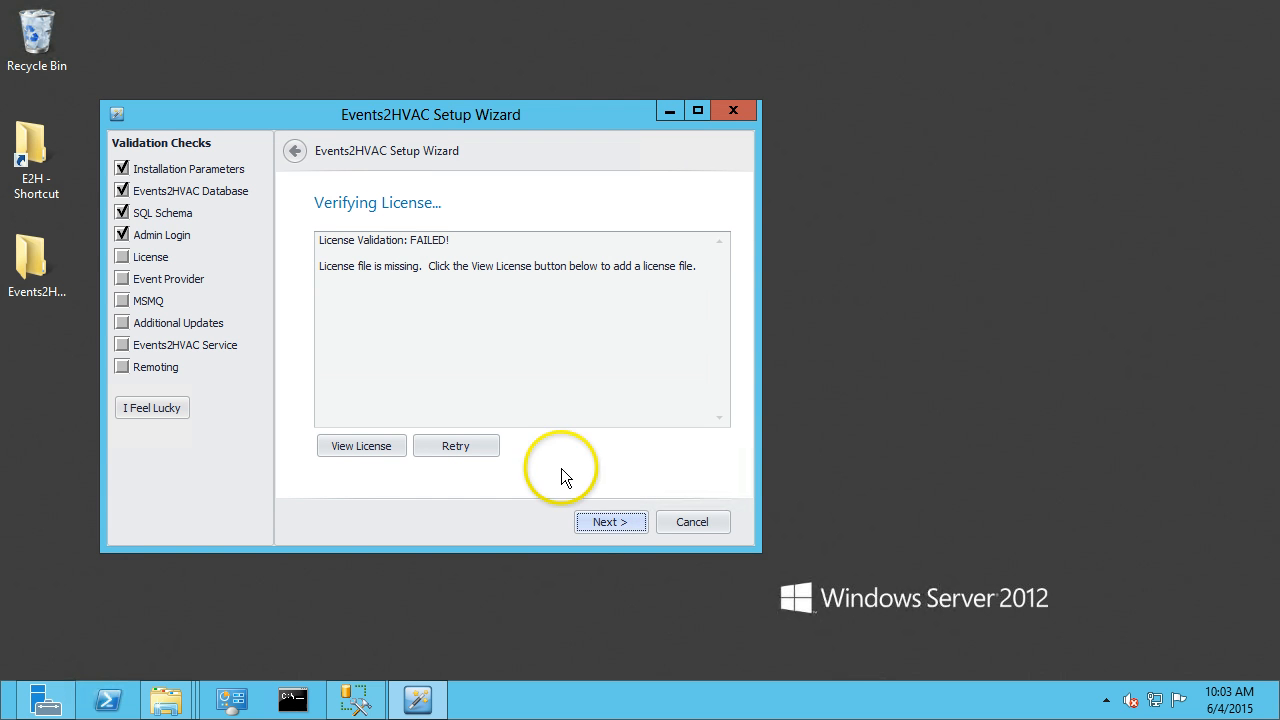
Retry the license validation and continue to the event provider check.
left_click(455, 446)
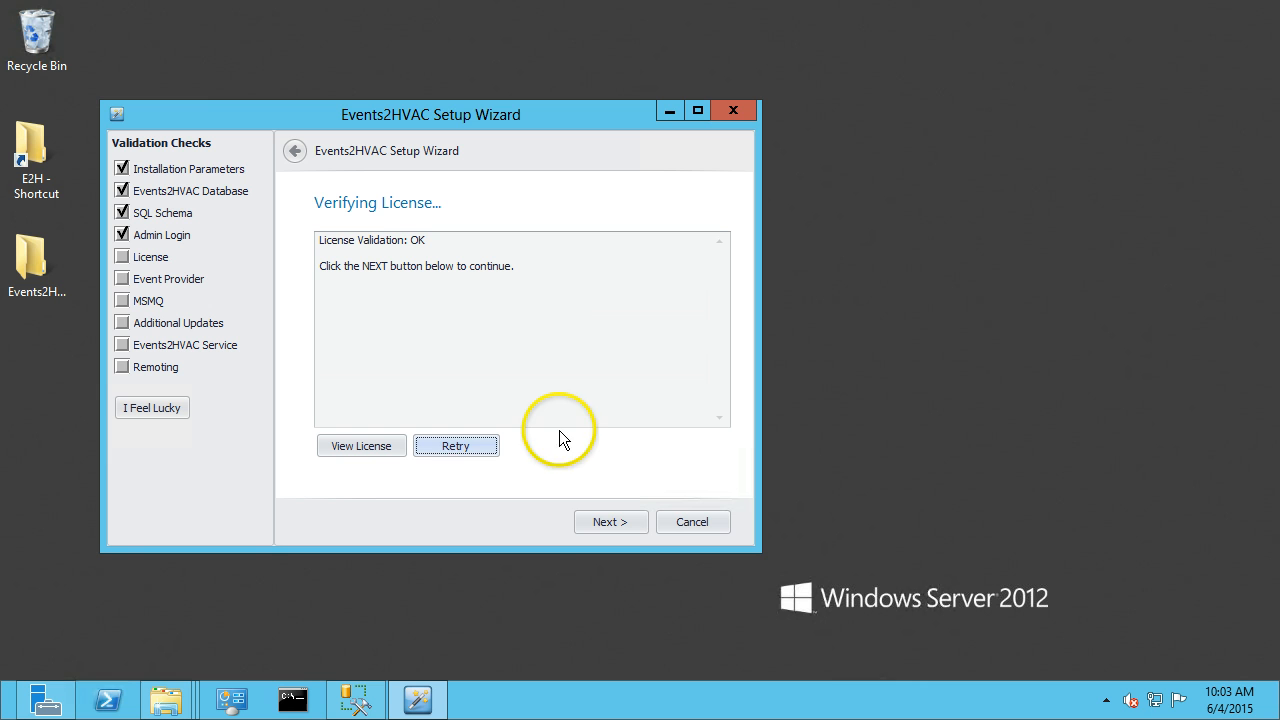
left_click(612, 522)
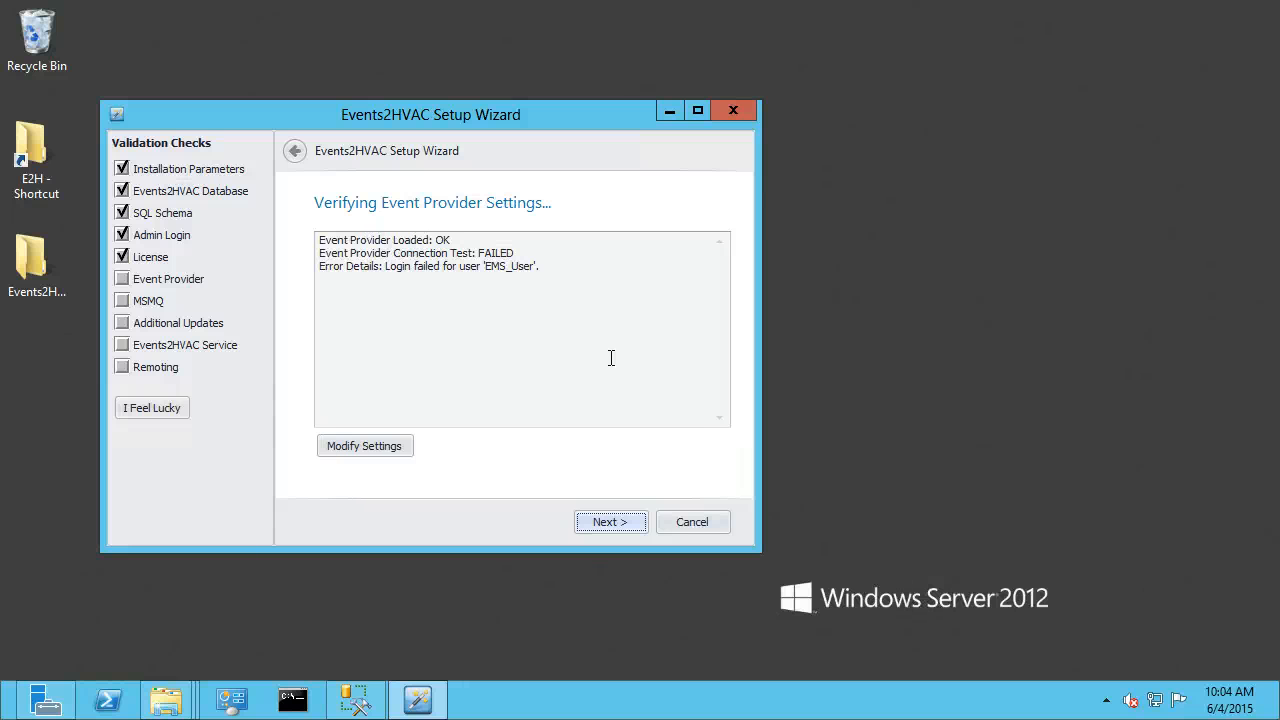
Open the event provider settings and set the EMS database SQL user name to Events2HVAC.
left_click(369, 449)
left_click(762, 411)
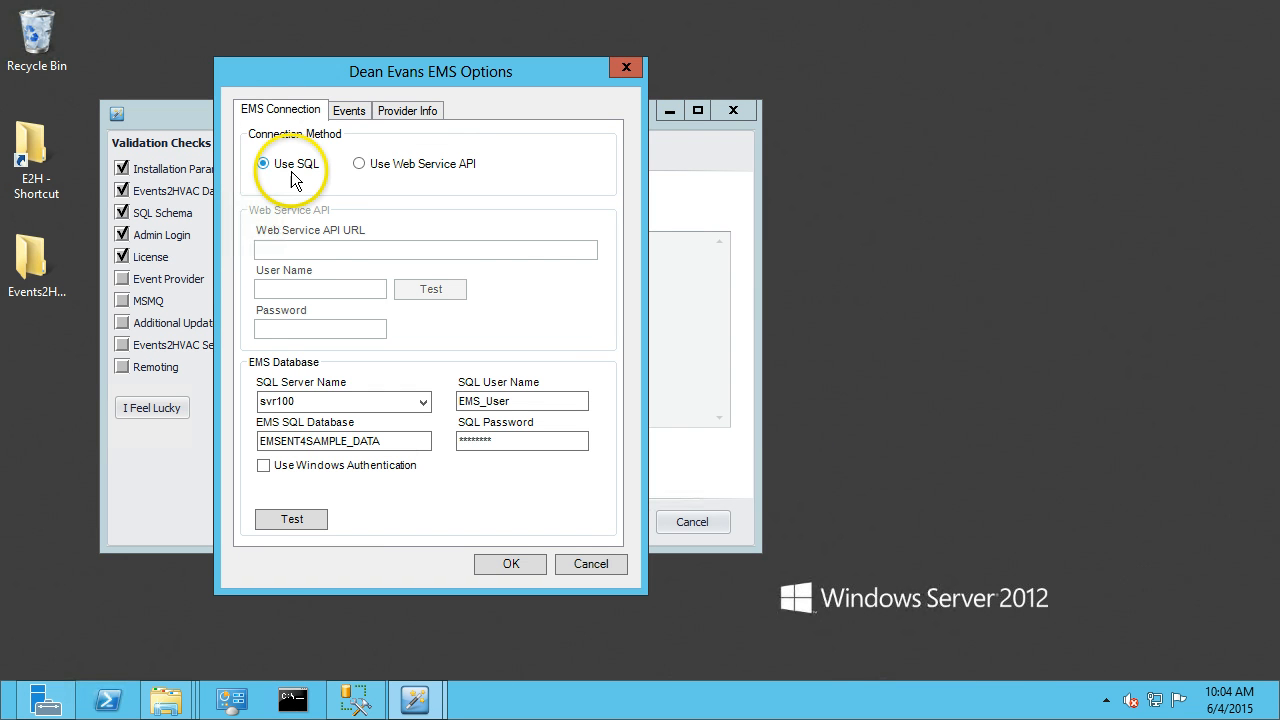
left_click_drag(257, 400, 309, 403)
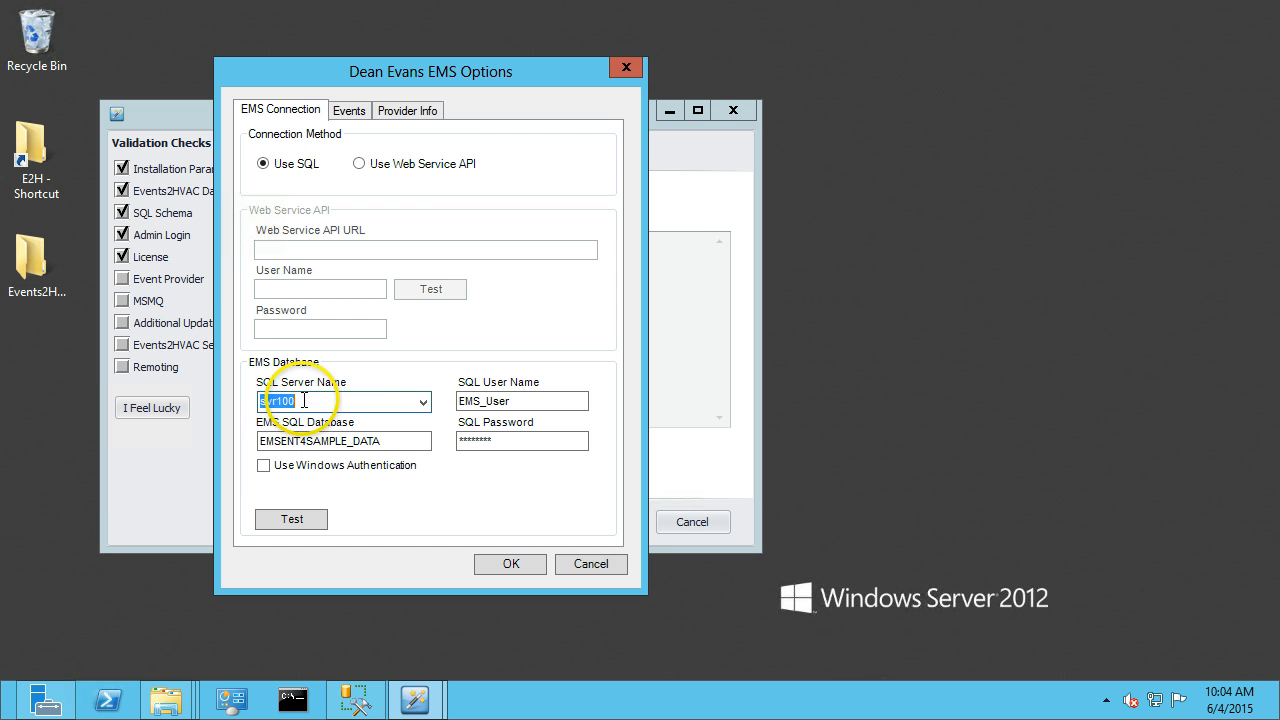
left_click(407, 442)
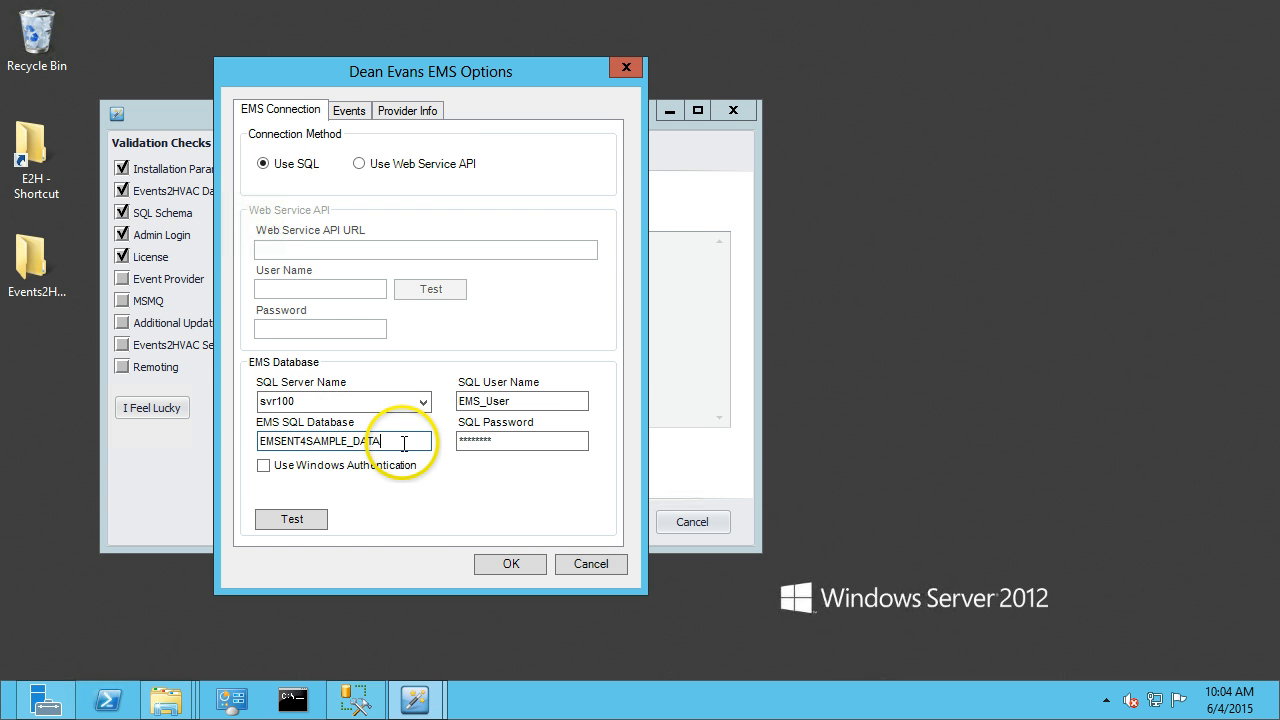
left_click_drag(378, 399, 243, 398)
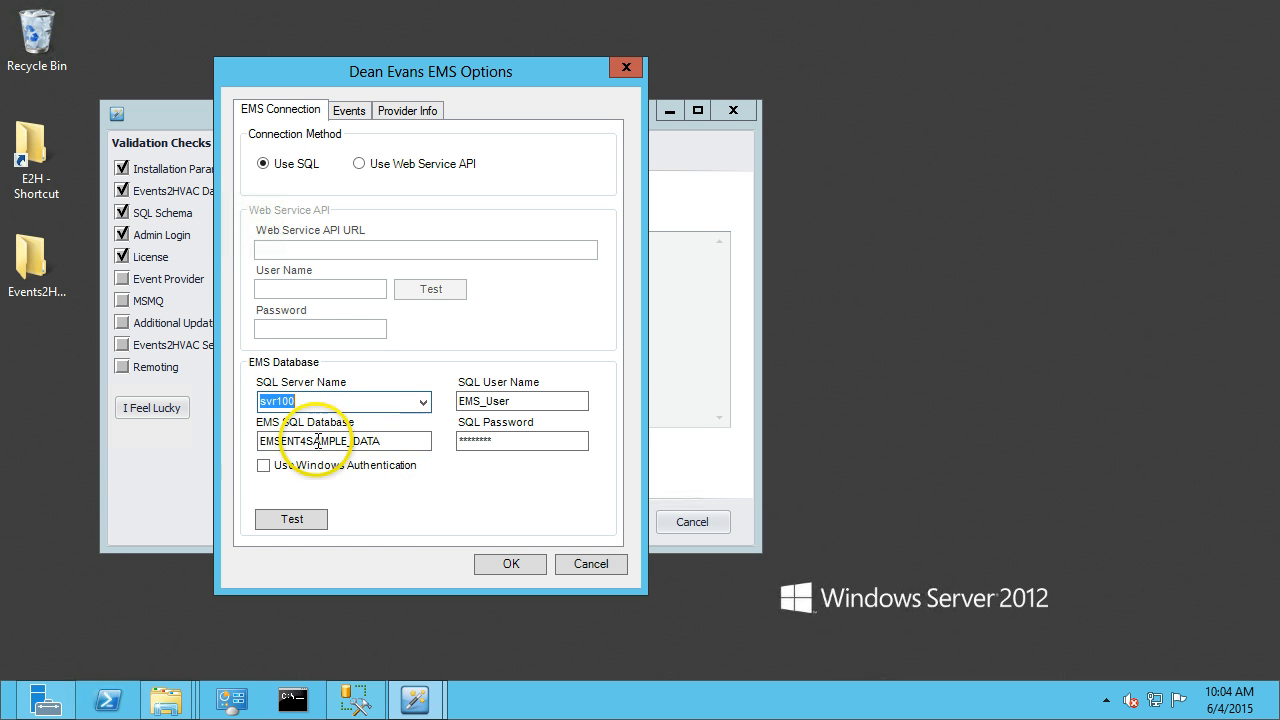
left_click_drag(368, 442, 220, 436)
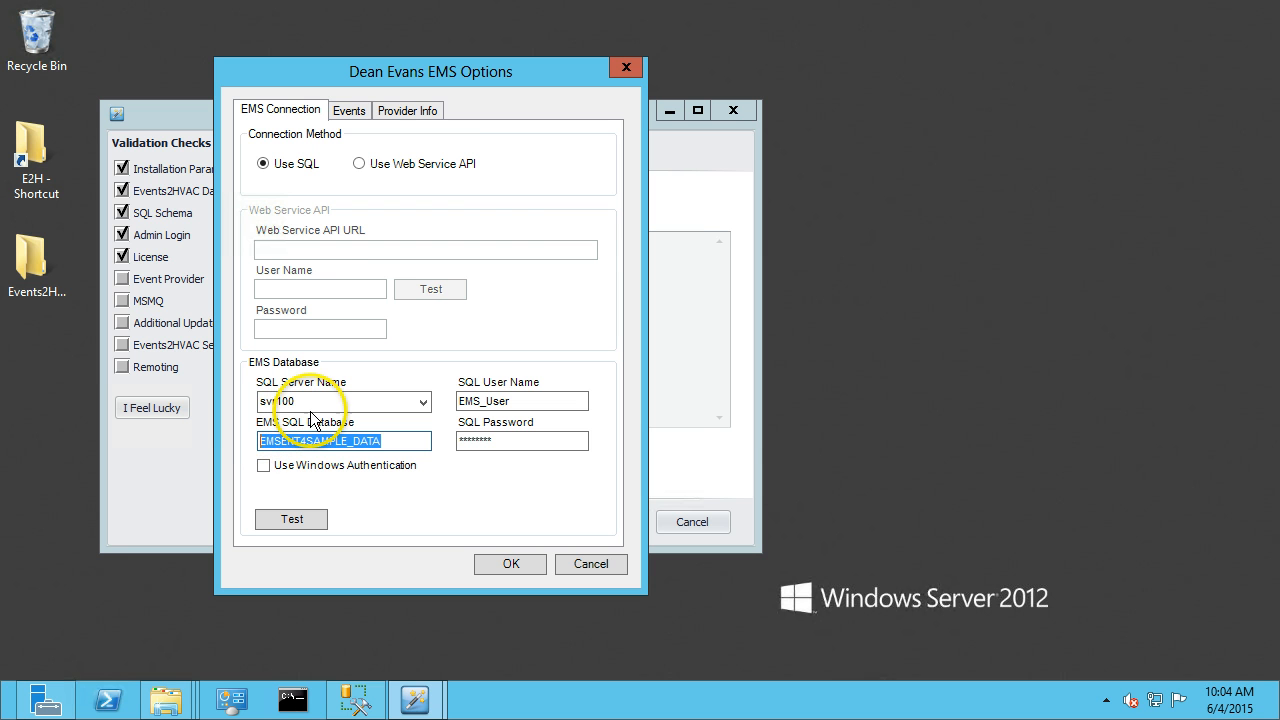
left_click_drag(328, 400, 262, 400)
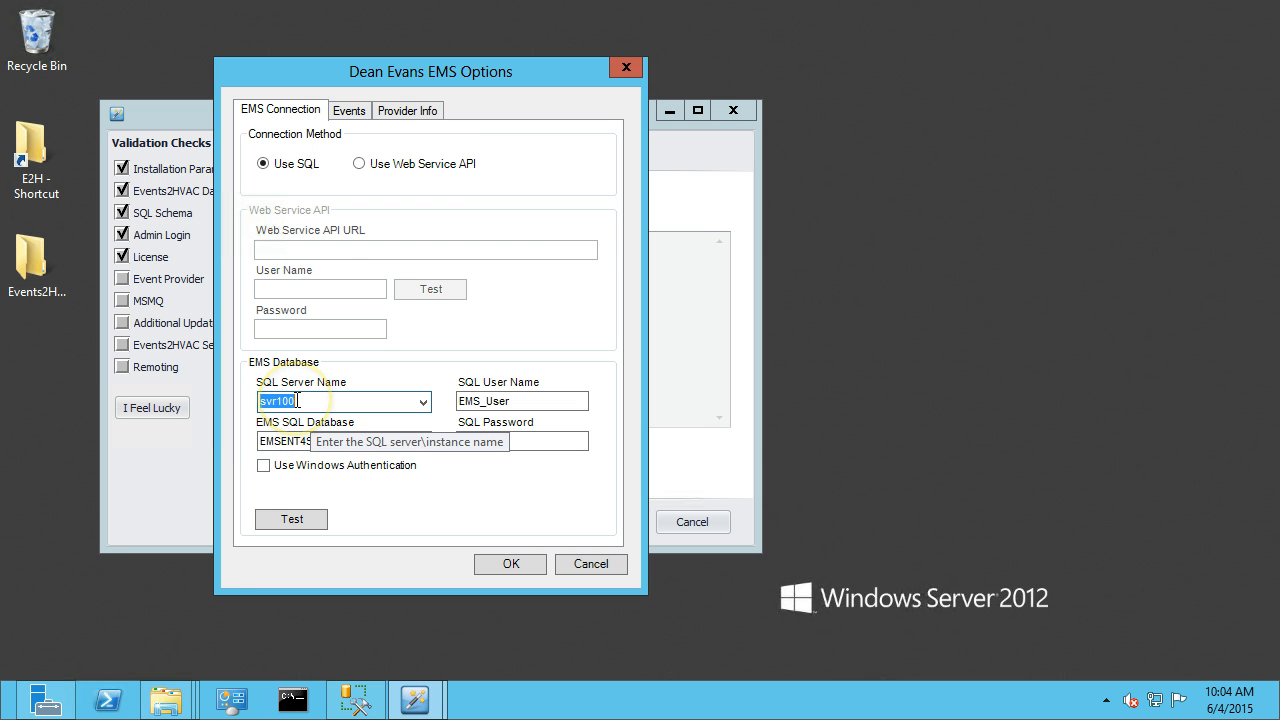
key("Tab")
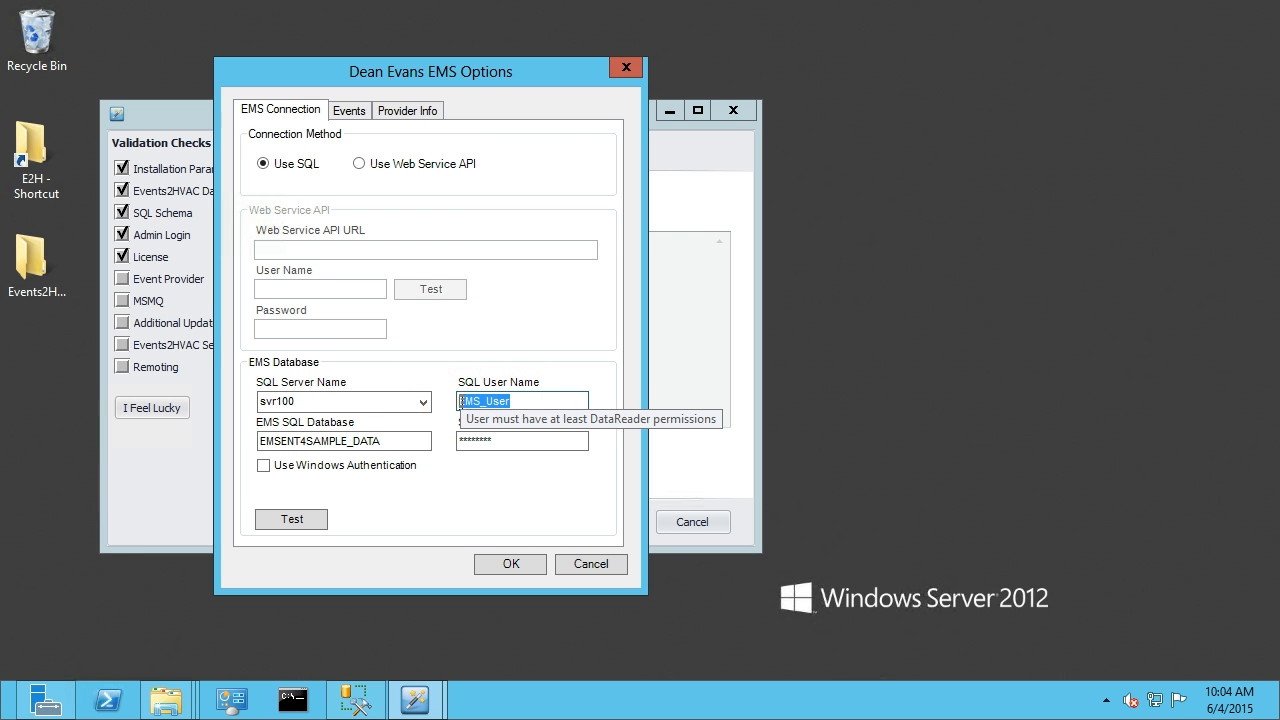
key("BackSpace")
type("Events2HVAC")
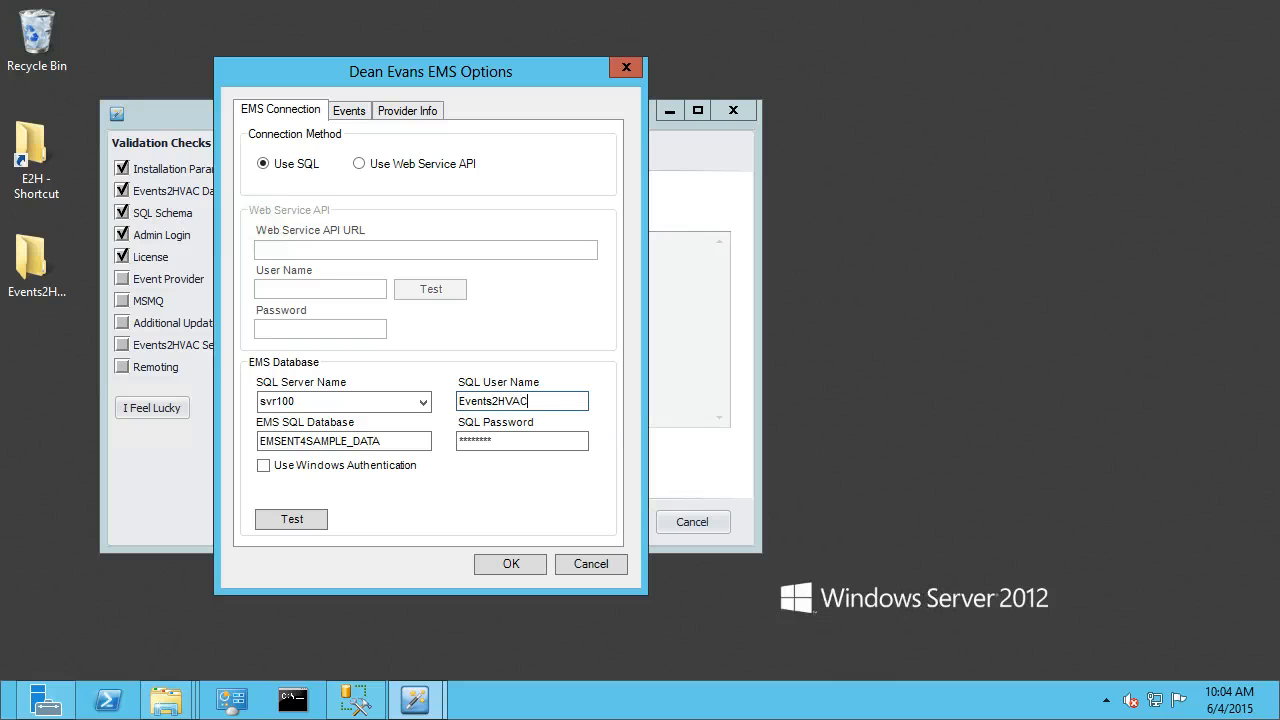
Enter the SQL password for that user and test the EMS database connection.
key("Tab")
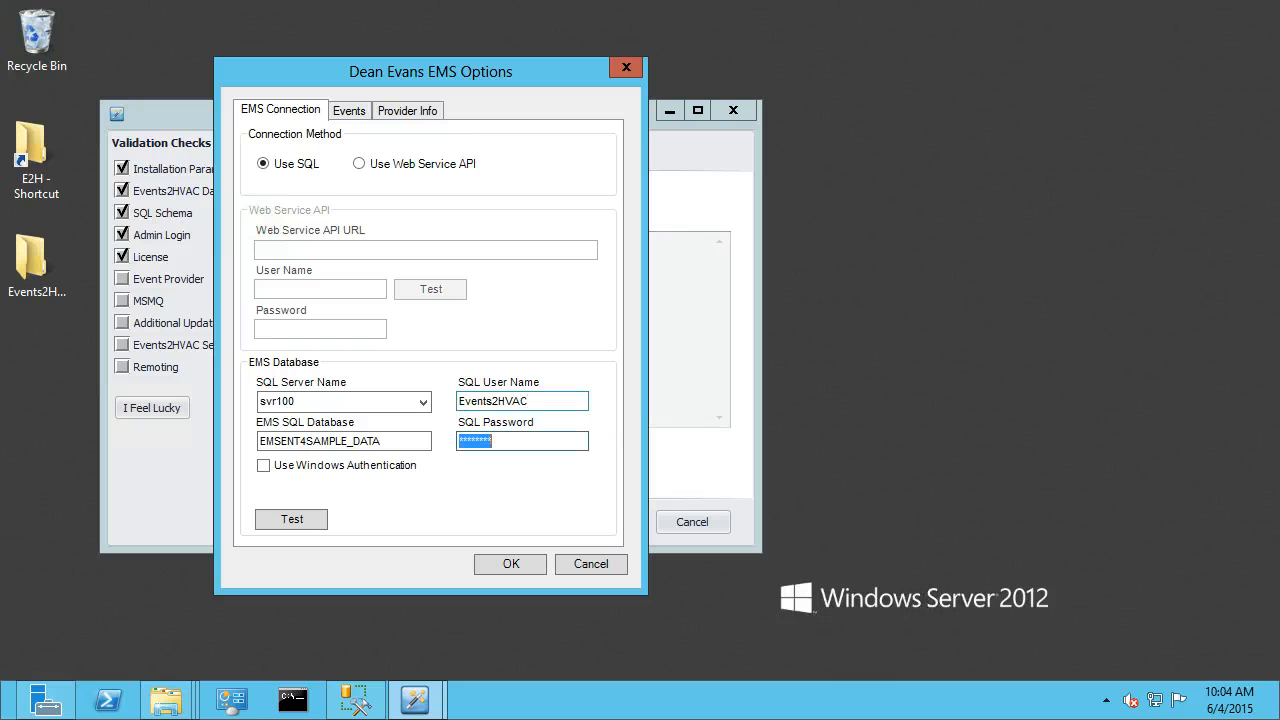
type("*******")
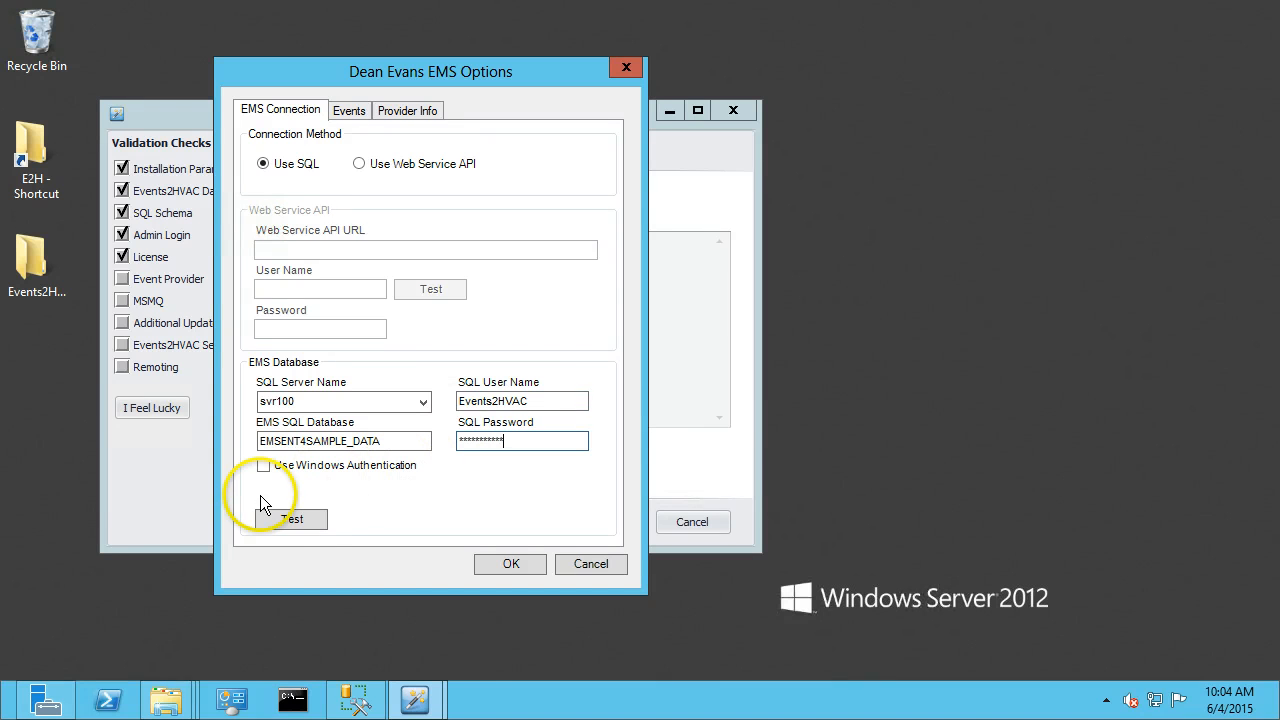
left_click(292, 518)
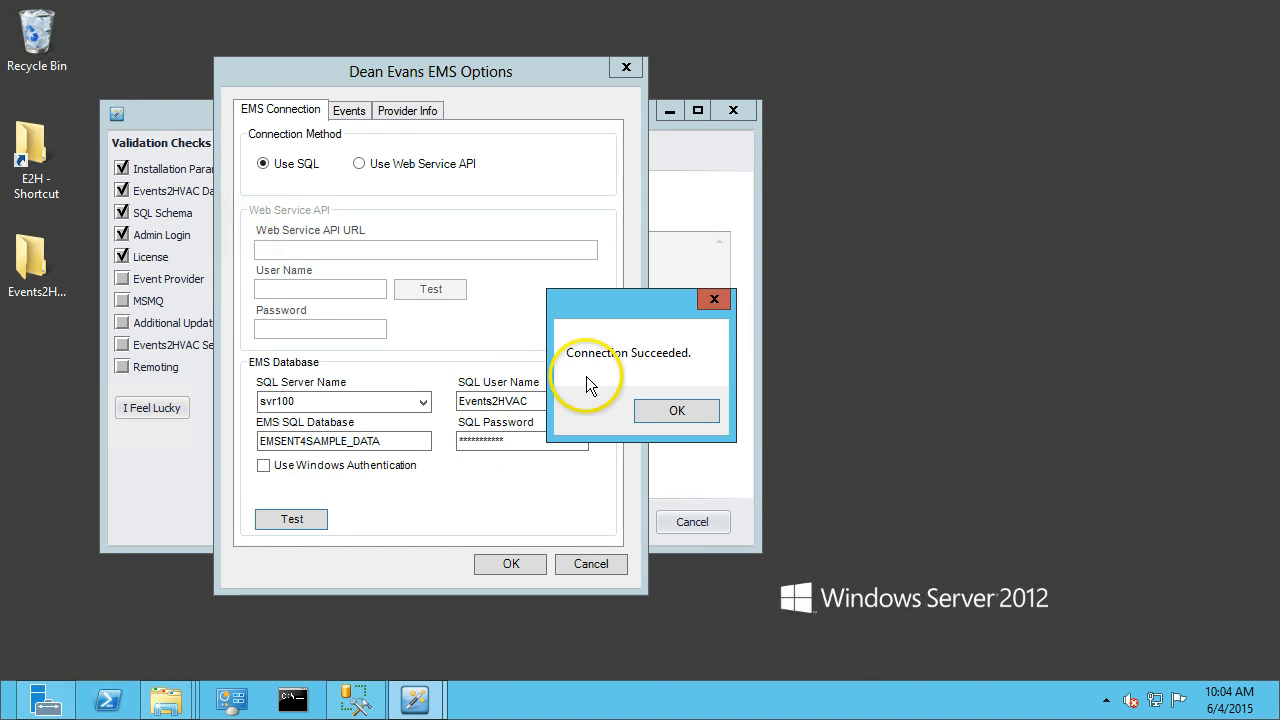
Save the EMS connection settings and advance through the event provider, MSMQ and additional updates checks.
left_click(669, 409)
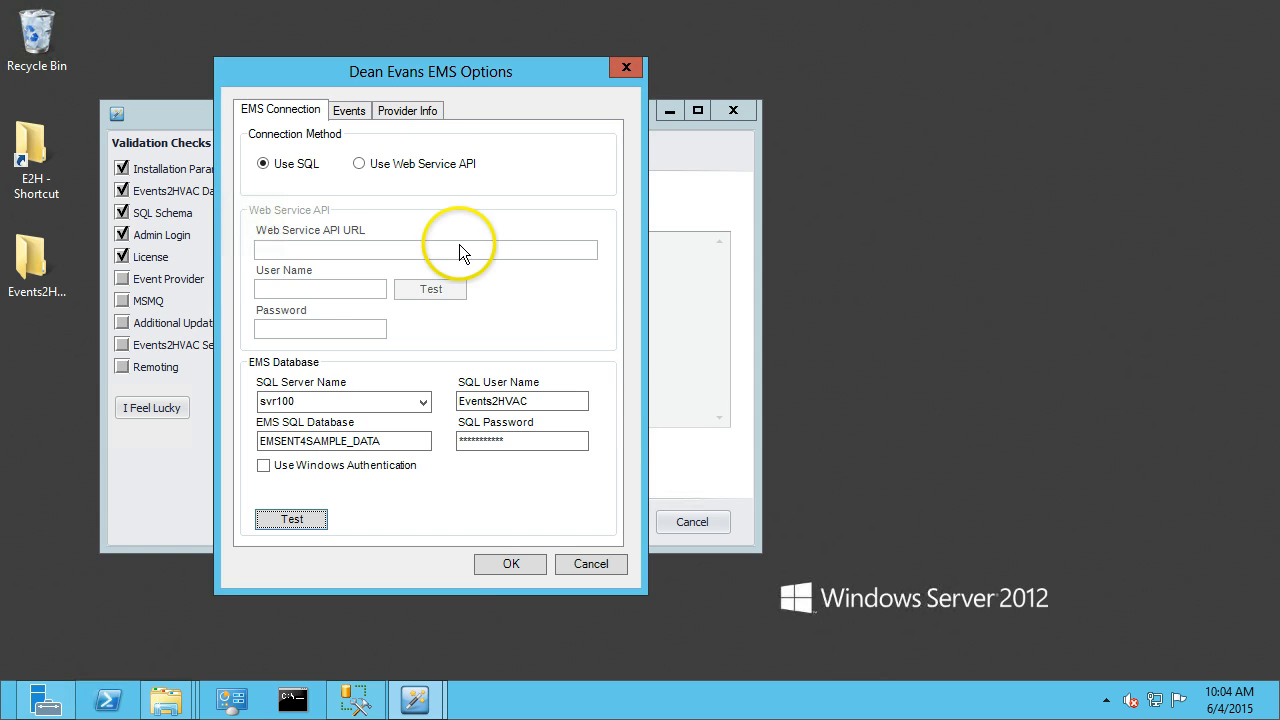
left_click(509, 563)
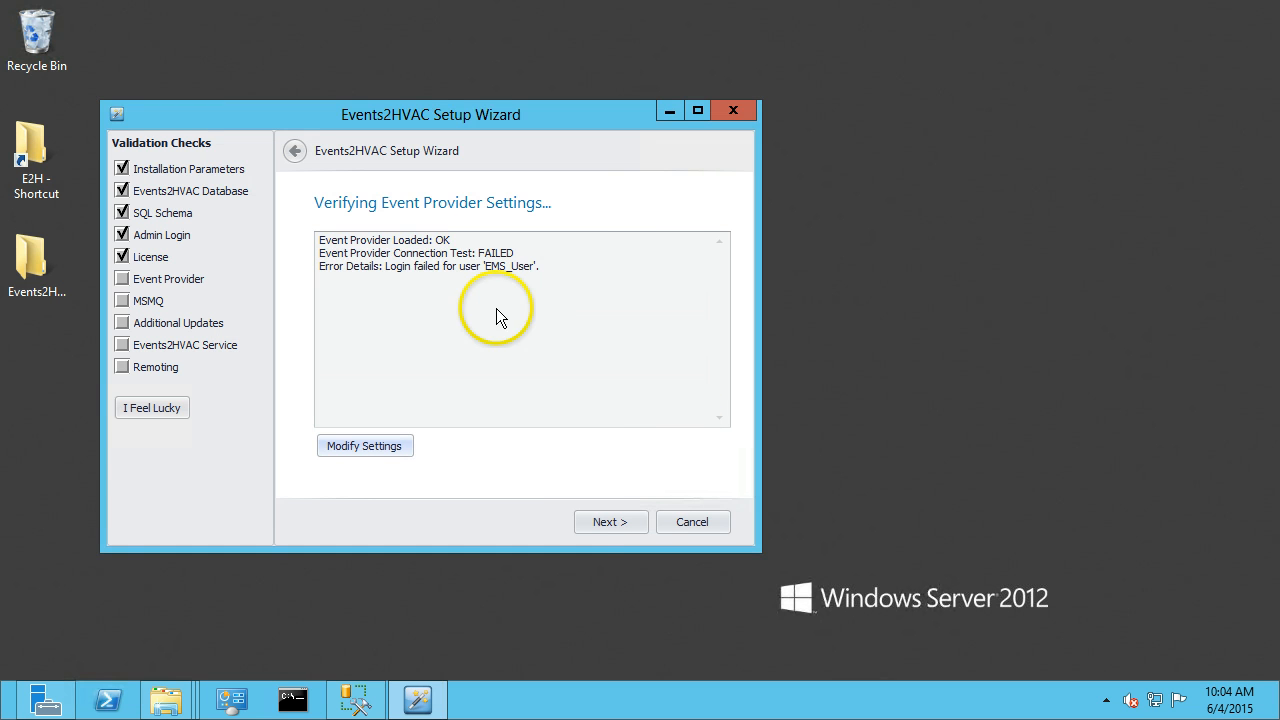
left_click(601, 522)
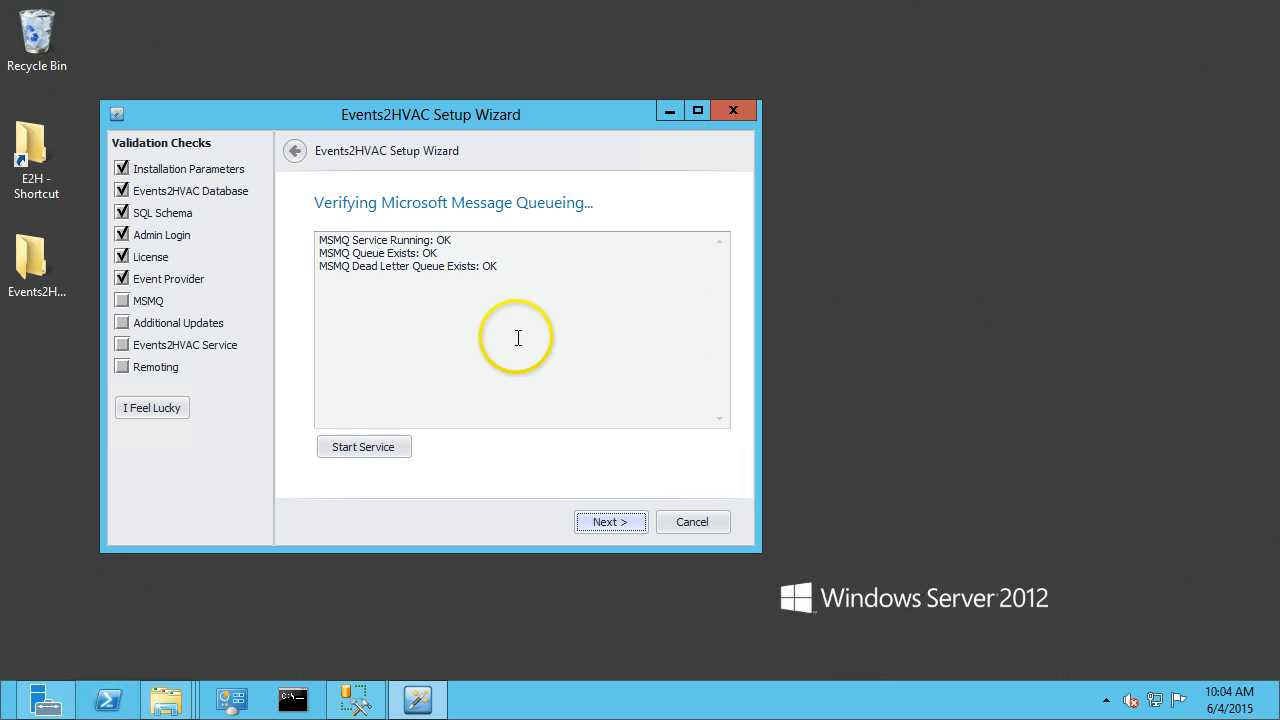
left_click(594, 521)
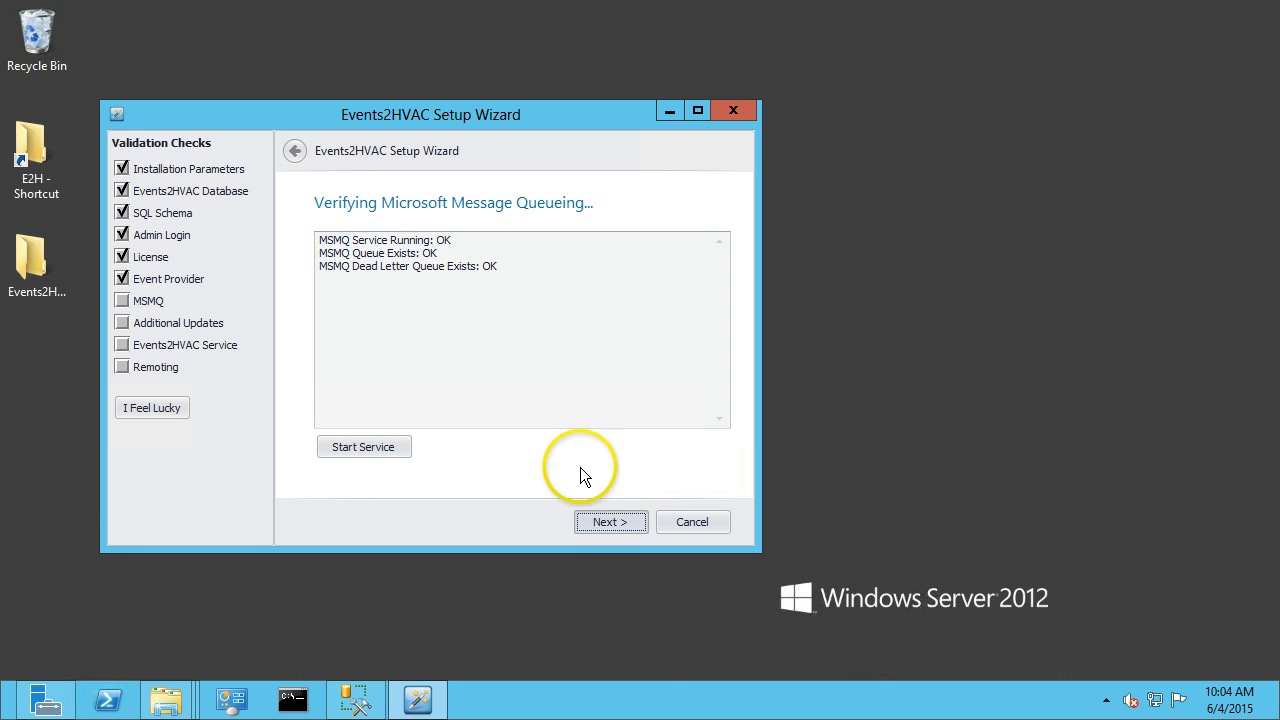
left_click(594, 521)
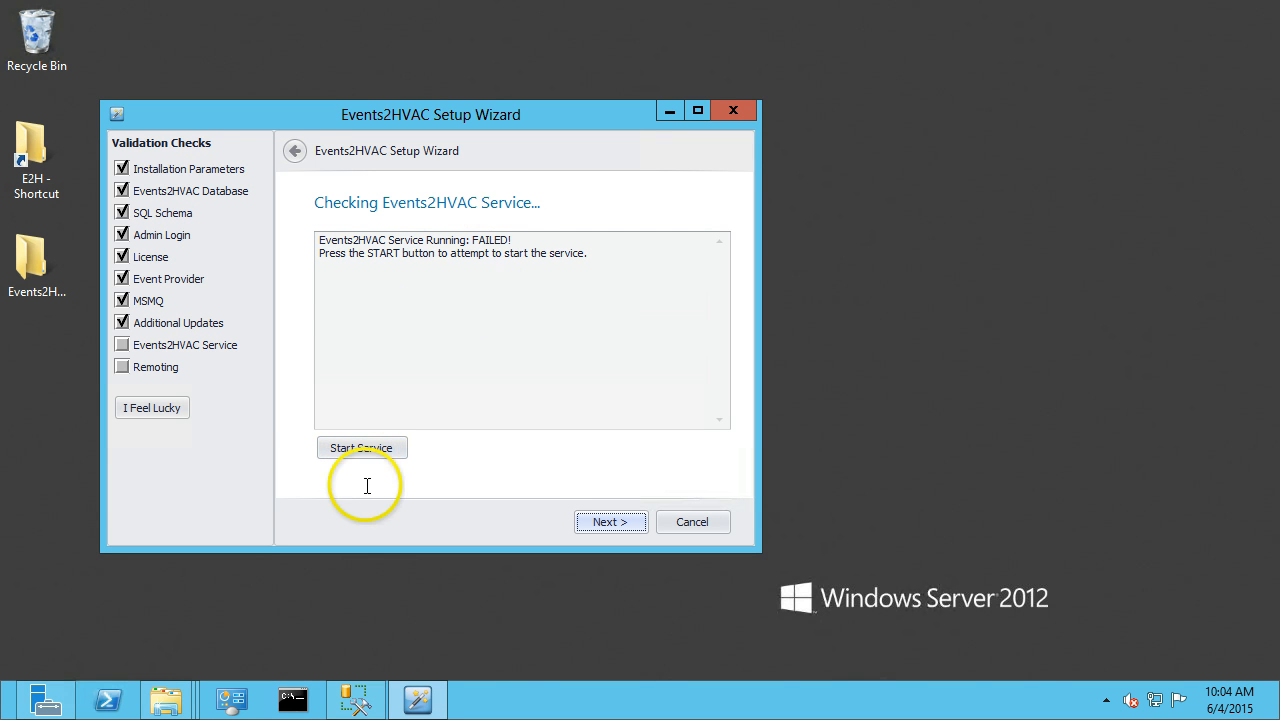
Start the Events2HVAC service from the wizard's service check.
left_click(359, 450)
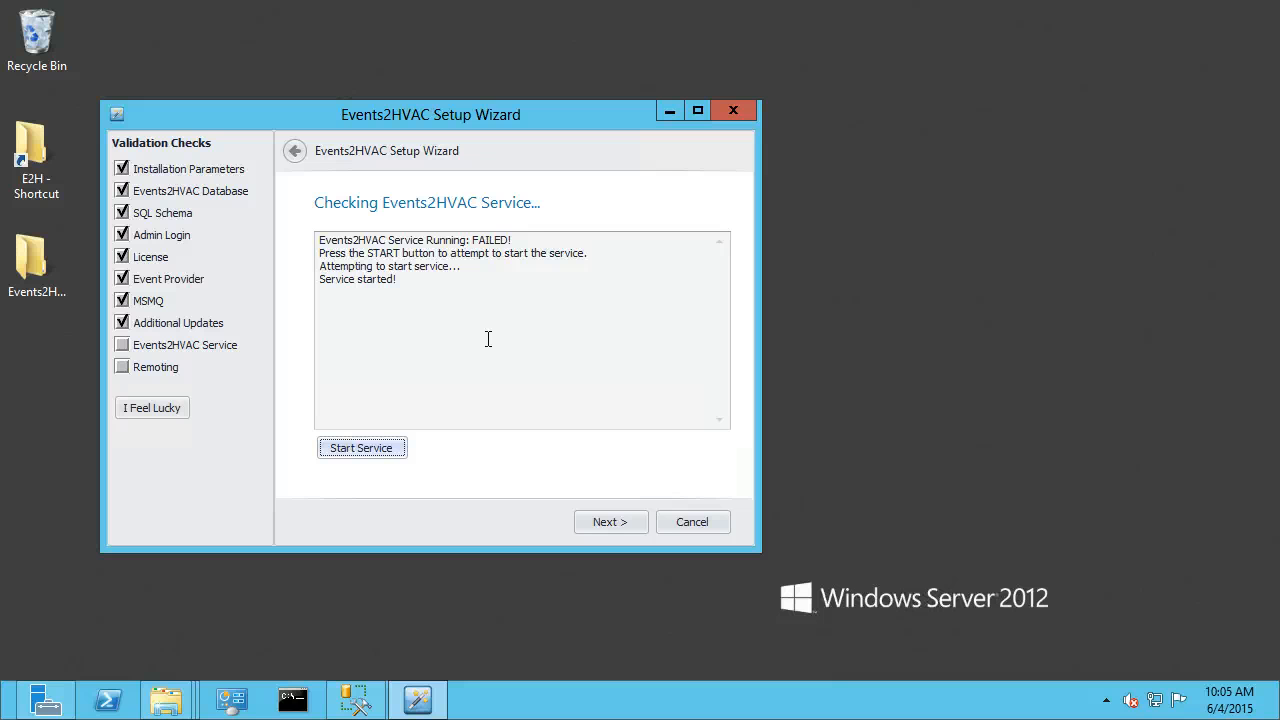
left_click(393, 323)
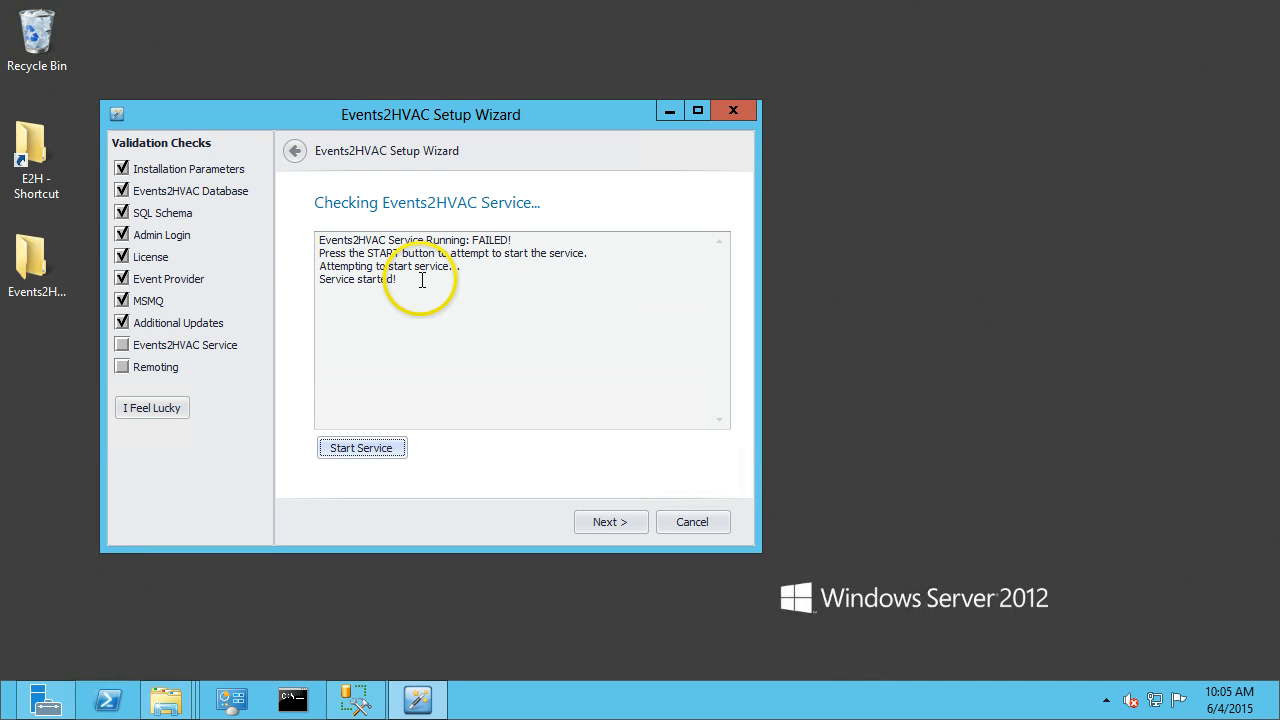
left_click_drag(423, 281, 318, 275)
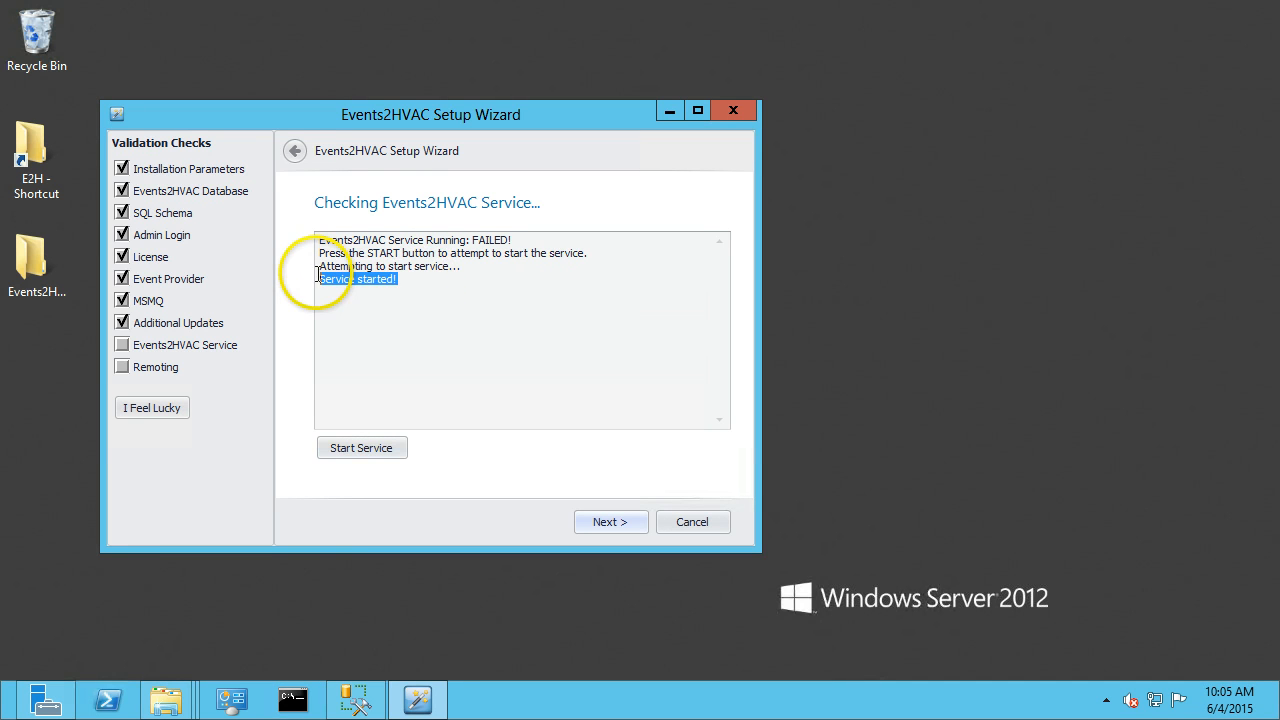
left_click(481, 278)
left_click(423, 281)
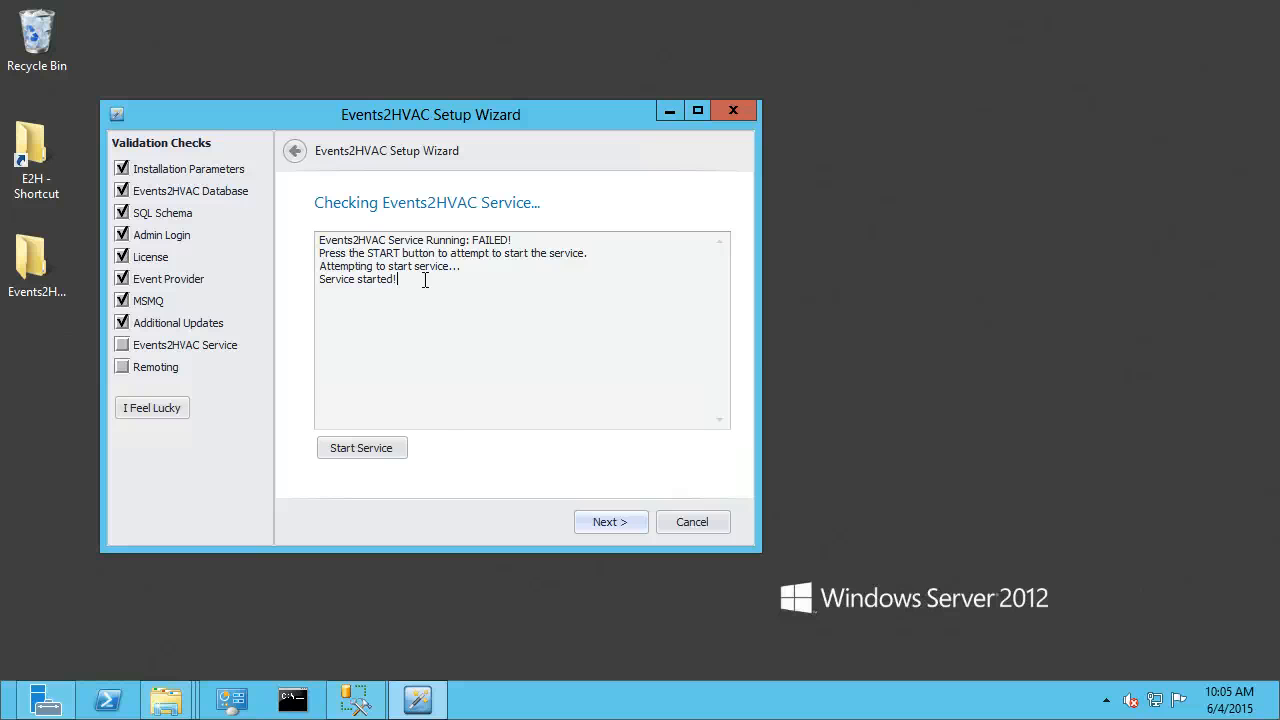
Open the Events2HVAC_Service log file in the program folder to review the service log.
left_click(172, 698)
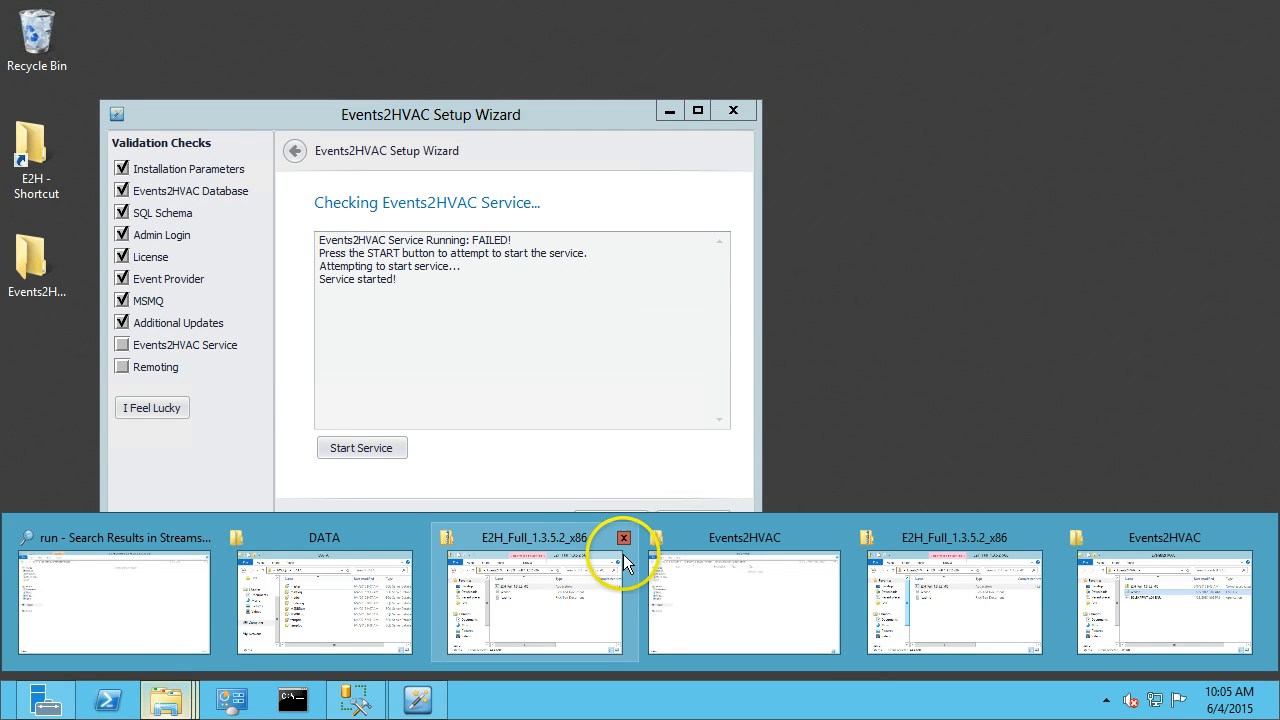
left_click(711, 600)
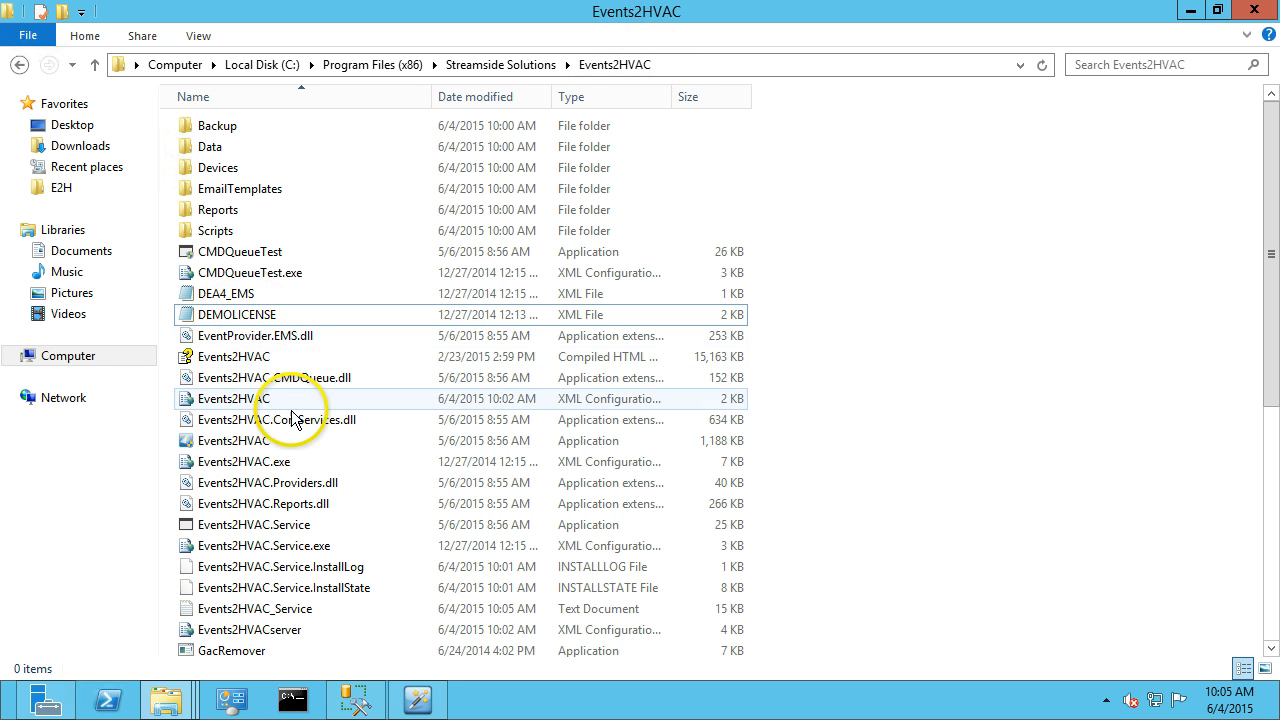
left_click(240, 614)
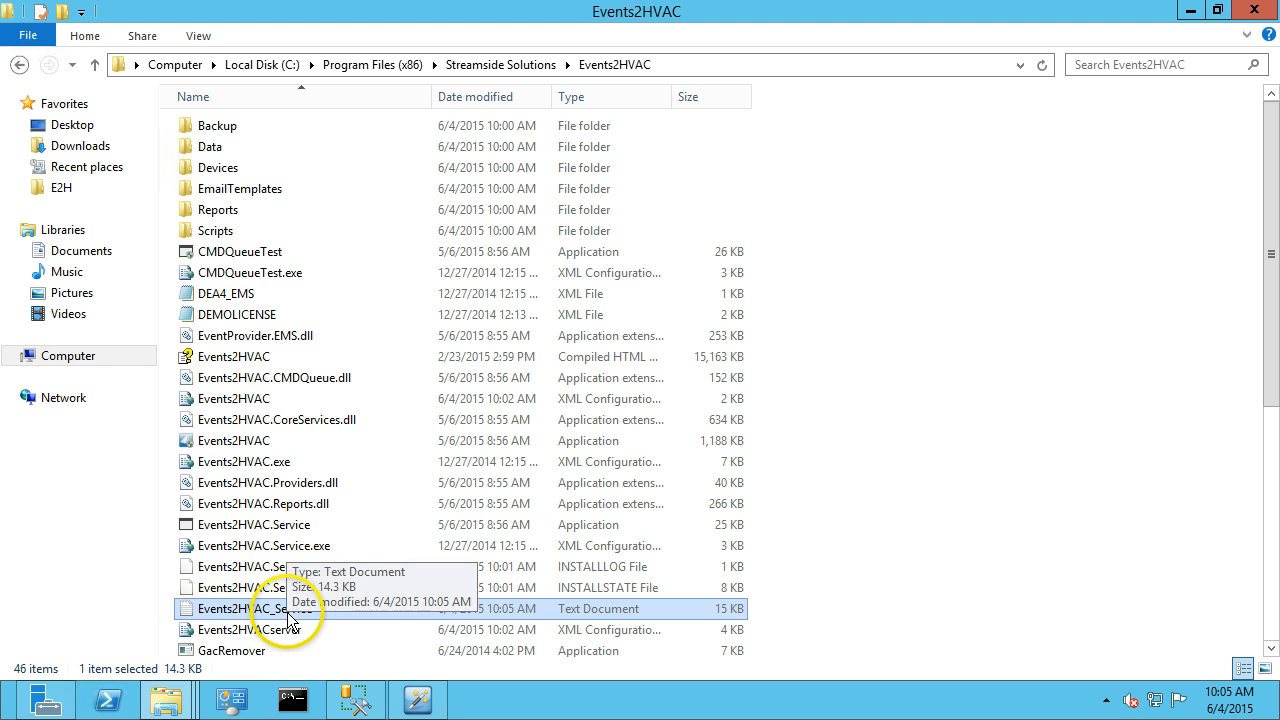
double_click(289, 612)
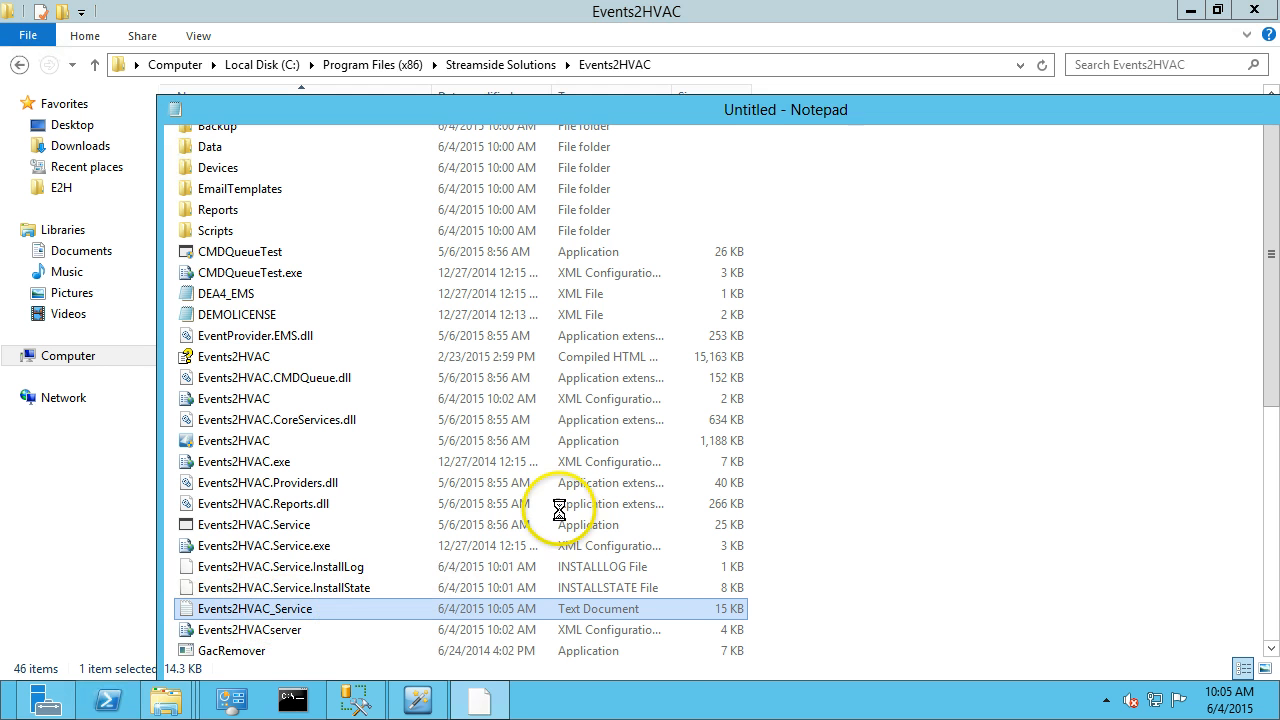
left_click_drag(454, 114, 444, 76)
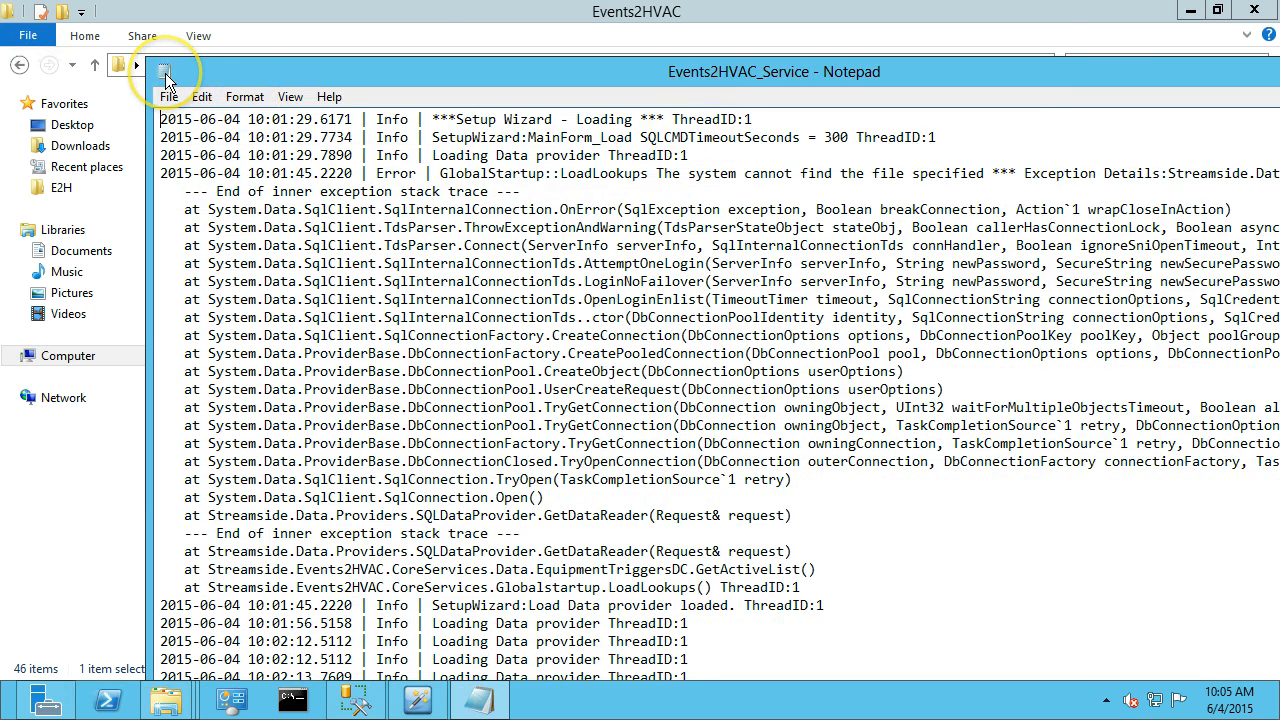
double_click(165, 75)
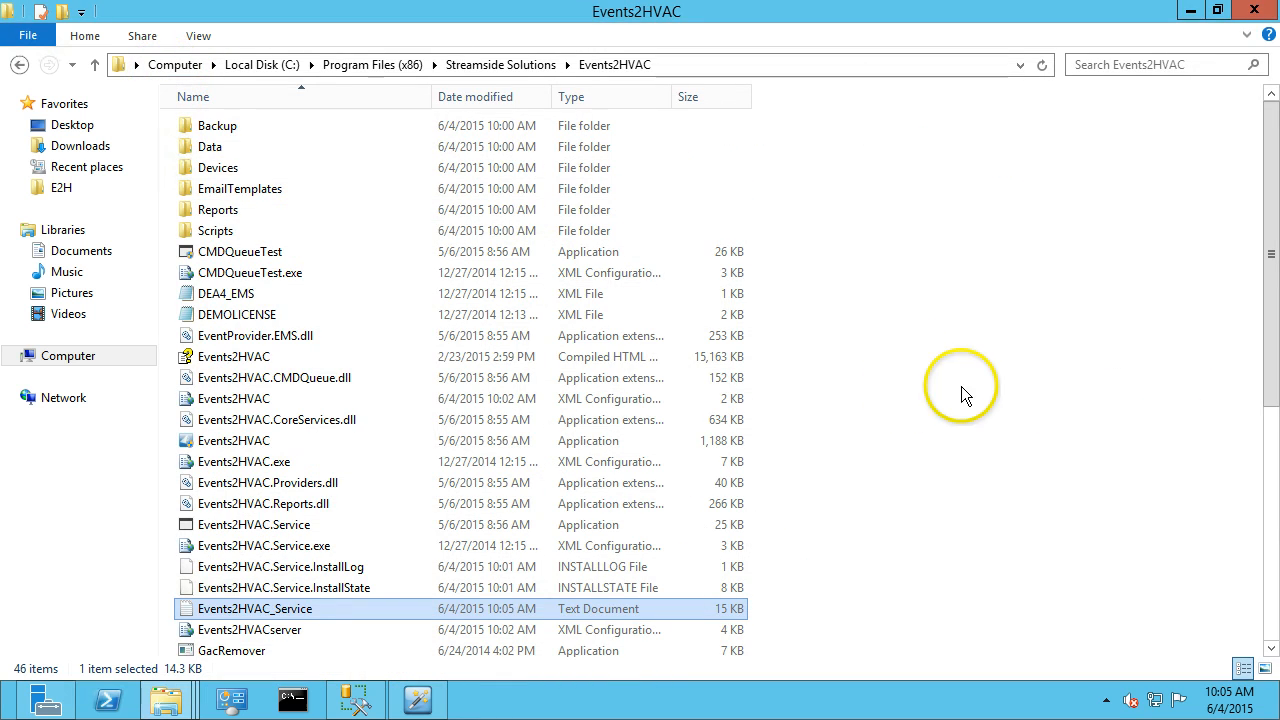
left_click(1190, 10)
Advance past the service and remoting checks and finish the setup wizard.
left_click(592, 524)
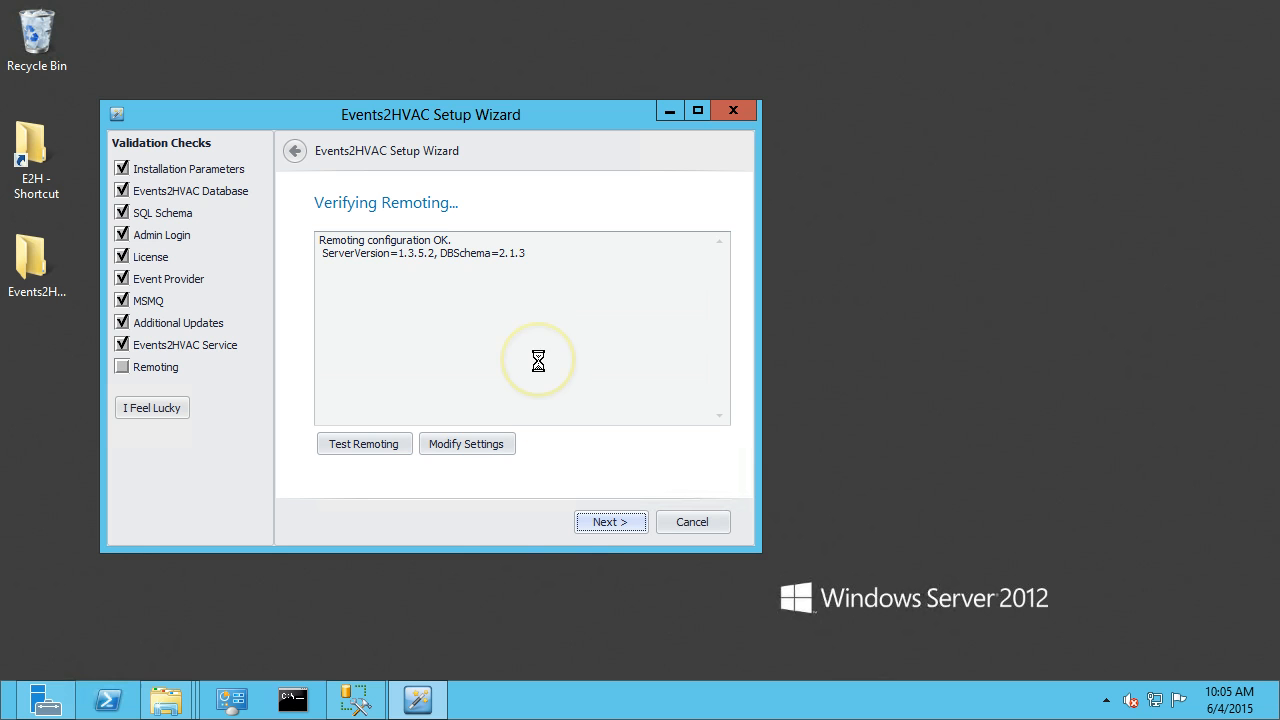
left_click(601, 520)
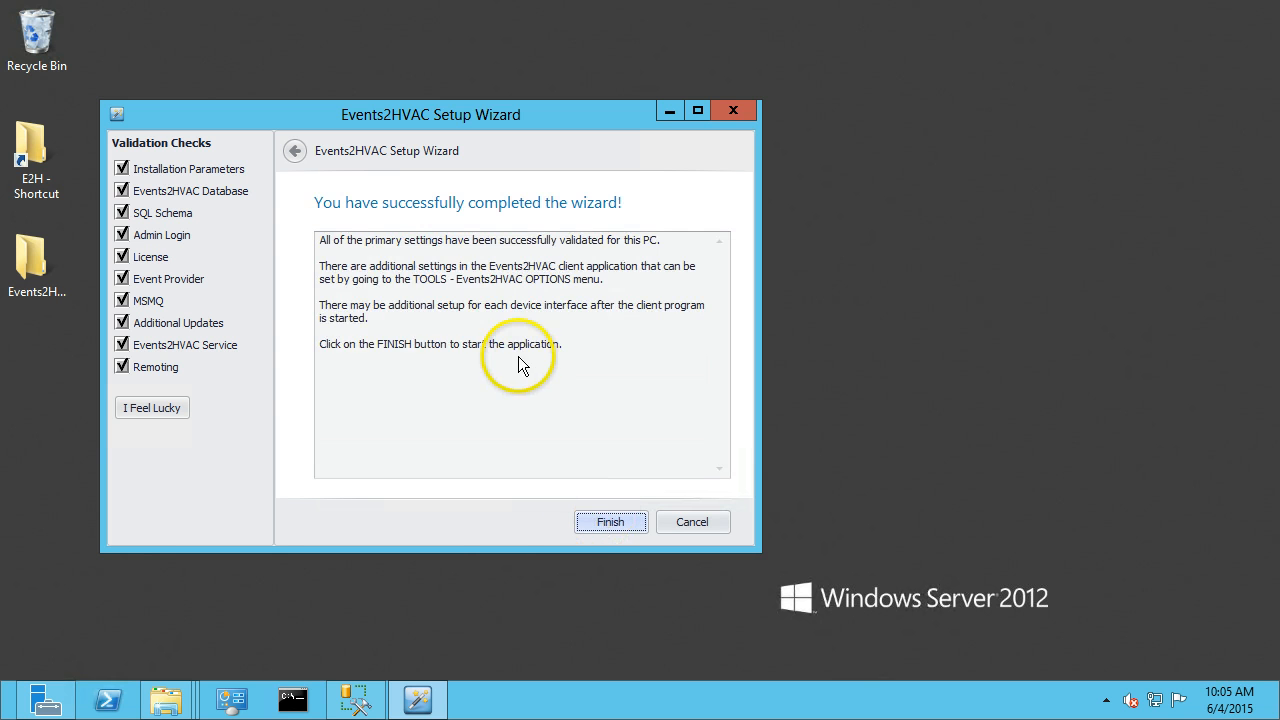
left_click(598, 521)
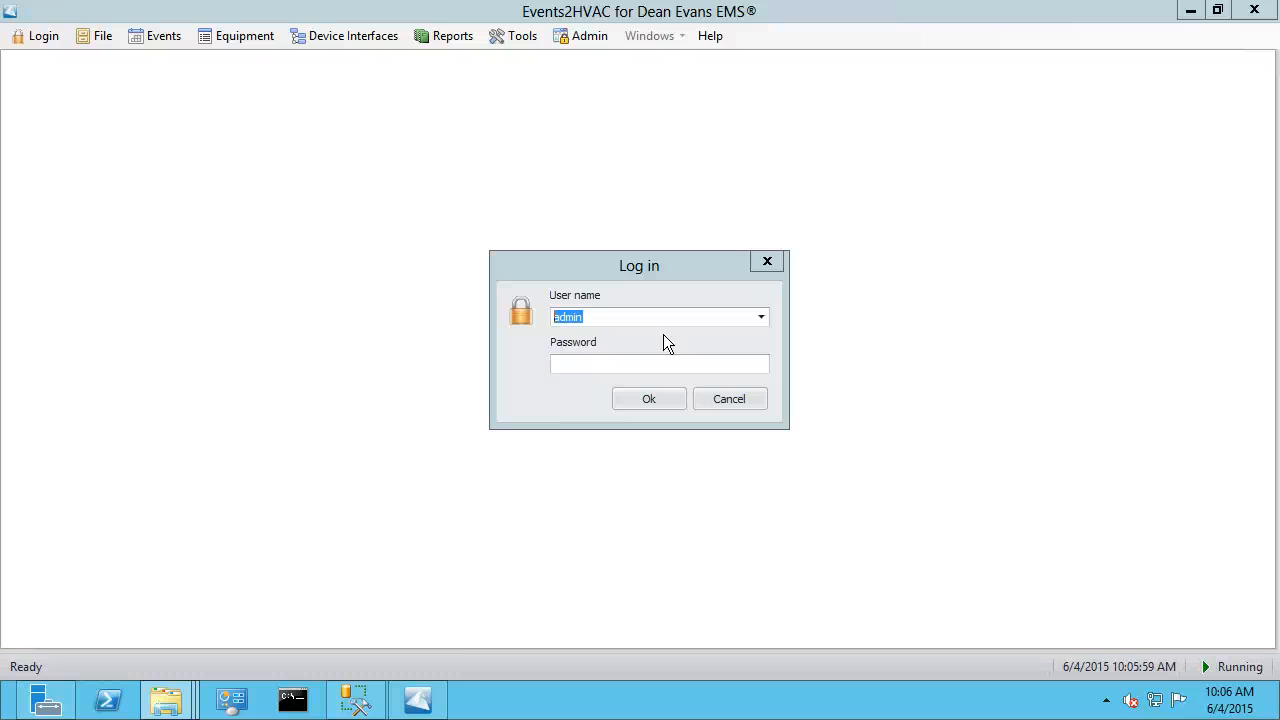
Log in to the Events2HVAC client as admin with the administrator password.
left_click(623, 363)
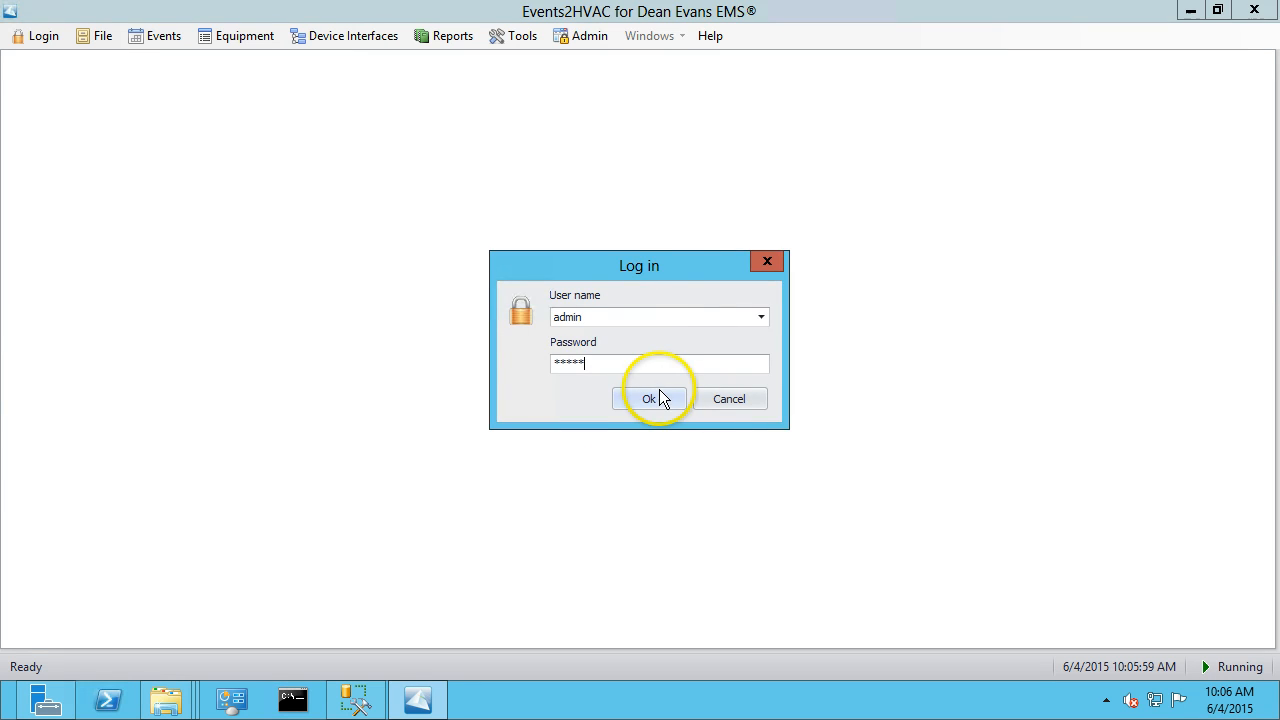
left_click(659, 398)
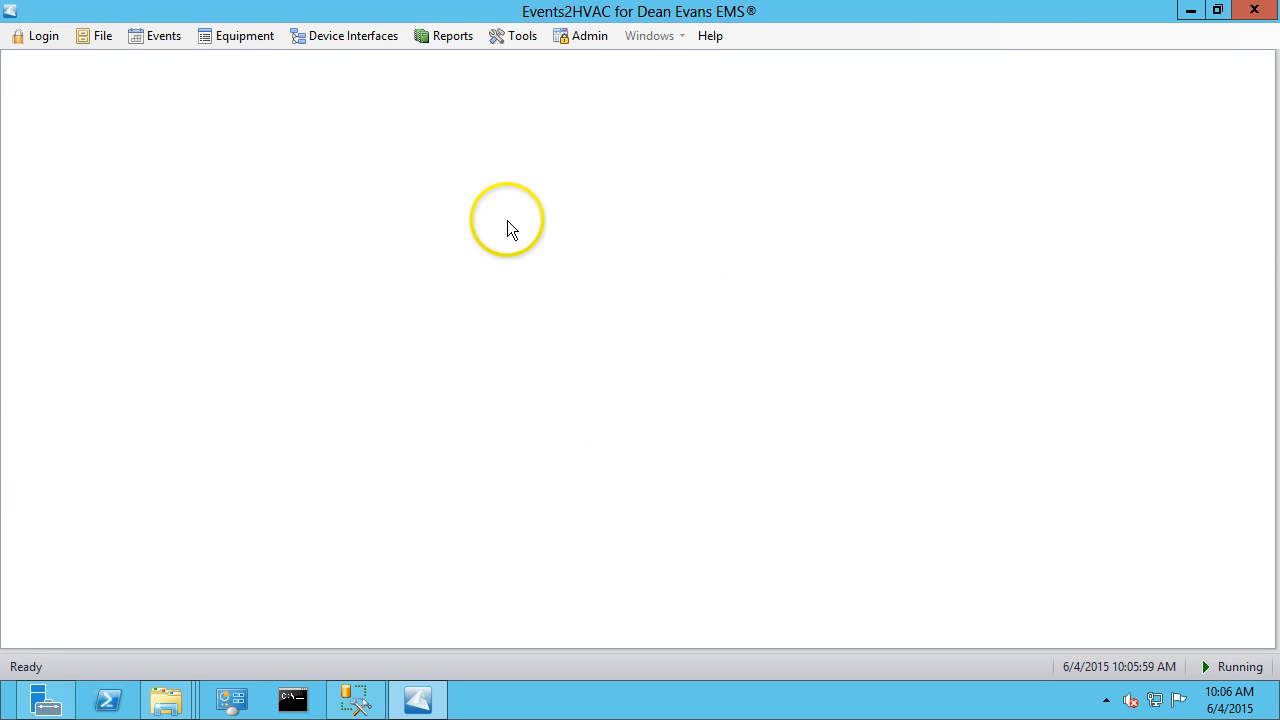
Open the Dean Evans EMS Options and review its EMS Connection and Events settings.
left_click(172, 40)
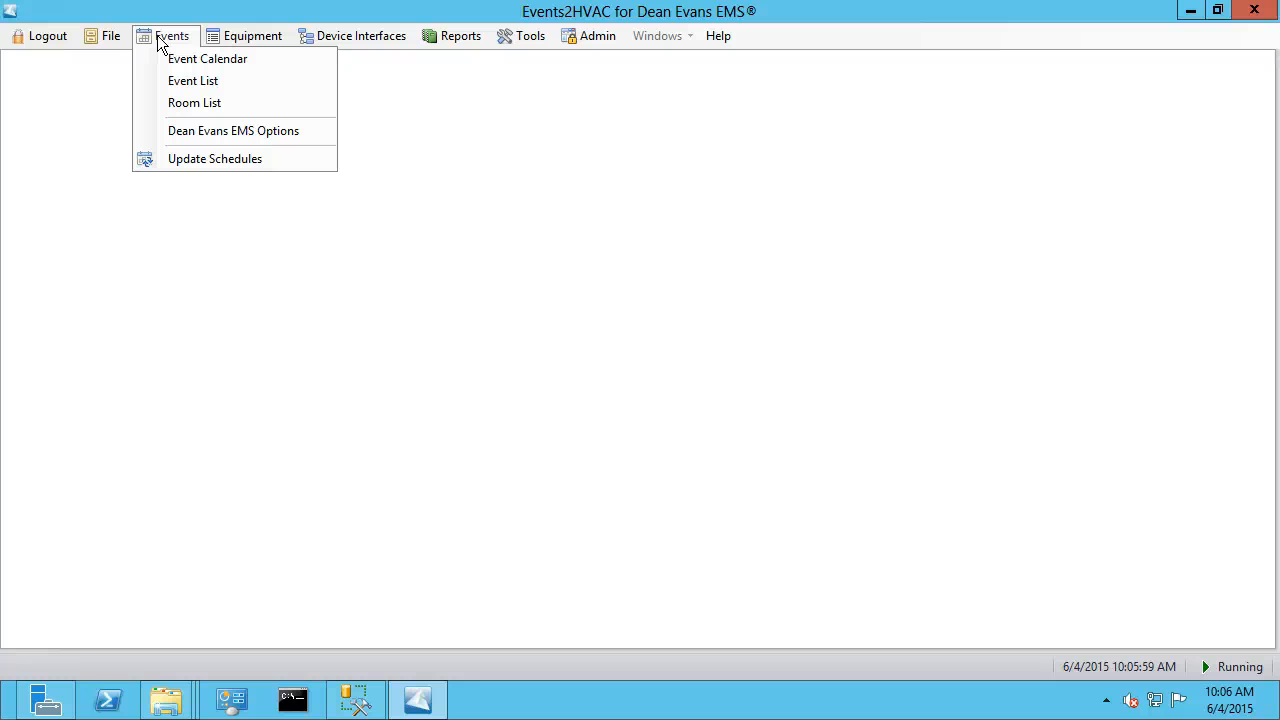
left_click(165, 137)
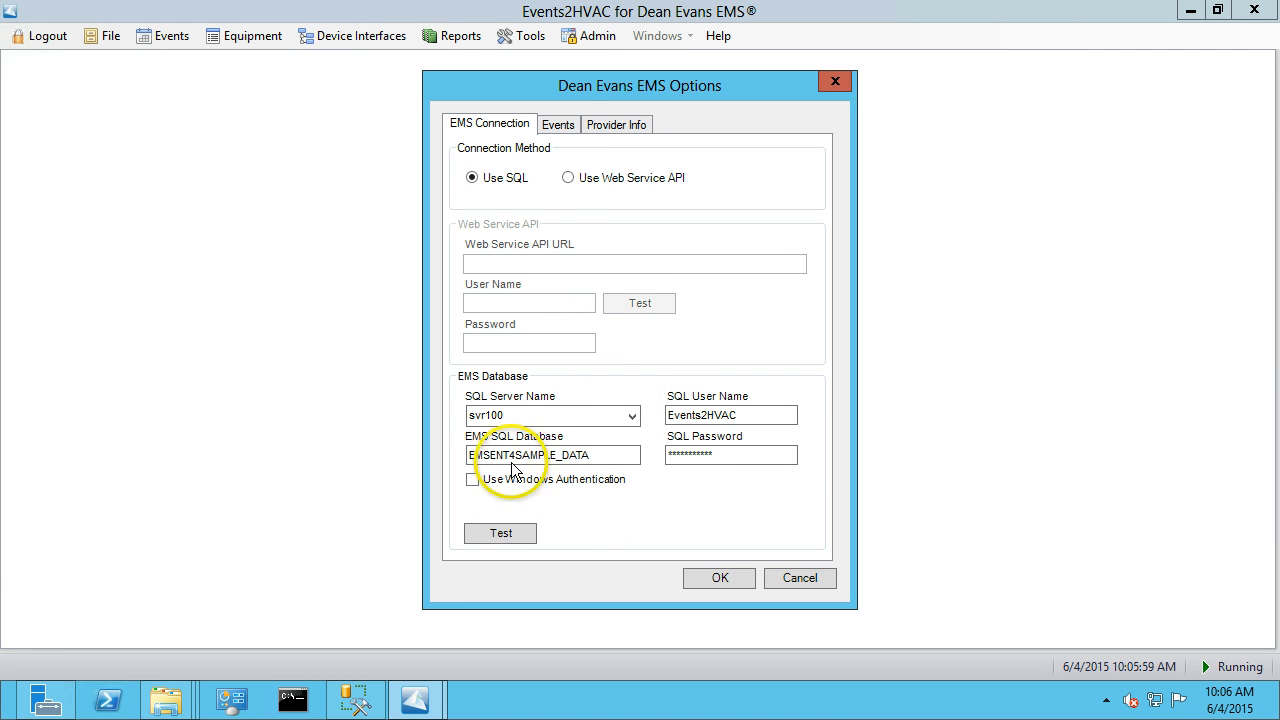
left_click(558, 130)
left_click(500, 128)
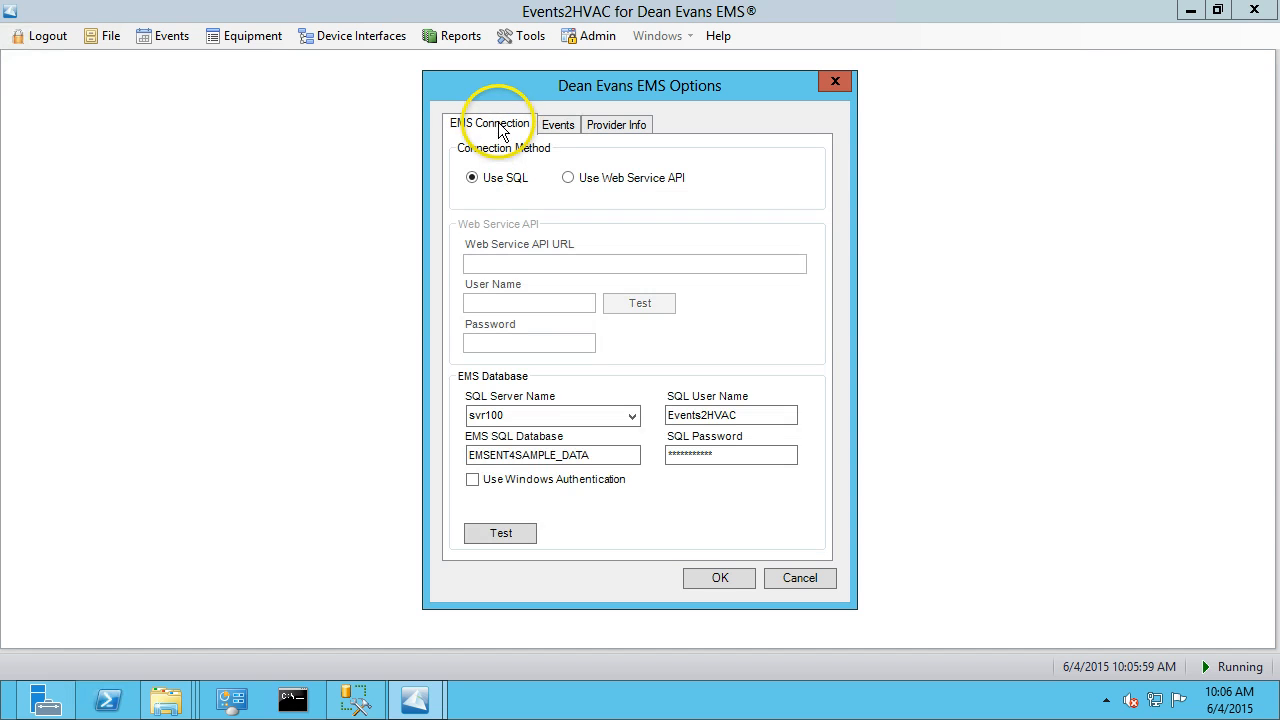
left_click(556, 128)
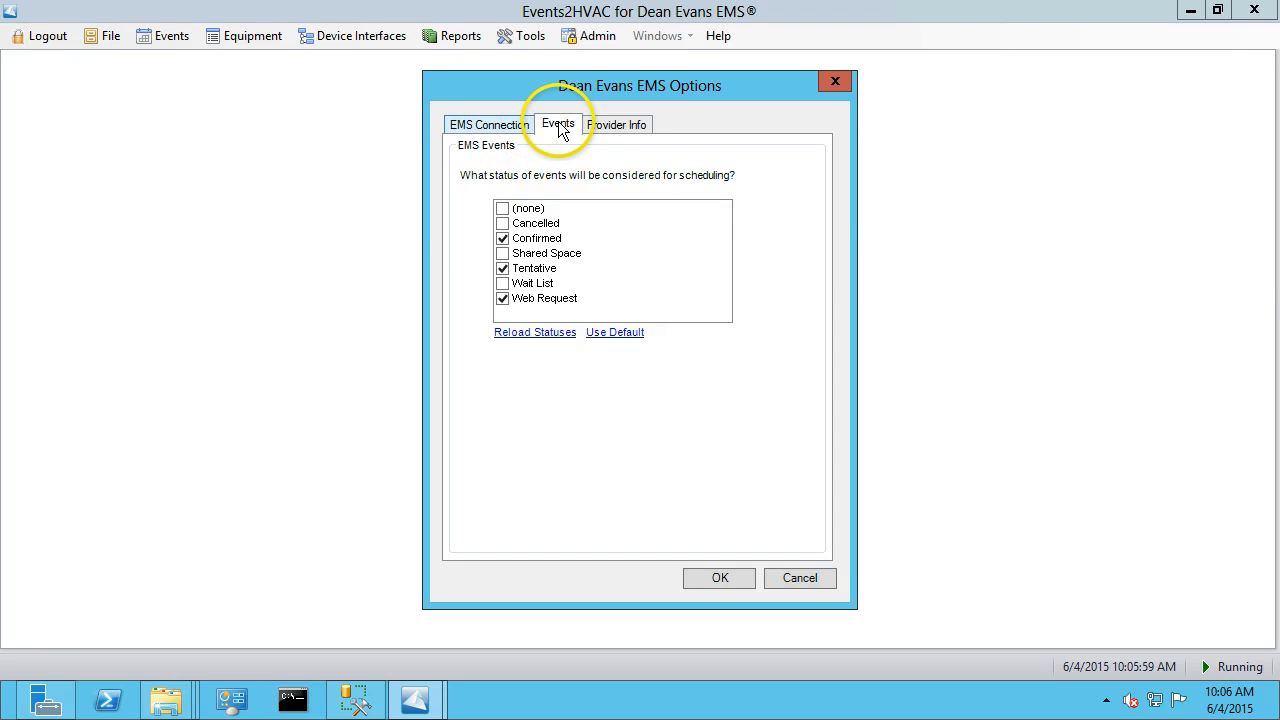
Try reloading the event statuses and default selection, toggling Shared Space and Wait List, then cancel the options.
left_click(535, 333)
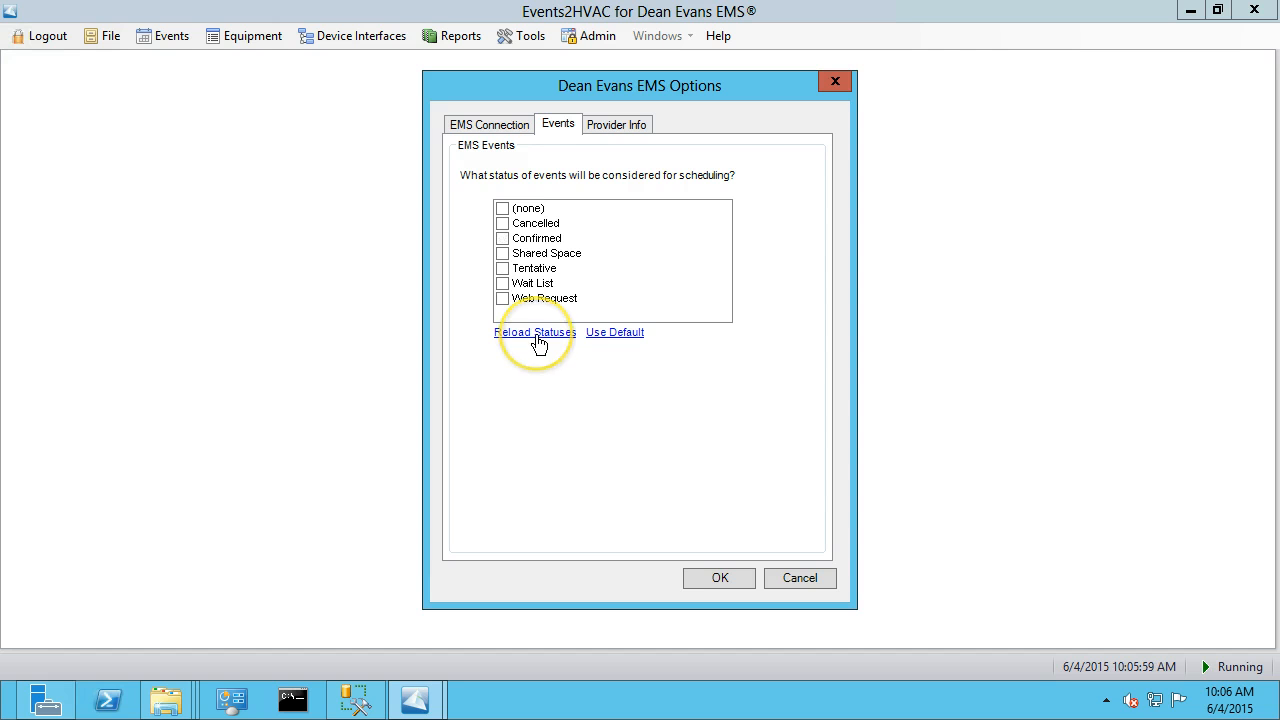
left_click(612, 340)
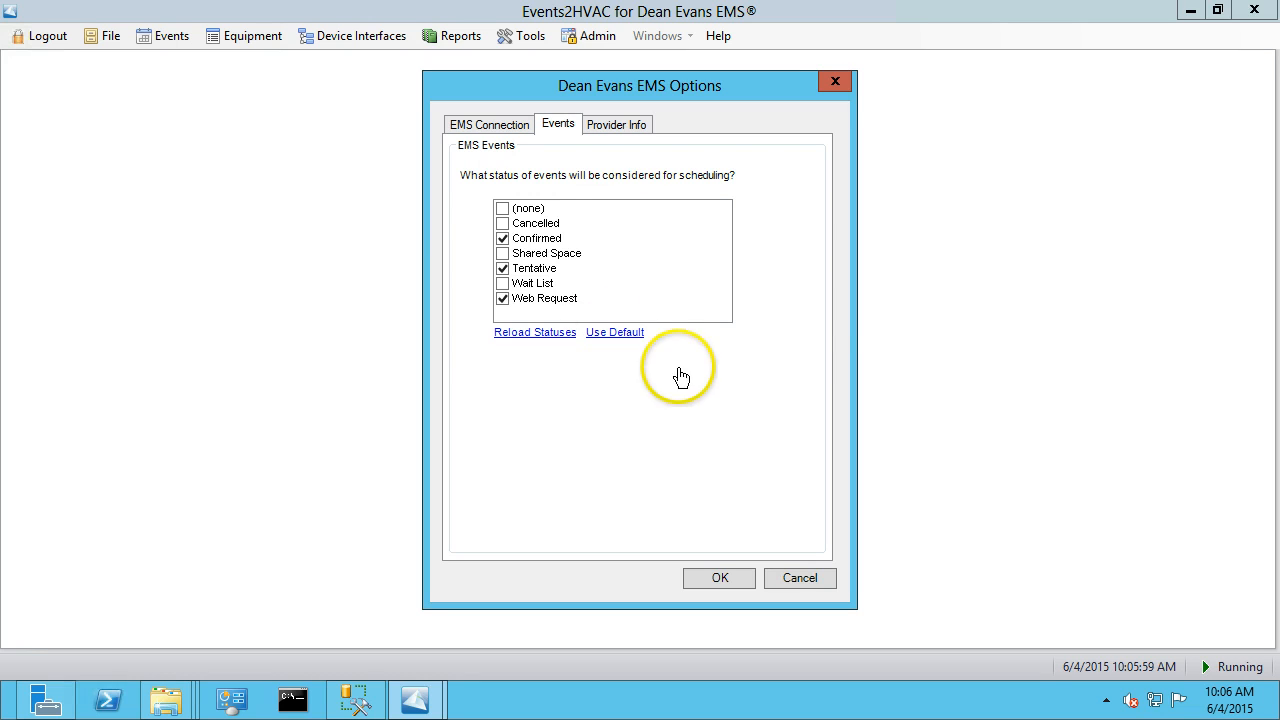
left_click(503, 254)
left_click(504, 283)
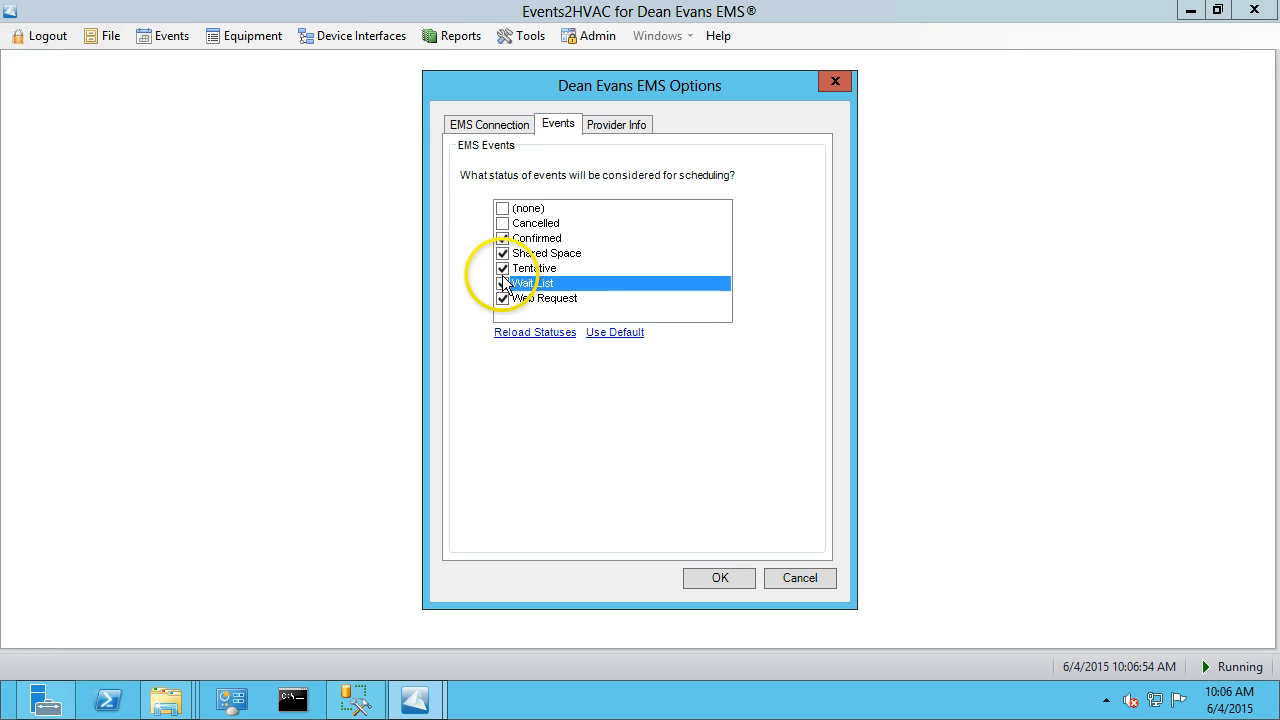
left_click(503, 253)
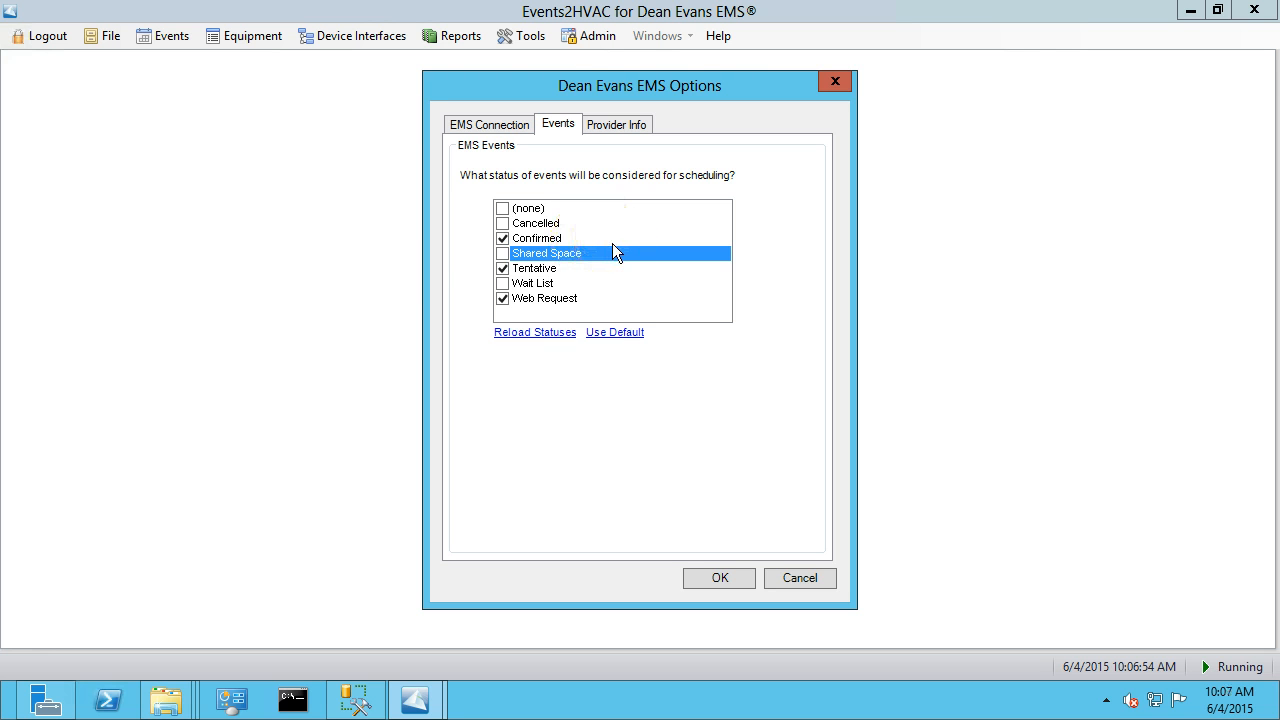
left_click(800, 579)
Open the EMS Room List and rebuild it.
left_click(235, 40)
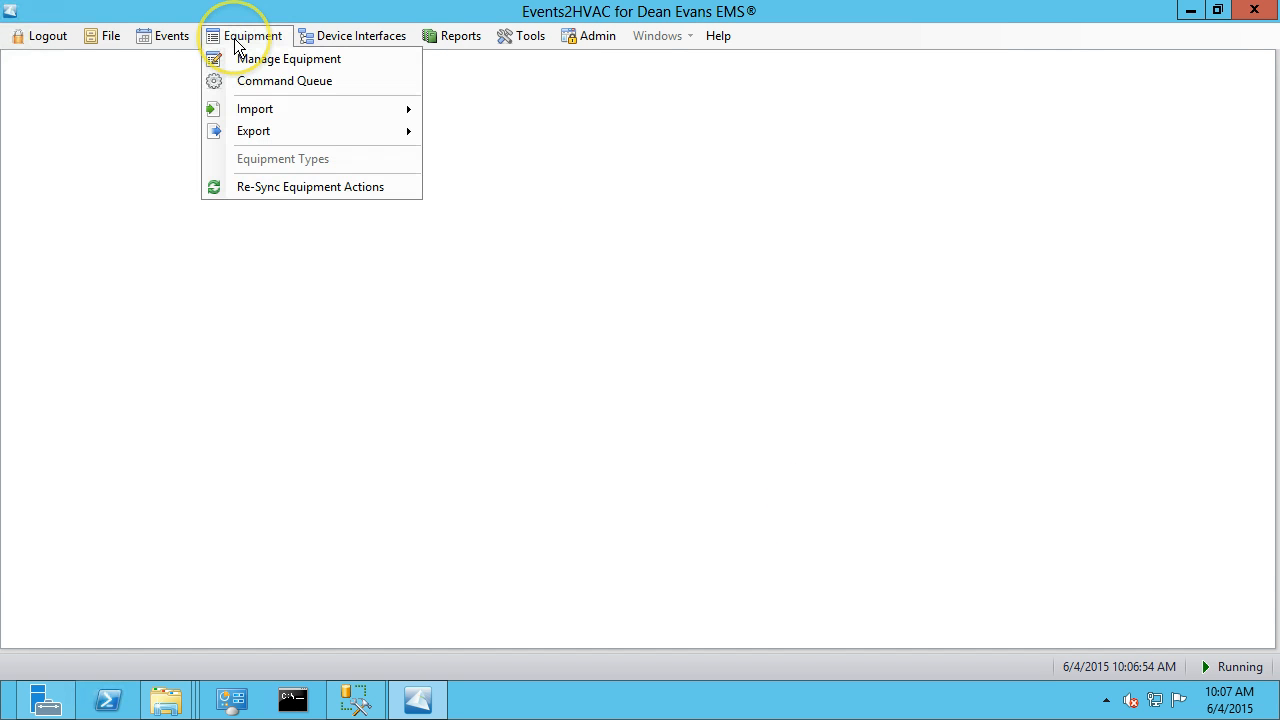
mouse_move(152, 40)
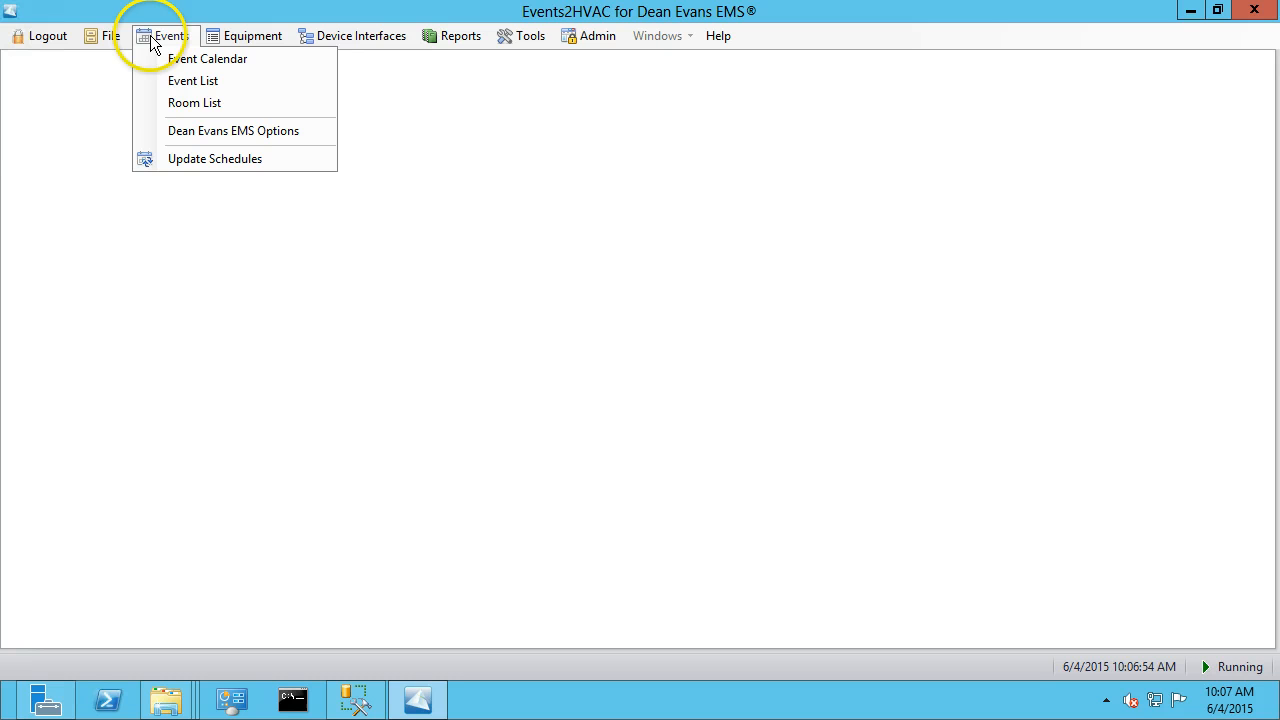
left_click(209, 101)
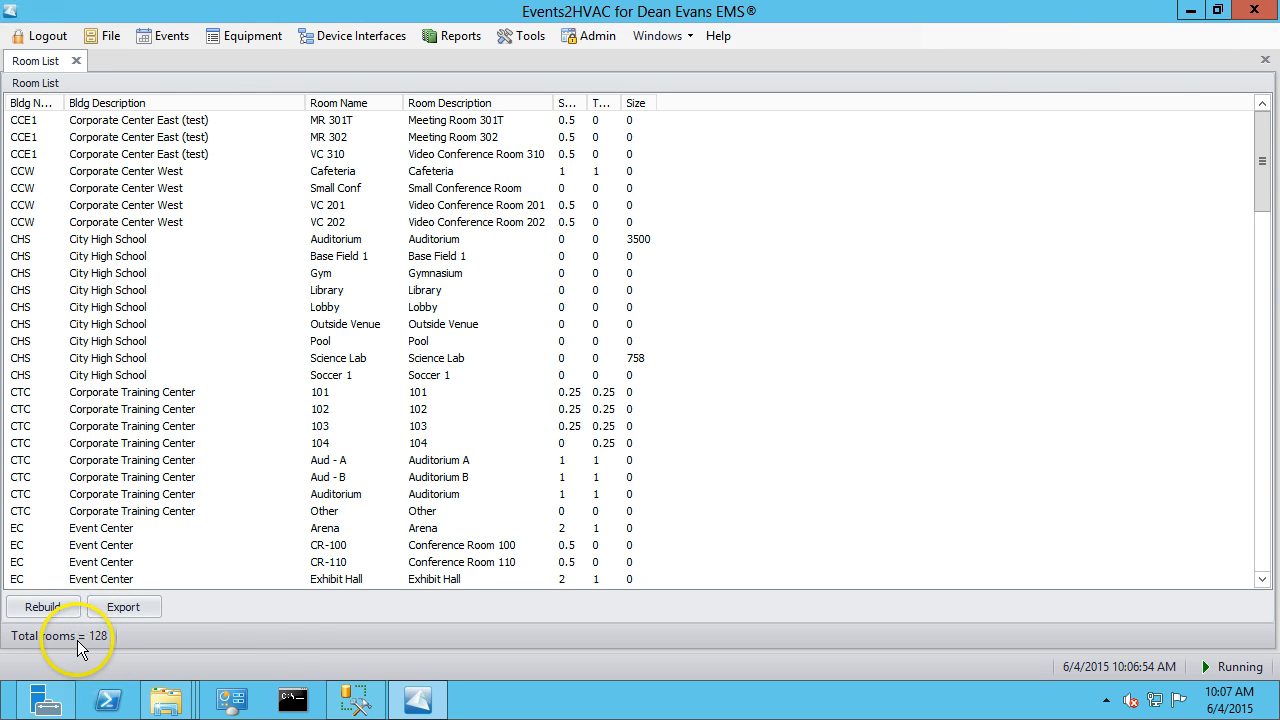
left_click(30, 609)
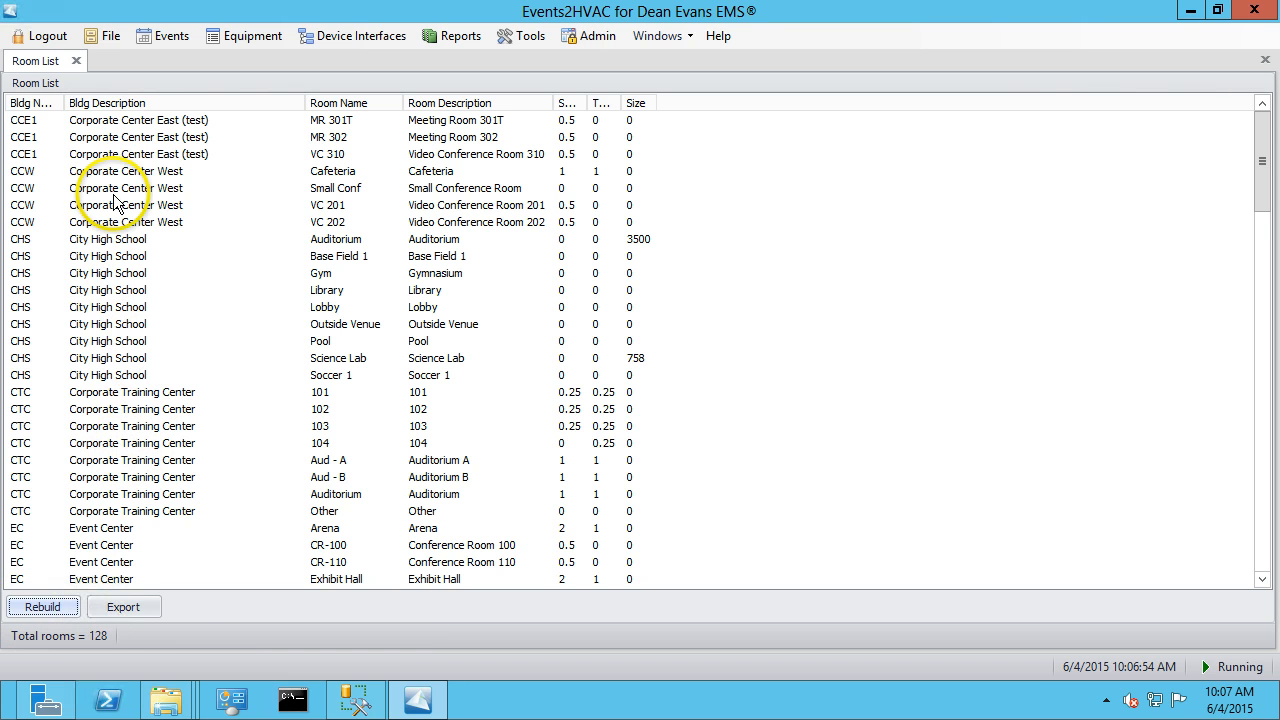
Open the Event List and set it to show all rooms with any status.
left_click(163, 36)
left_click(254, 104)
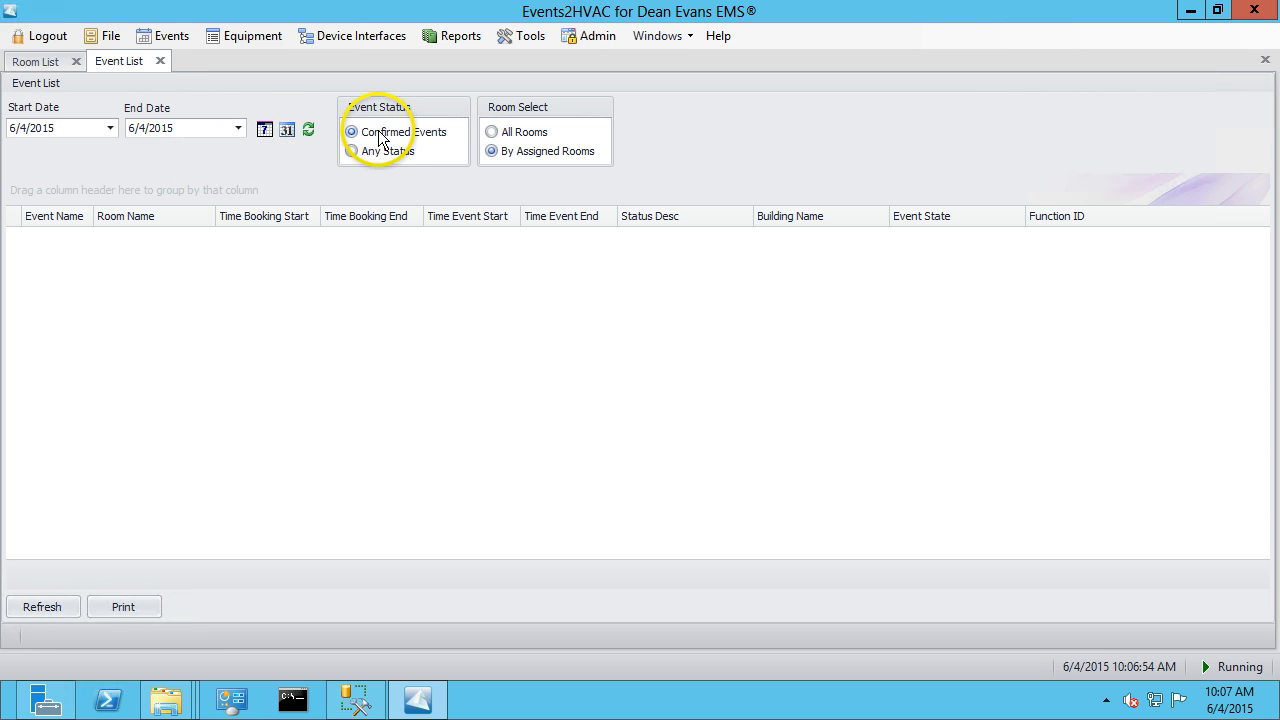
left_click(498, 132)
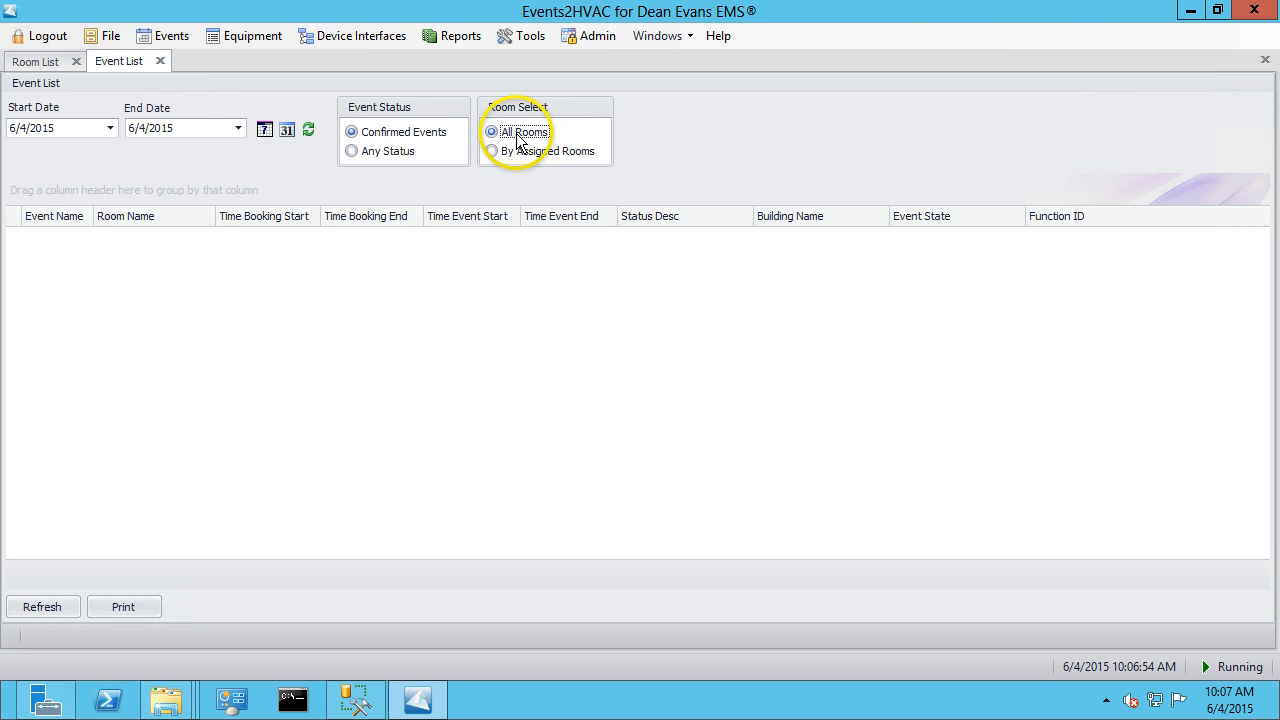
left_click(360, 152)
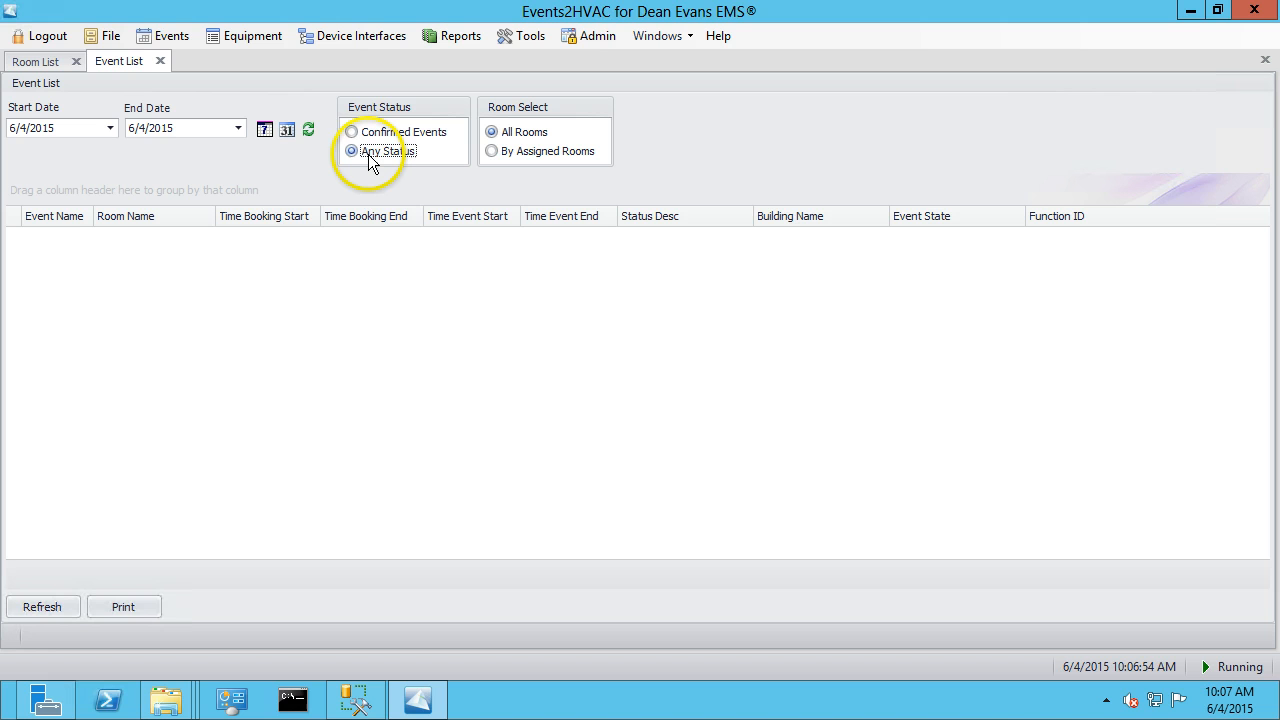
Load the Event List for 6/4/2015, then open the Event Calendar and show events for all rooms.
left_click(308, 129)
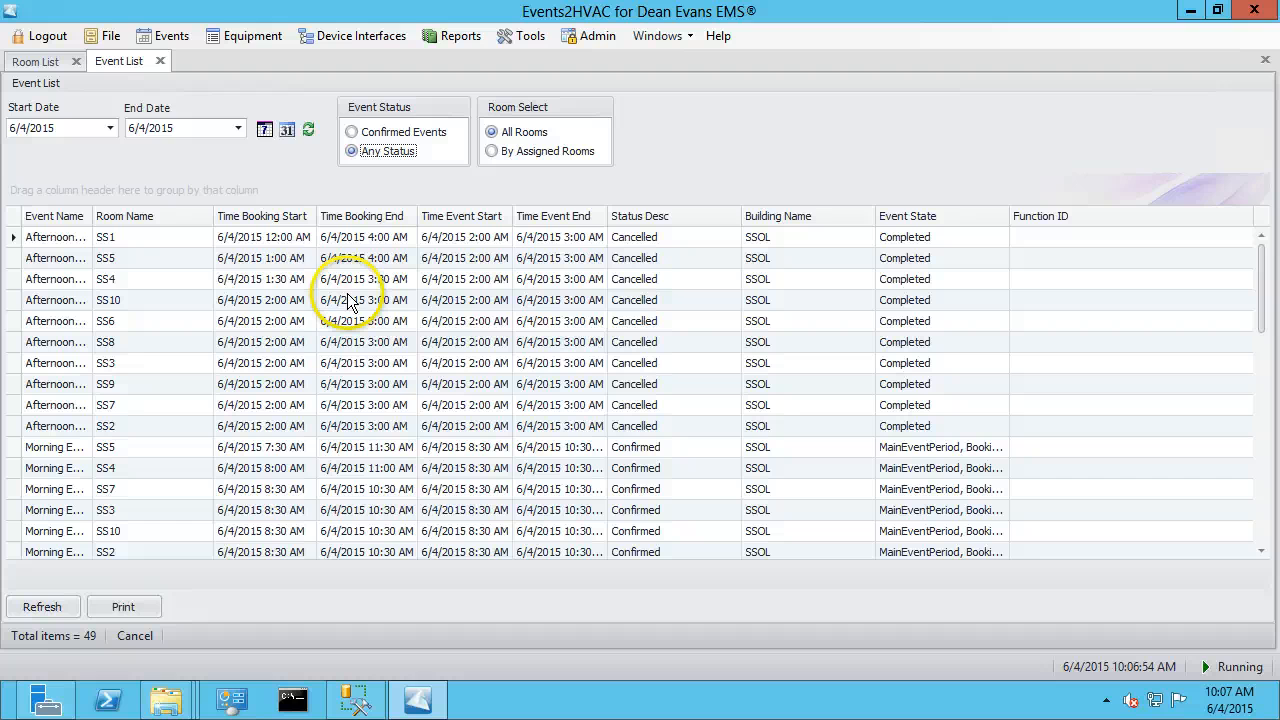
left_click(168, 33)
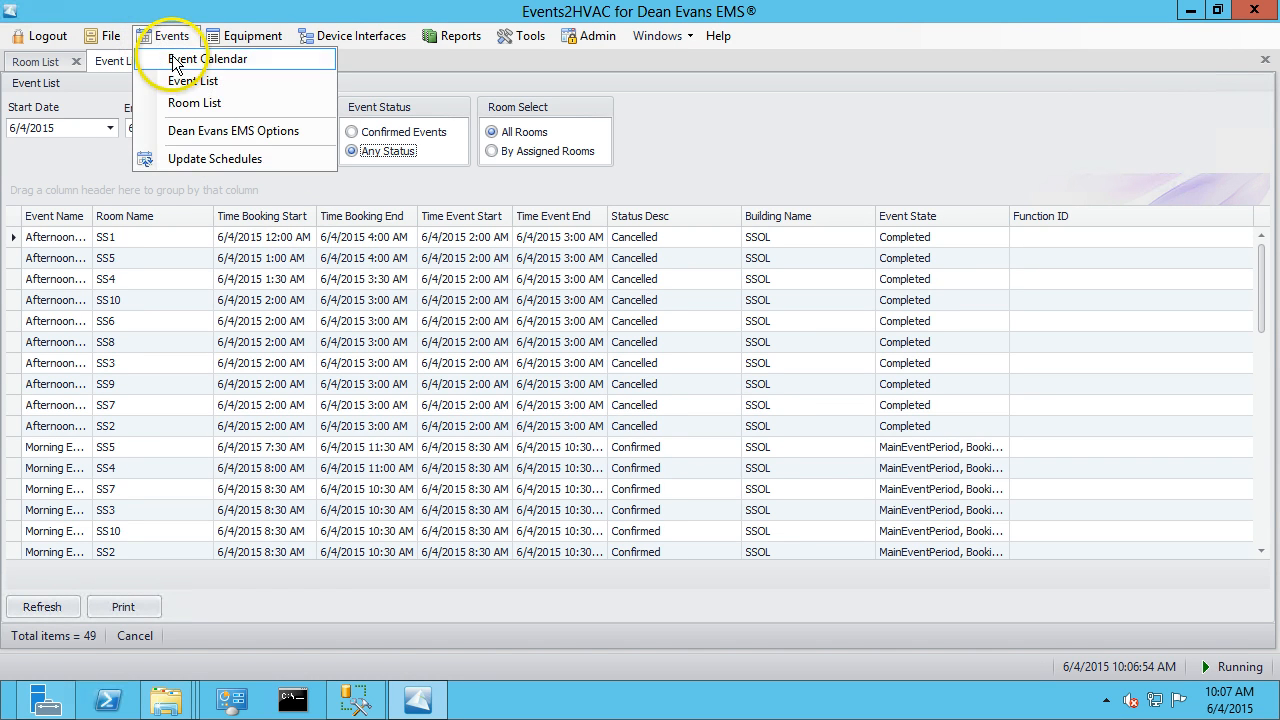
left_click(180, 58)
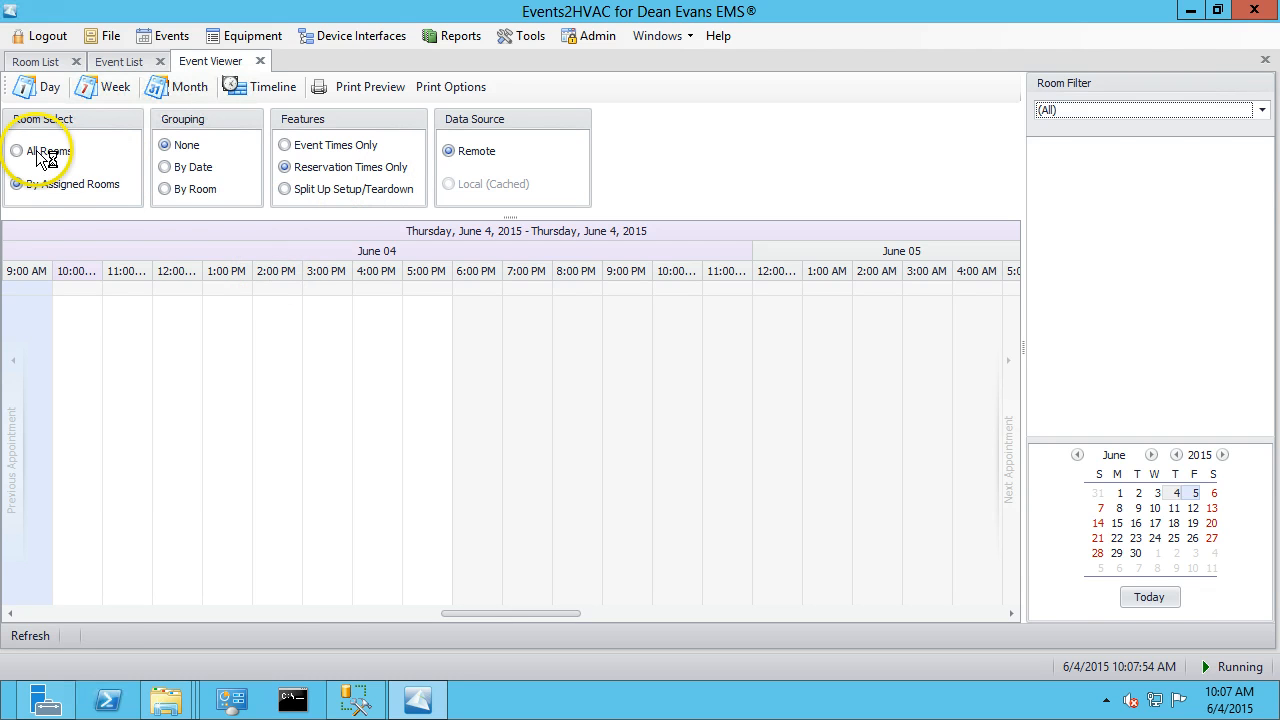
left_click(40, 155)
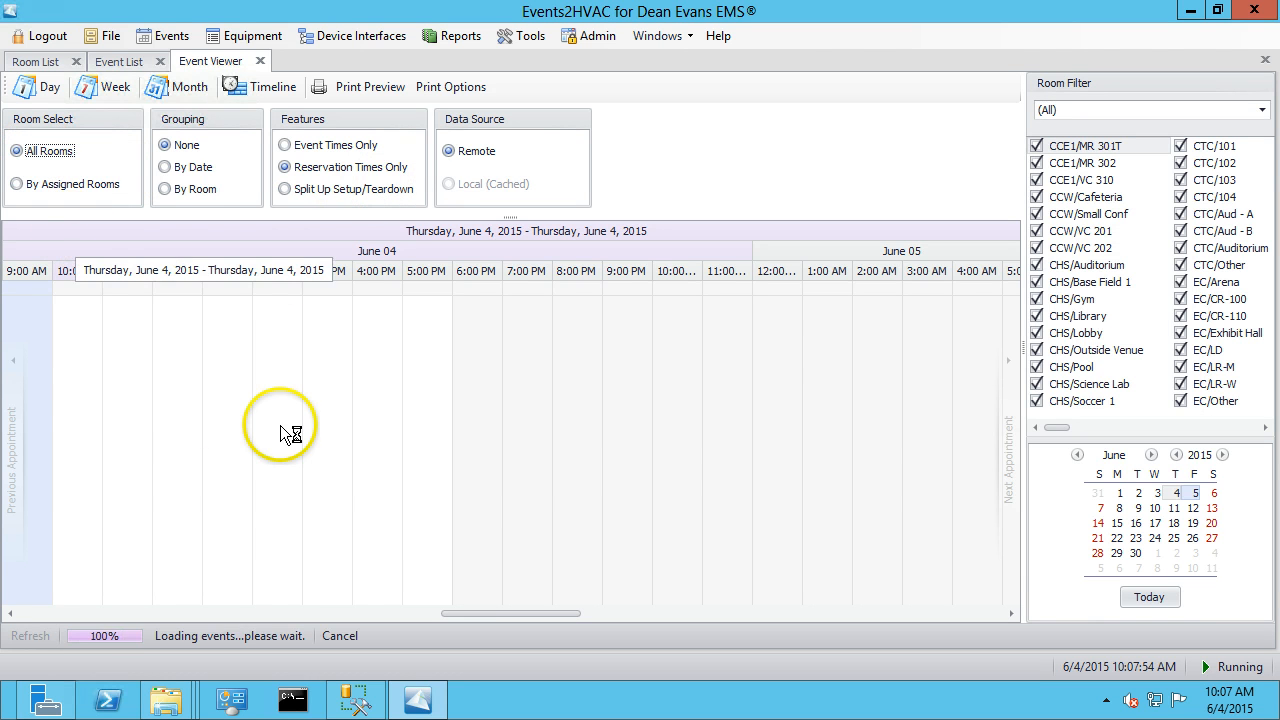
mouse_move(285, 432)
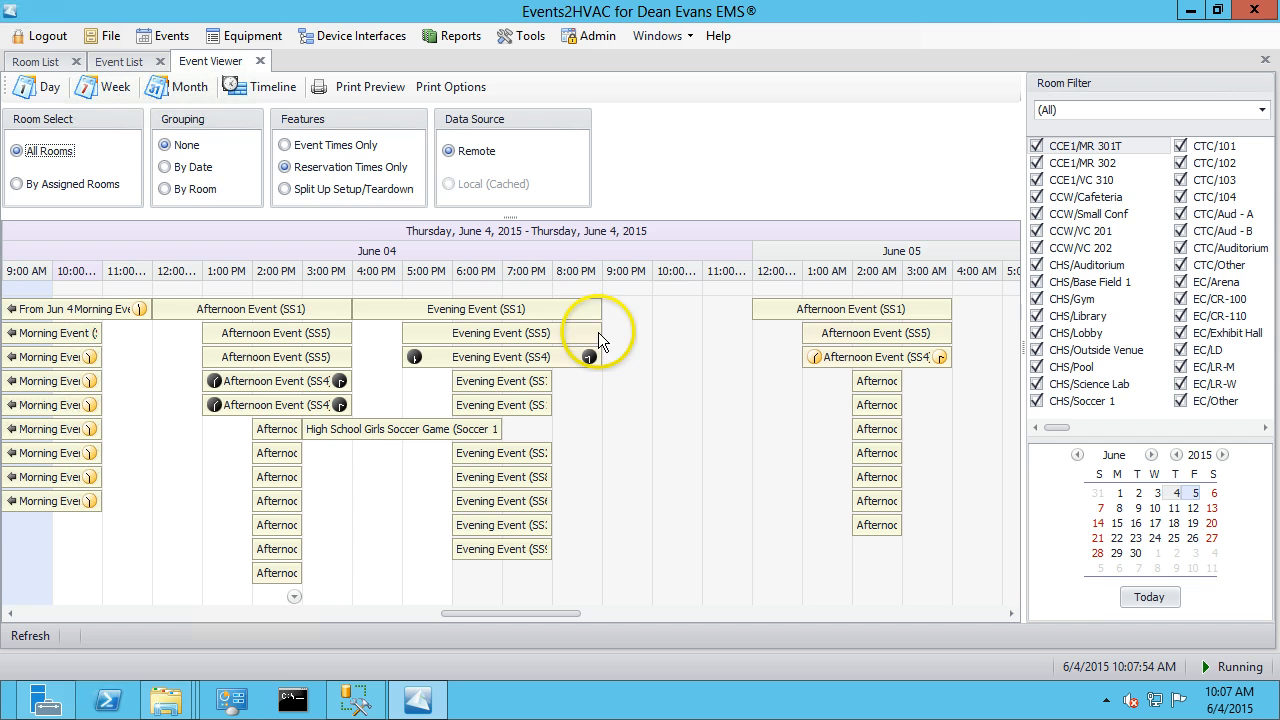
Close the Event Viewer, Event List and Room List tabs.
left_click(260, 63)
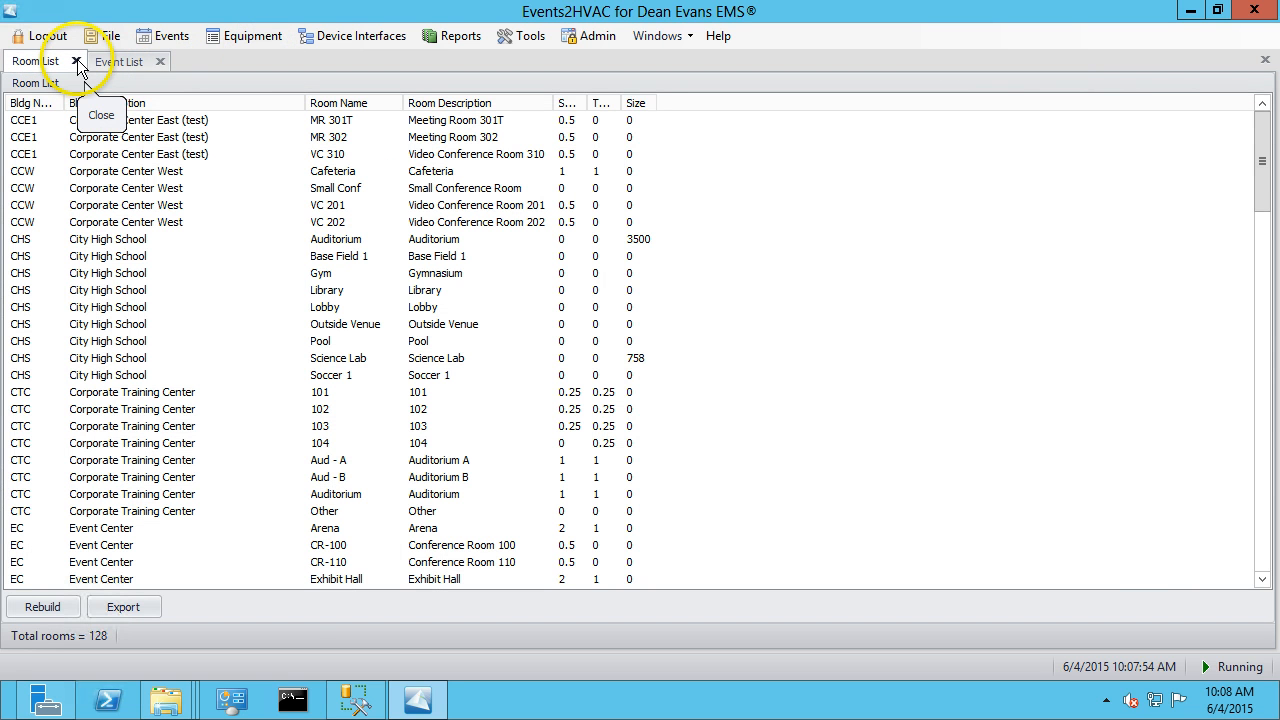
left_click(160, 61)
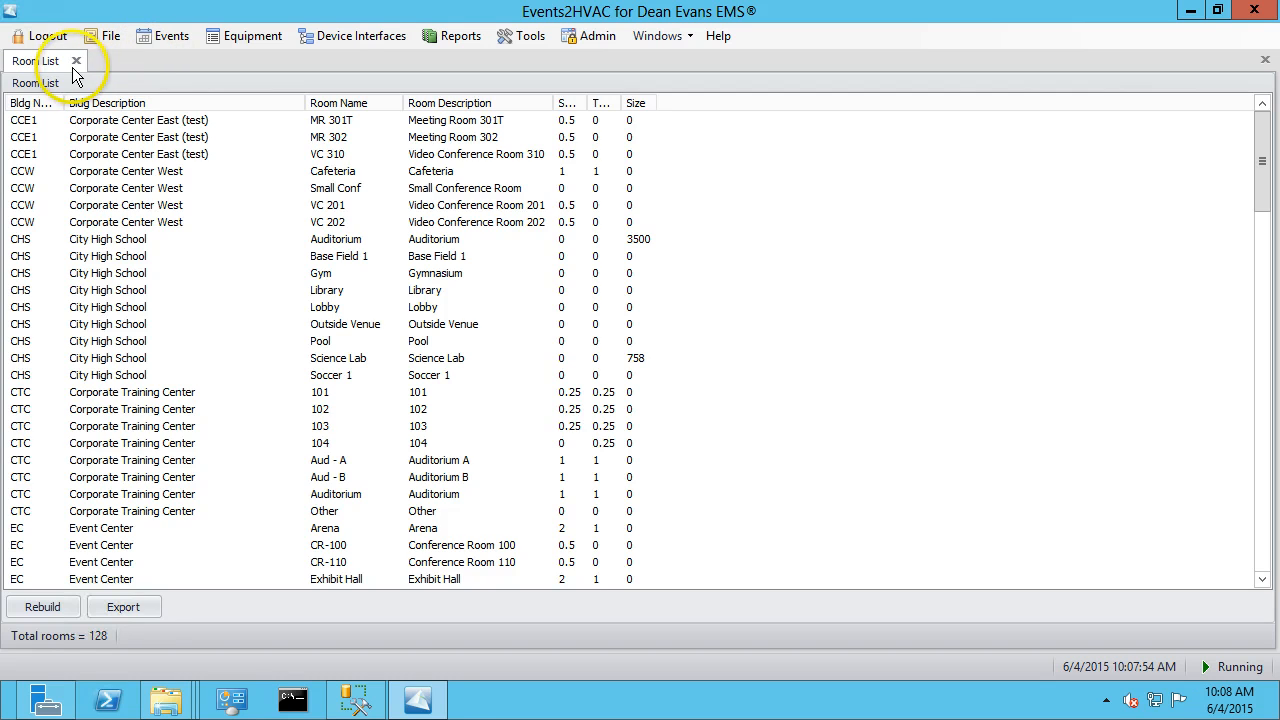
left_click(76, 61)
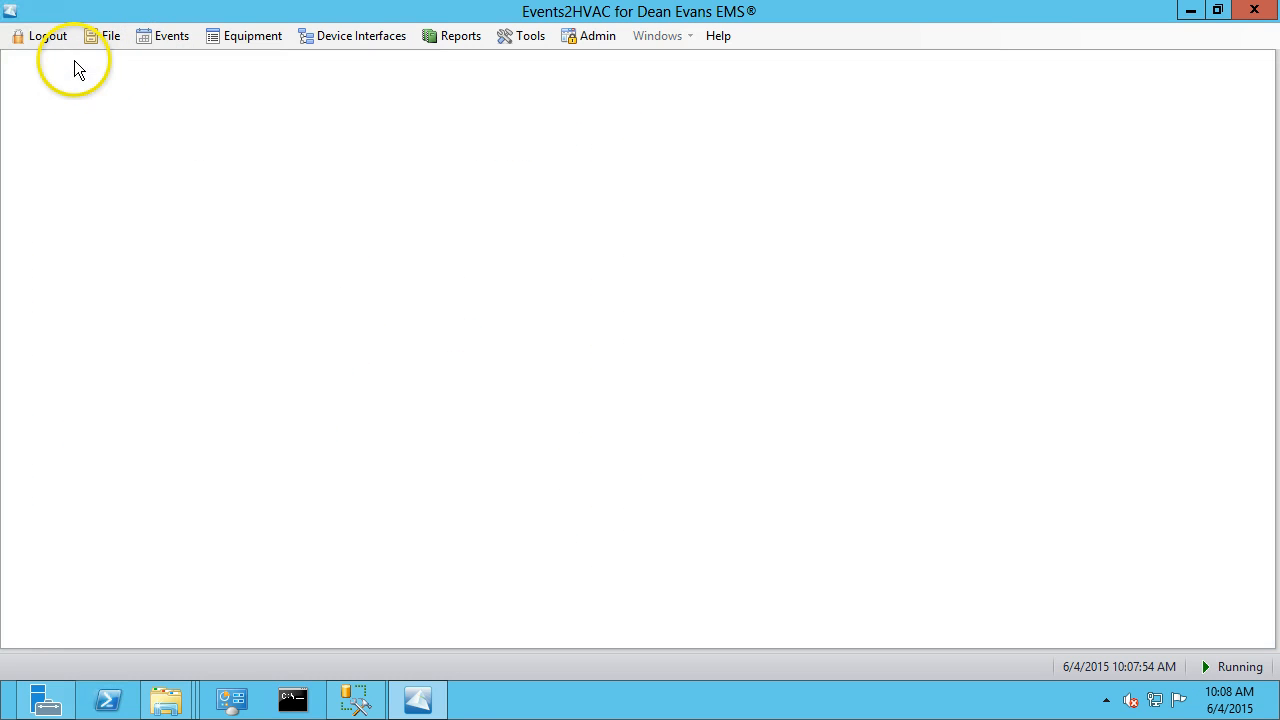
Open the BACnet Options and review the Server Settings, including the Device ID, then cancel the dialog.
left_click(166, 40)
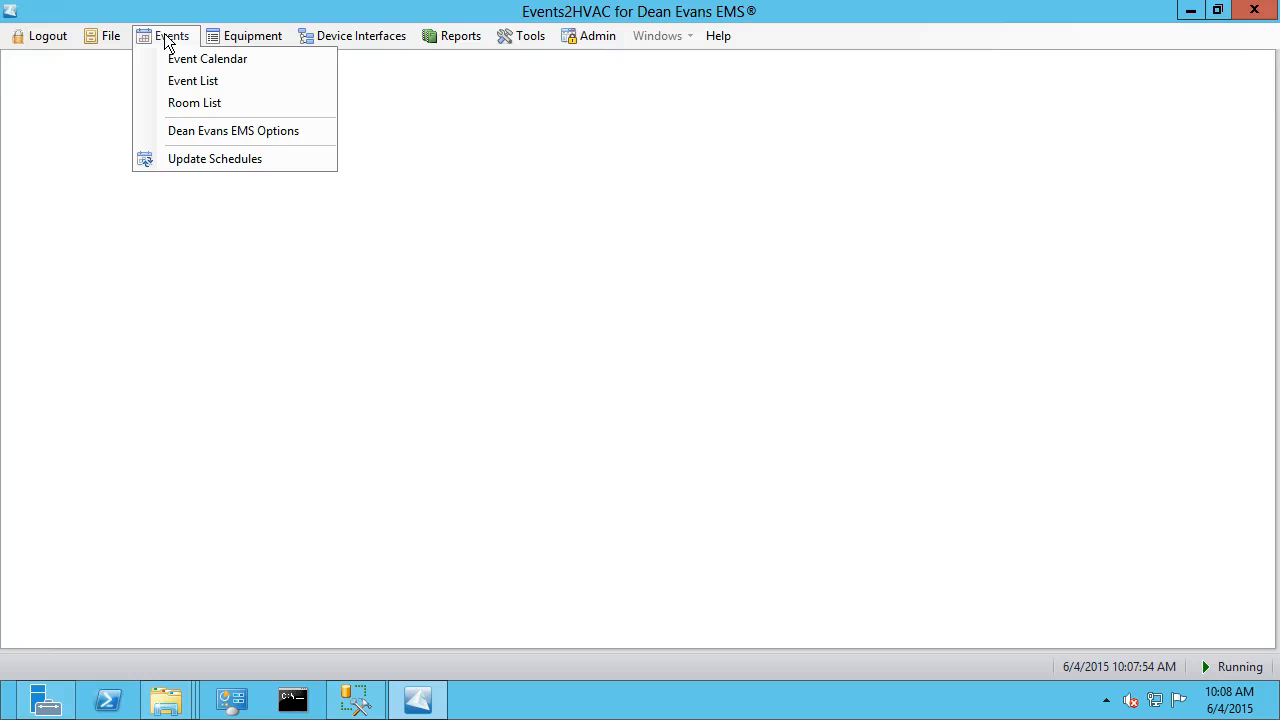
left_click(257, 37)
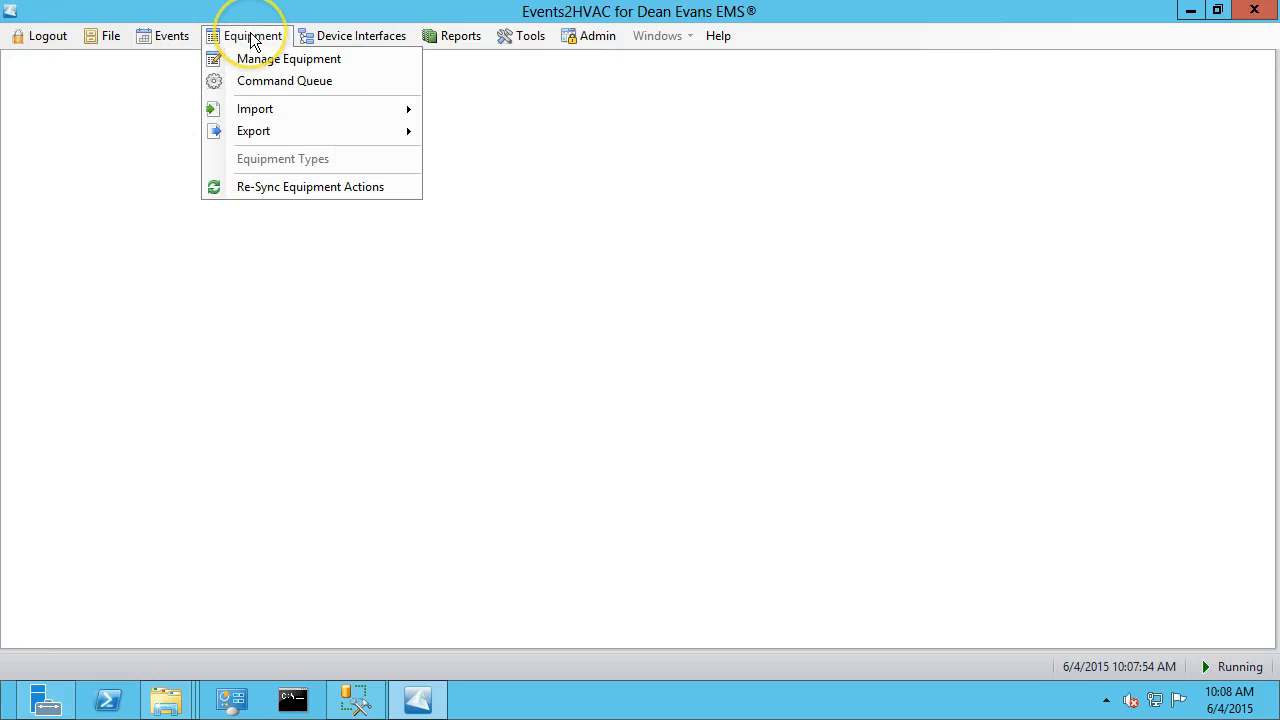
left_click(370, 37)
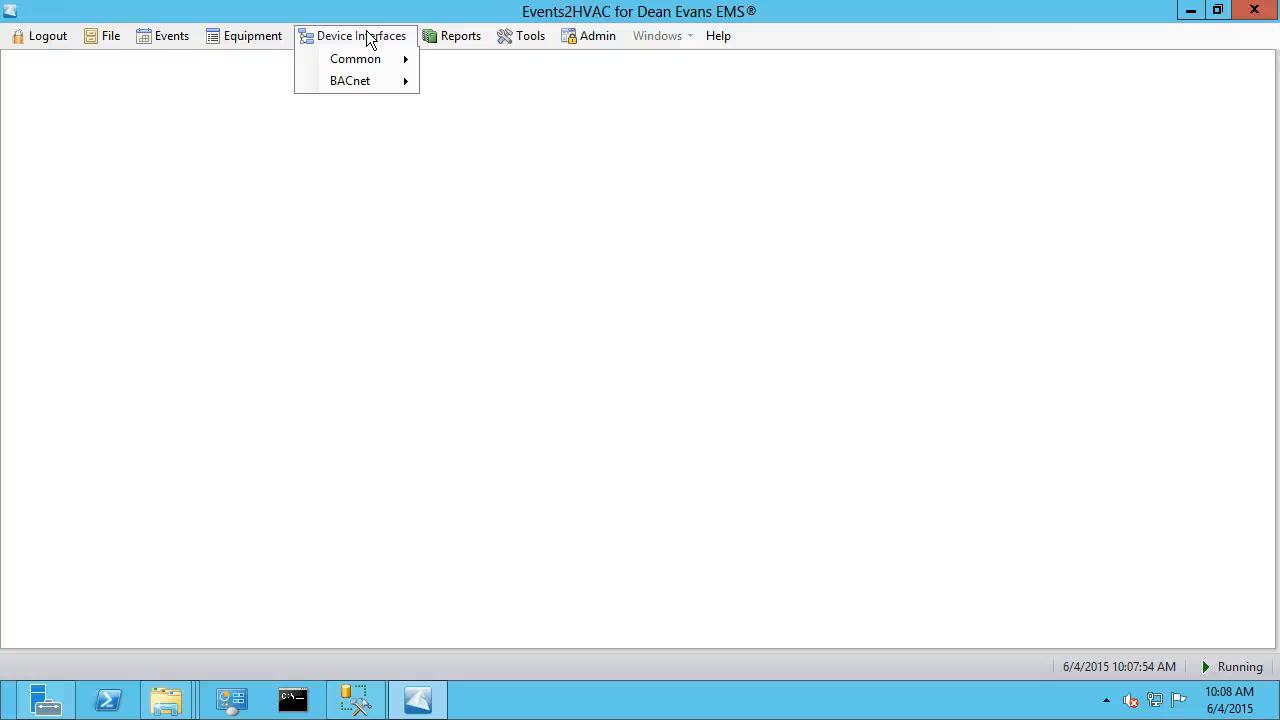
left_click(352, 84)
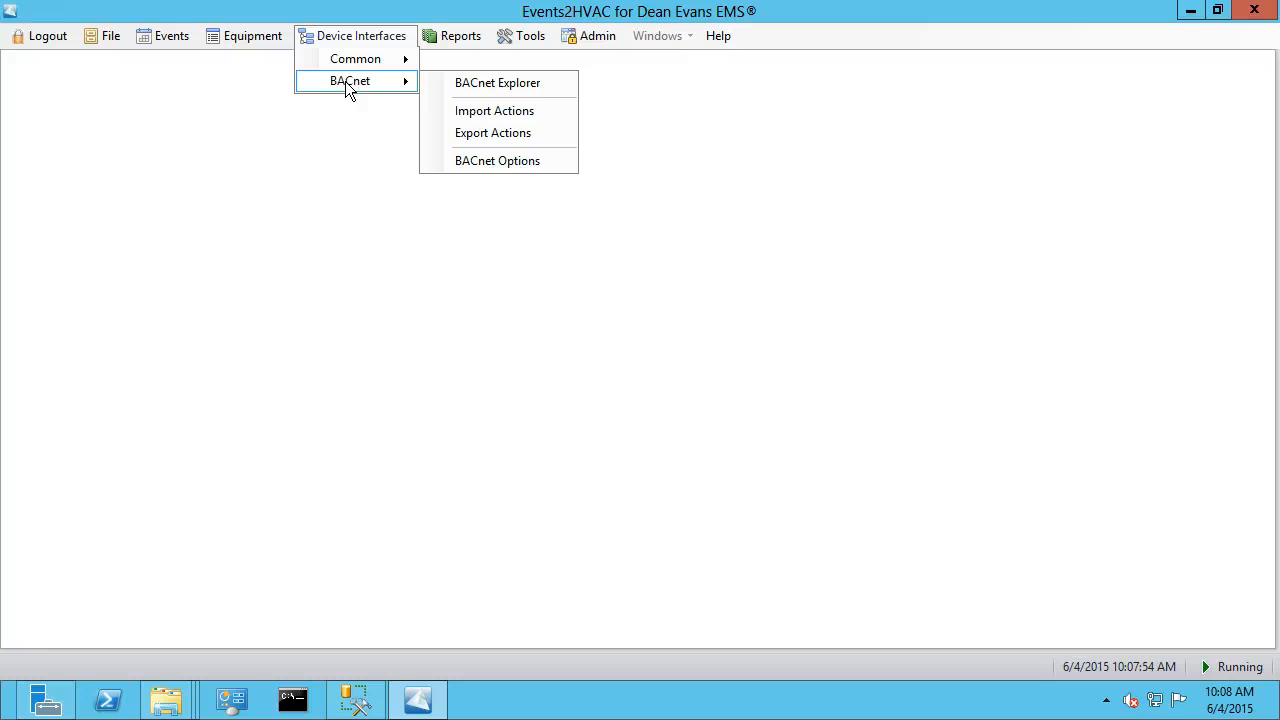
left_click(560, 164)
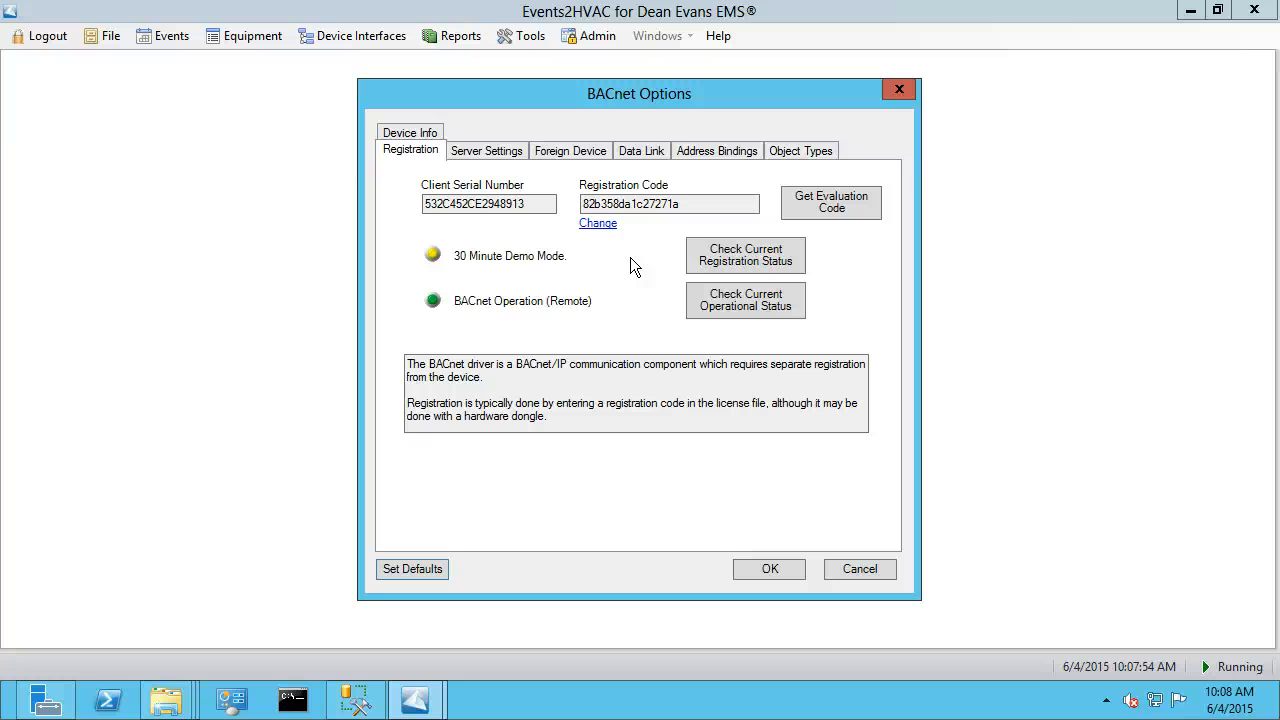
left_click(488, 152)
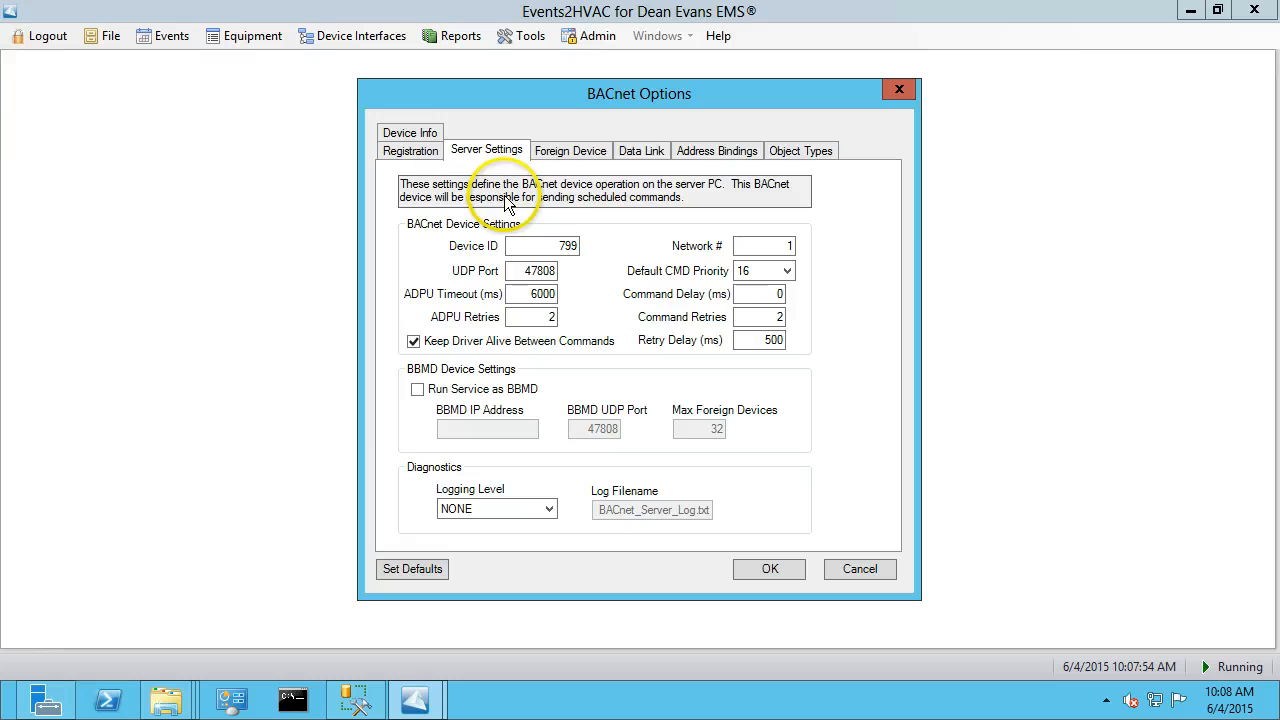
left_click_drag(549, 244, 599, 250)
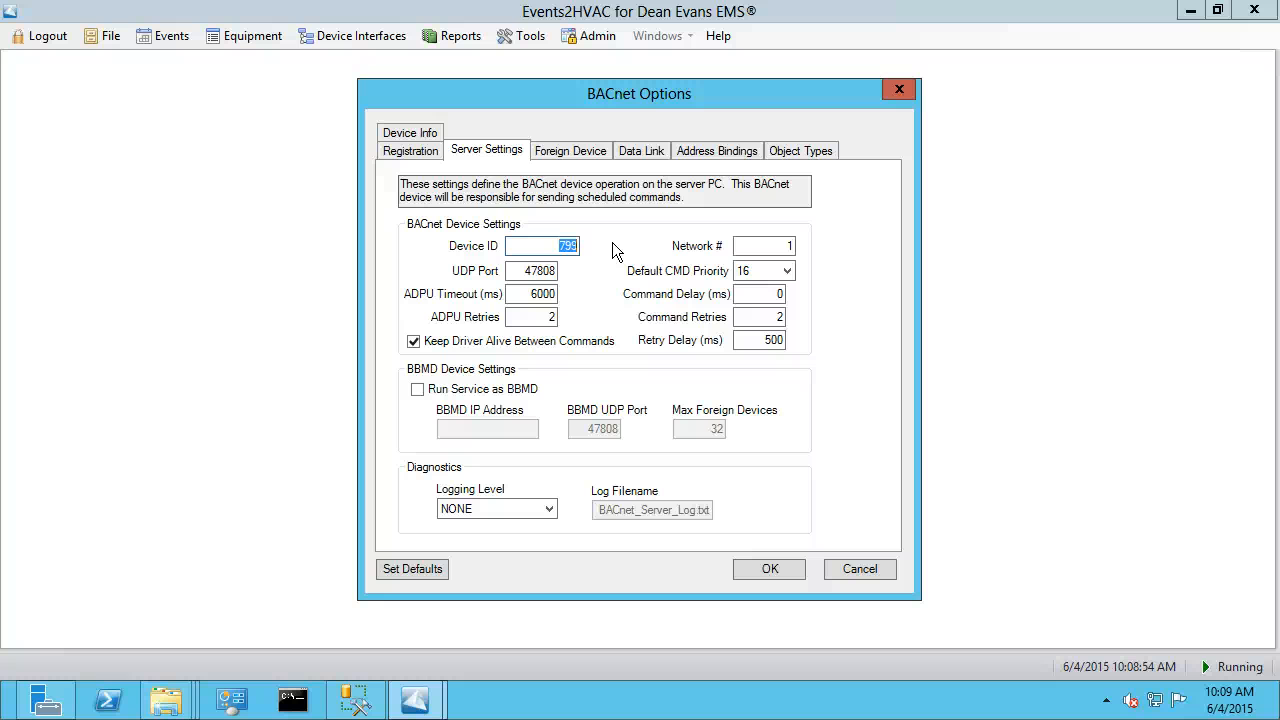
double_click(585, 245)
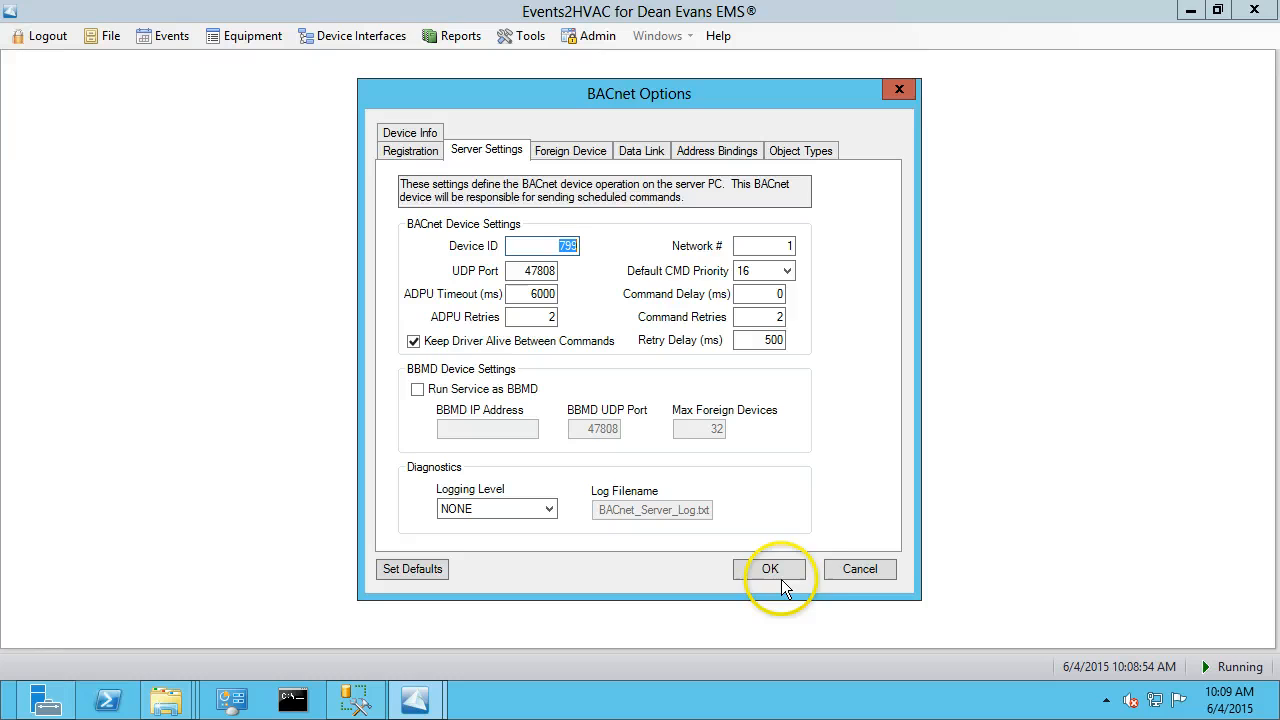
left_click(860, 567)
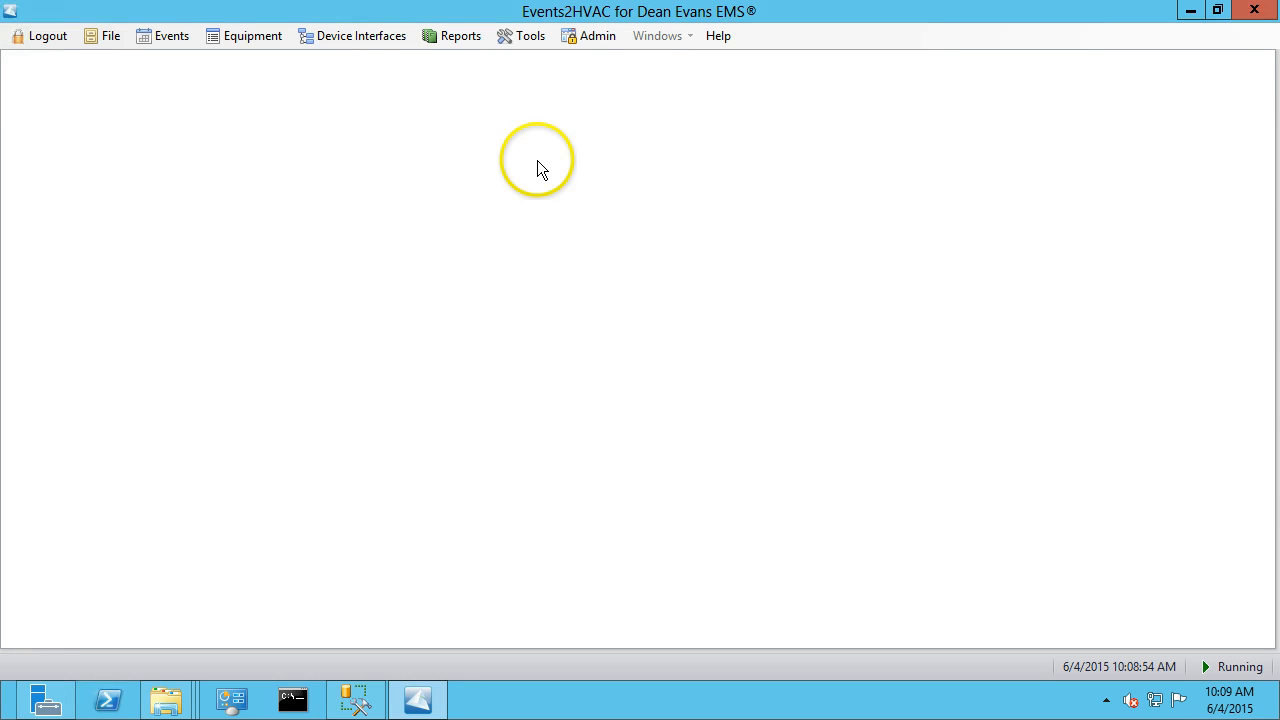
Open the BACnet Explorer and inspect the discovered devices, starting with Device 799 and Device 116.
left_click(386, 37)
mouse_move(371, 81)
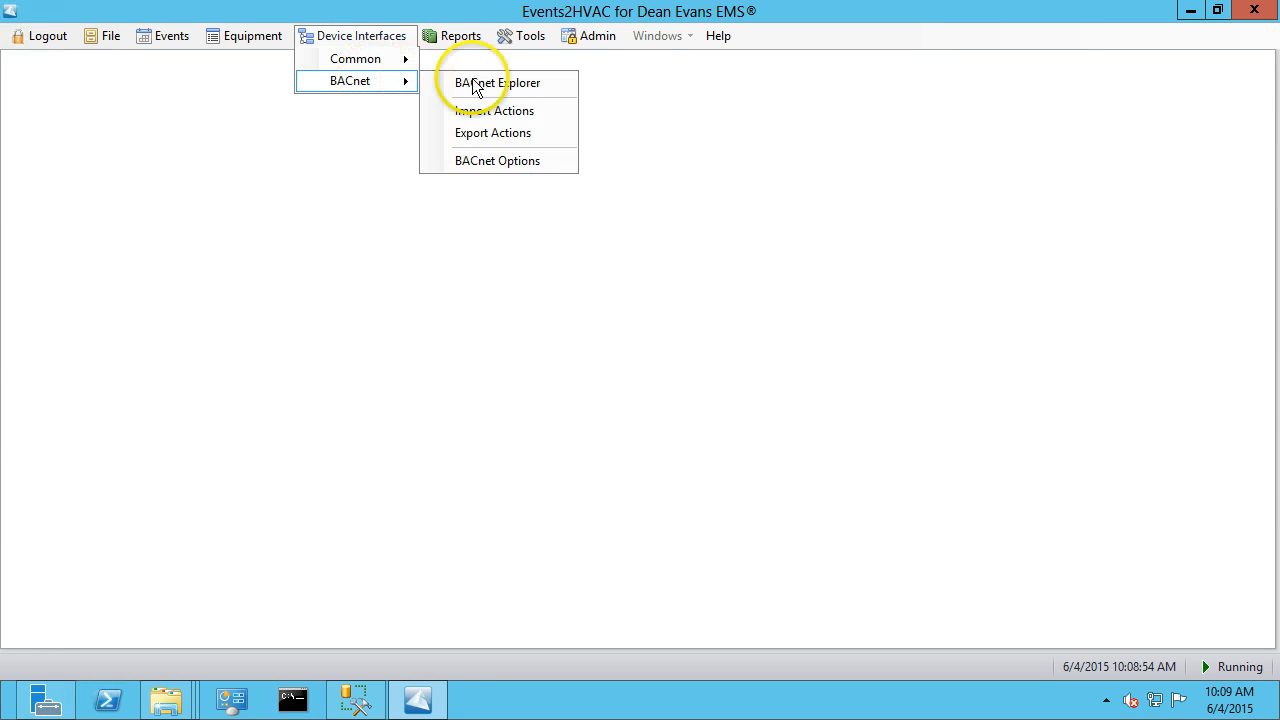
left_click(508, 88)
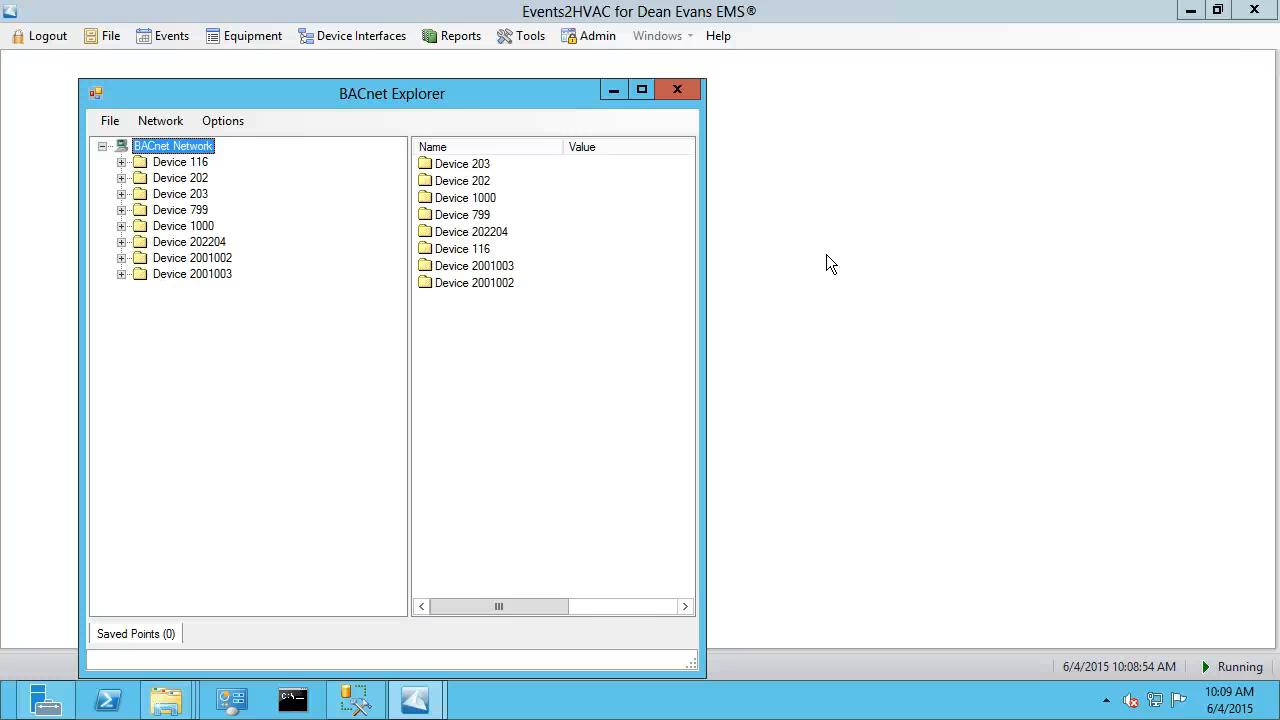
left_click(218, 210)
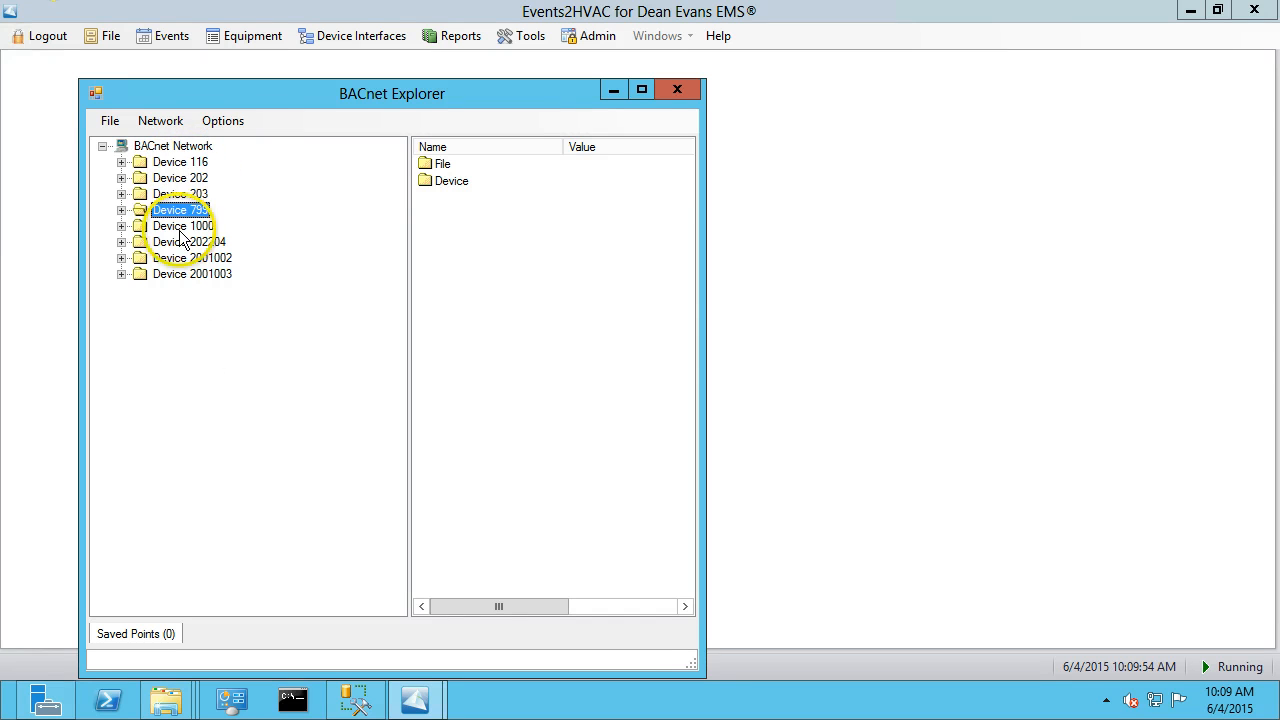
left_click(184, 164)
Expand Device 202 and Device 1000, inspect the NIE1/MV1 multistate value's properties, then close the BACnet Explorer.
left_click(138, 177)
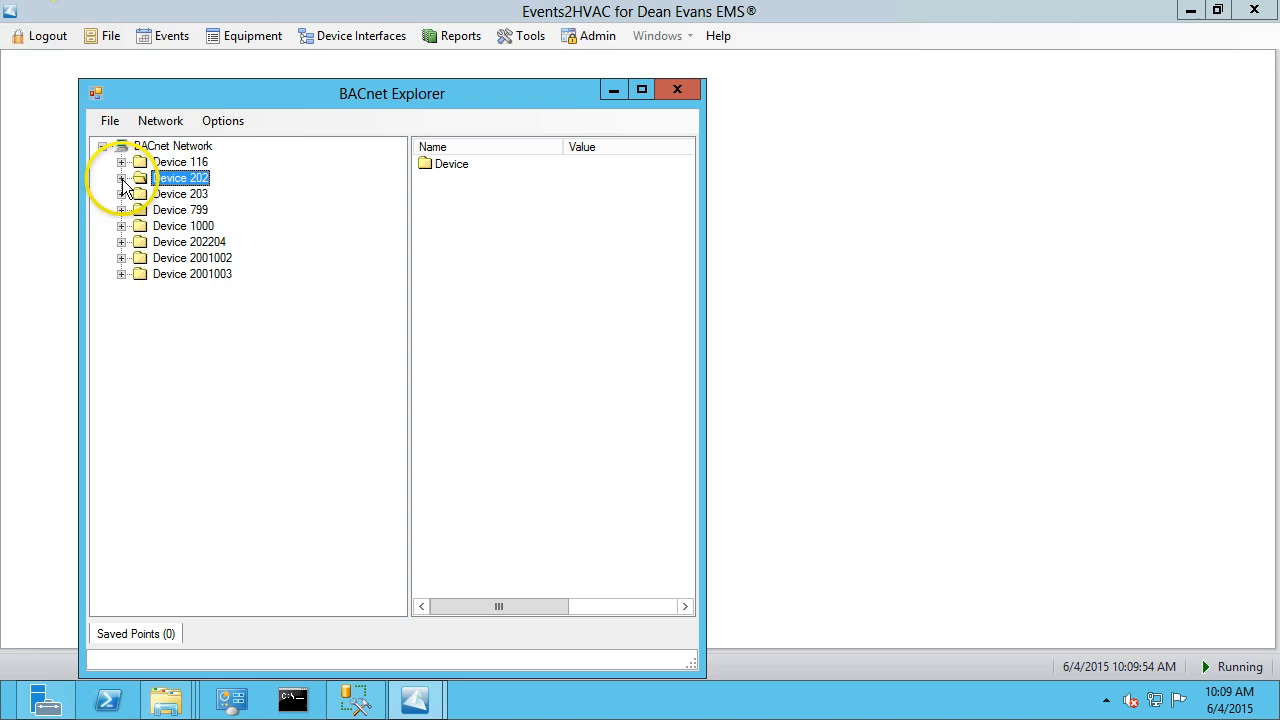
left_click(121, 178)
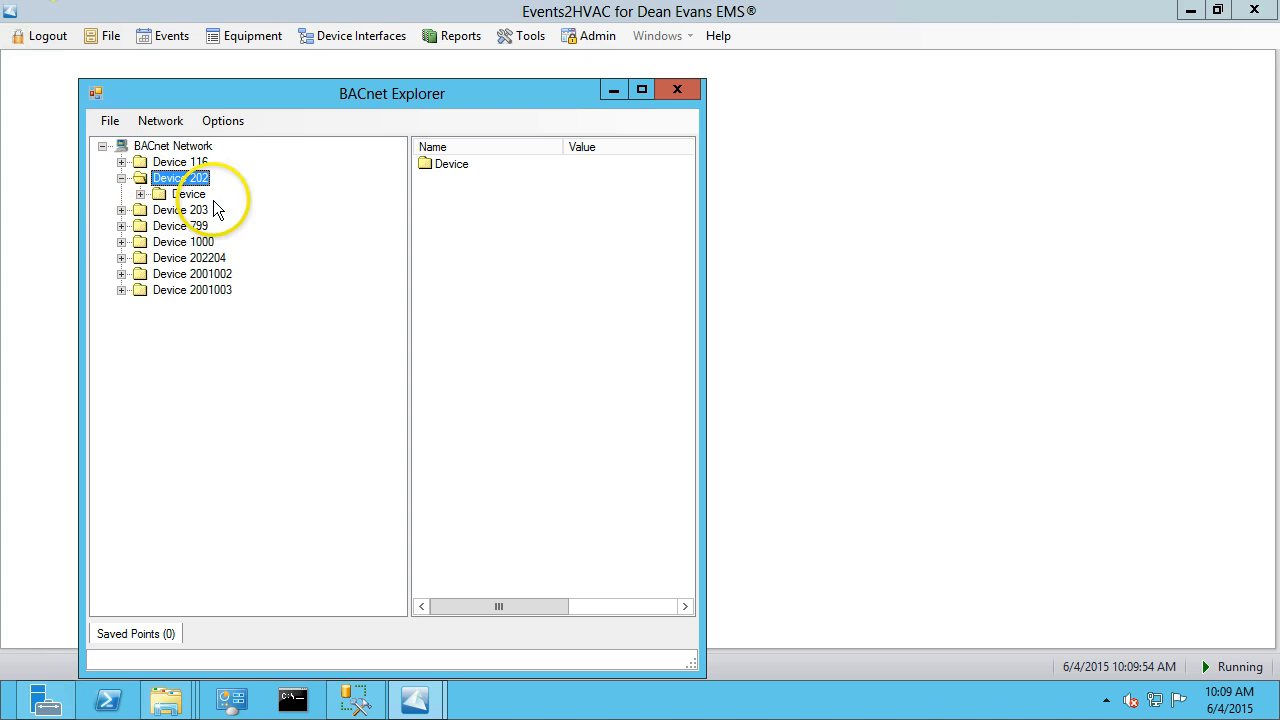
left_click(121, 243)
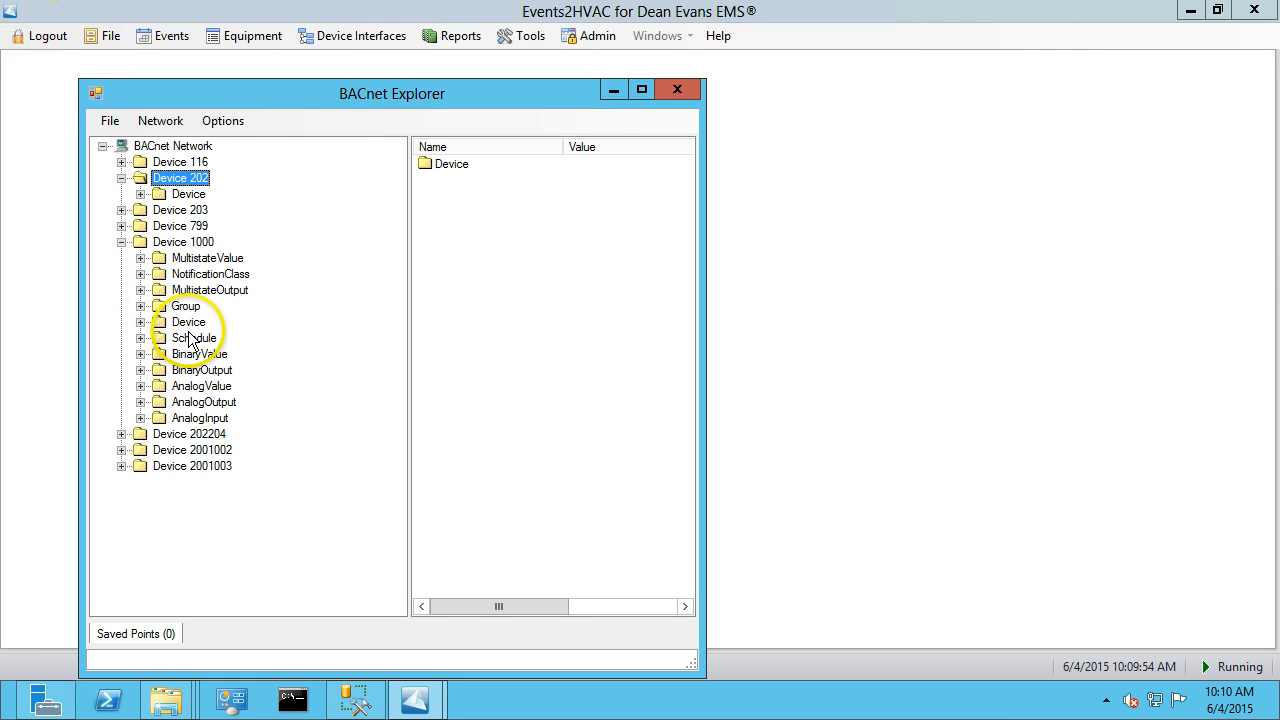
left_click(195, 258)
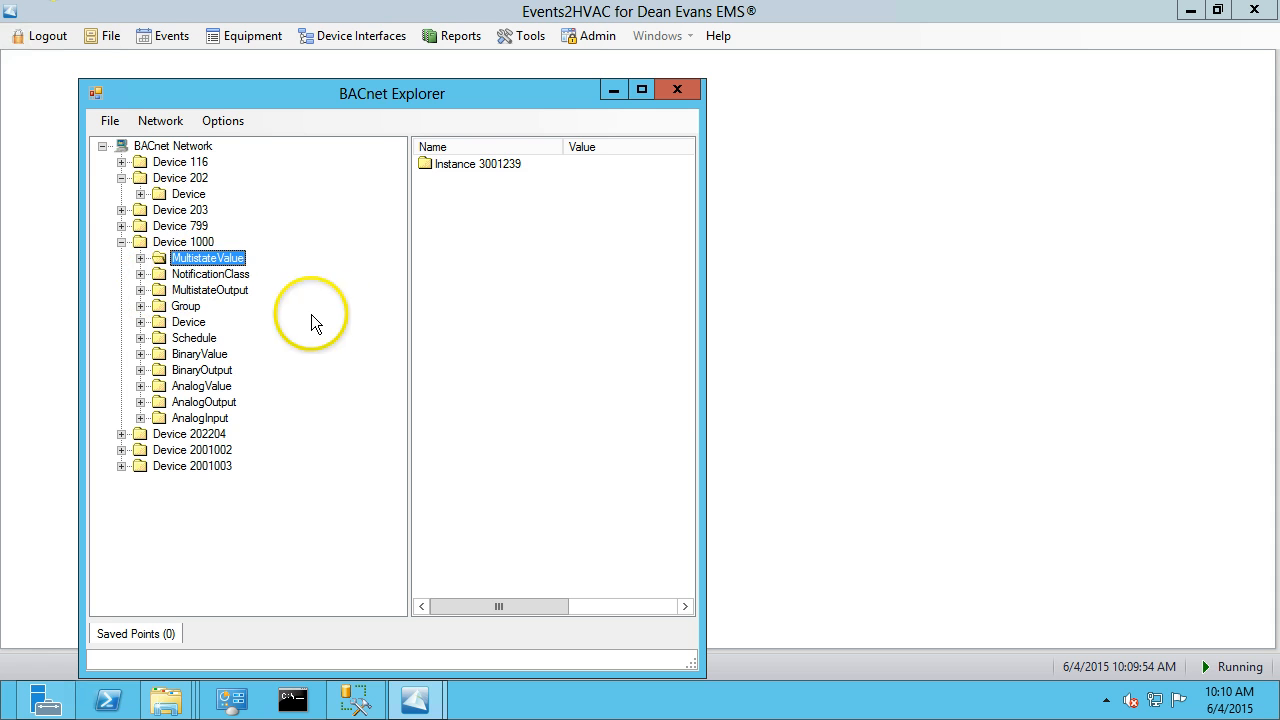
left_click(140, 258)
left_click(255, 274)
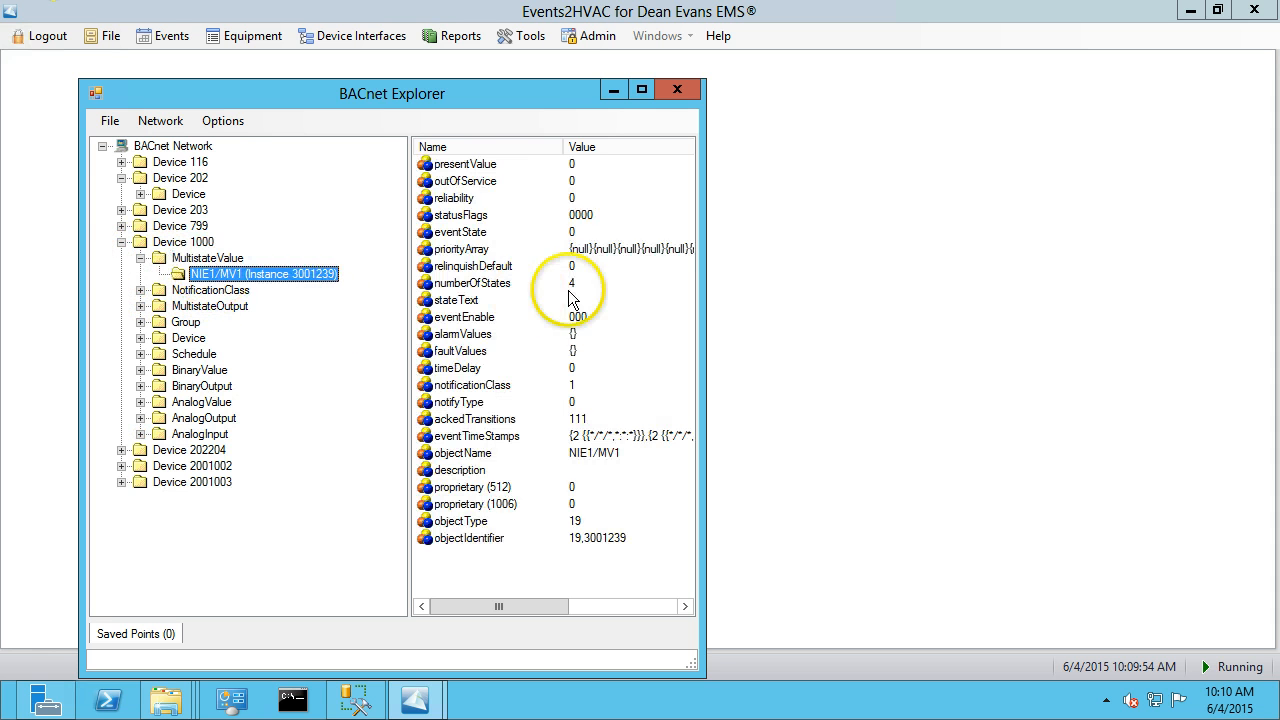
left_click(677, 92)
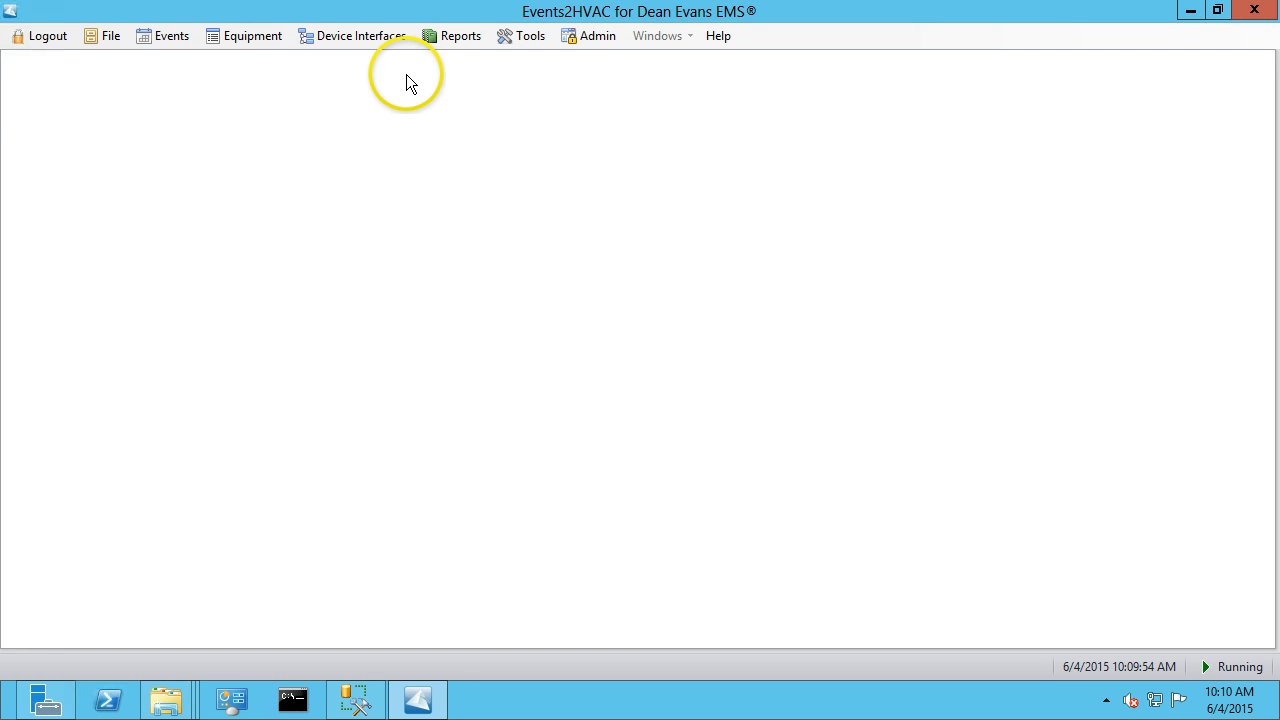